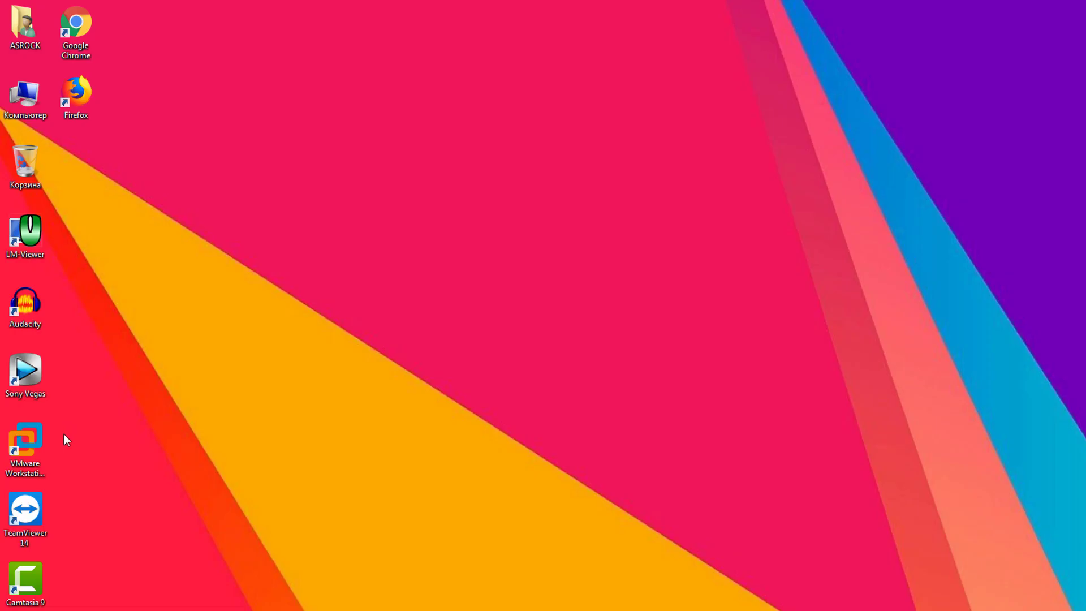
Step: Launch VMware Workstation as administrator and start creating a new virtual machine
right_click(36, 440)
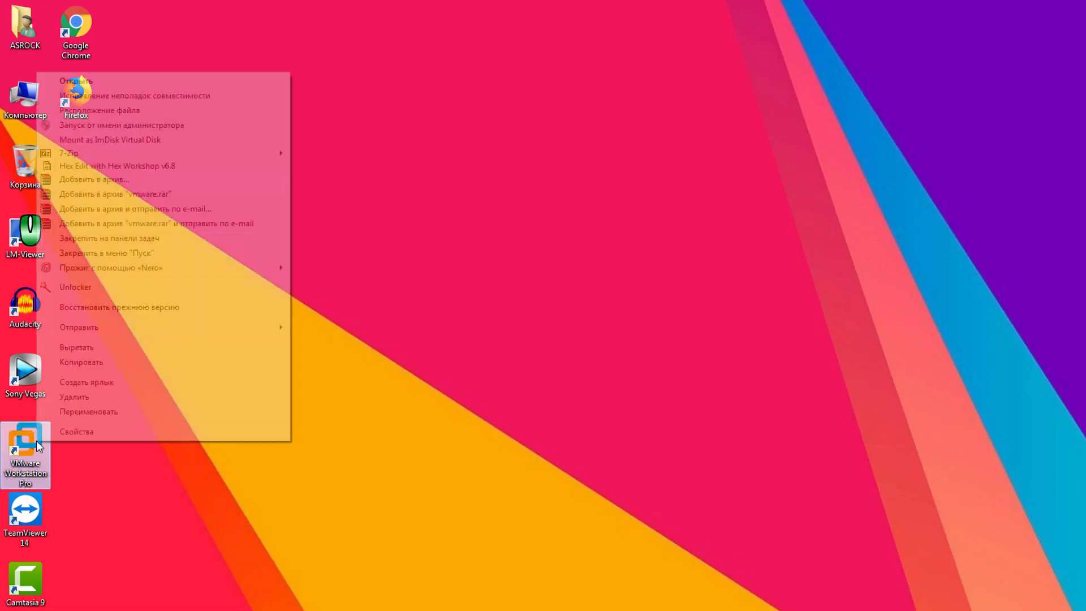
click(131, 126)
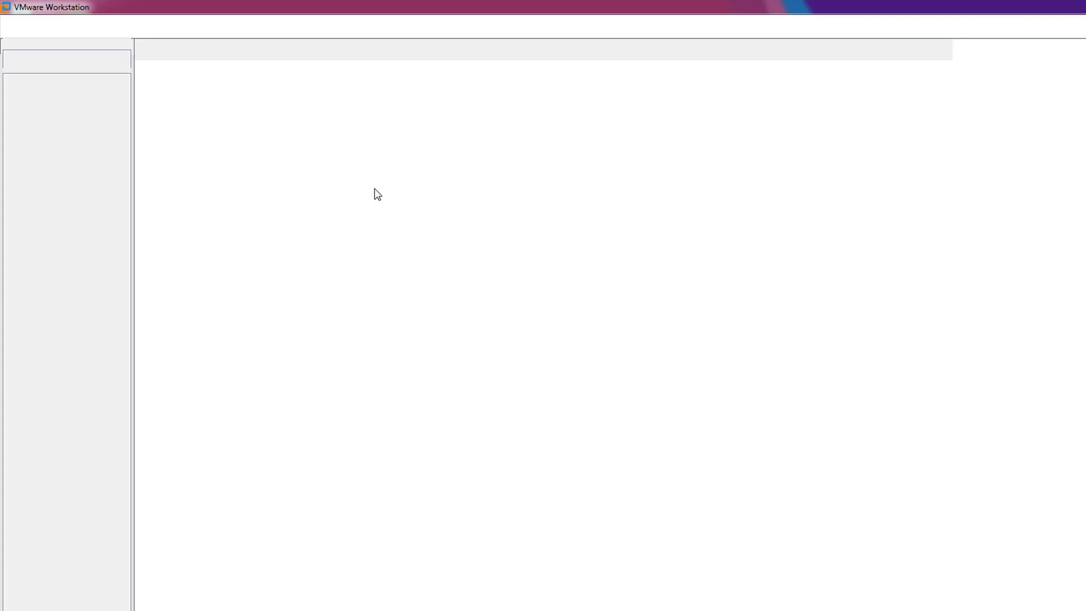
click(525, 156)
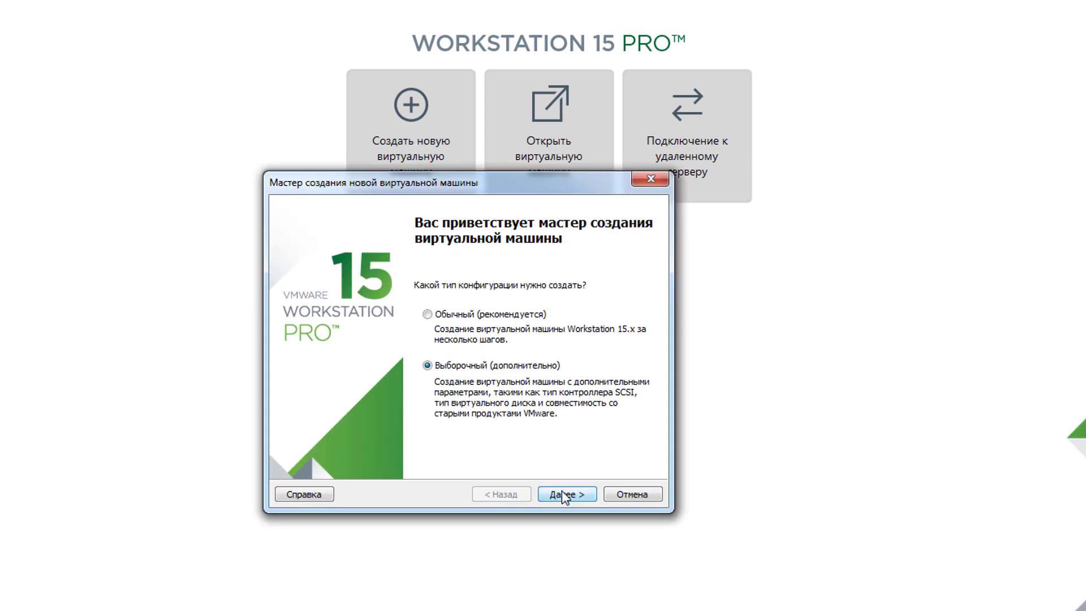
Step: Choose a custom configuration with the operating system installed later and Windows 3.1 as the guest version
click(564, 495)
click(565, 496)
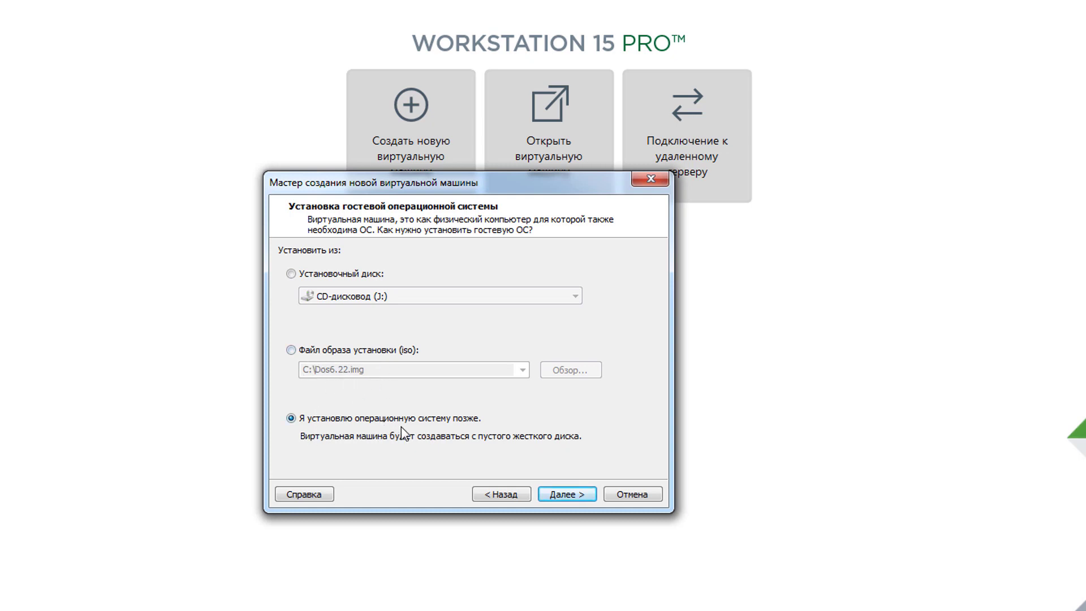
click(555, 494)
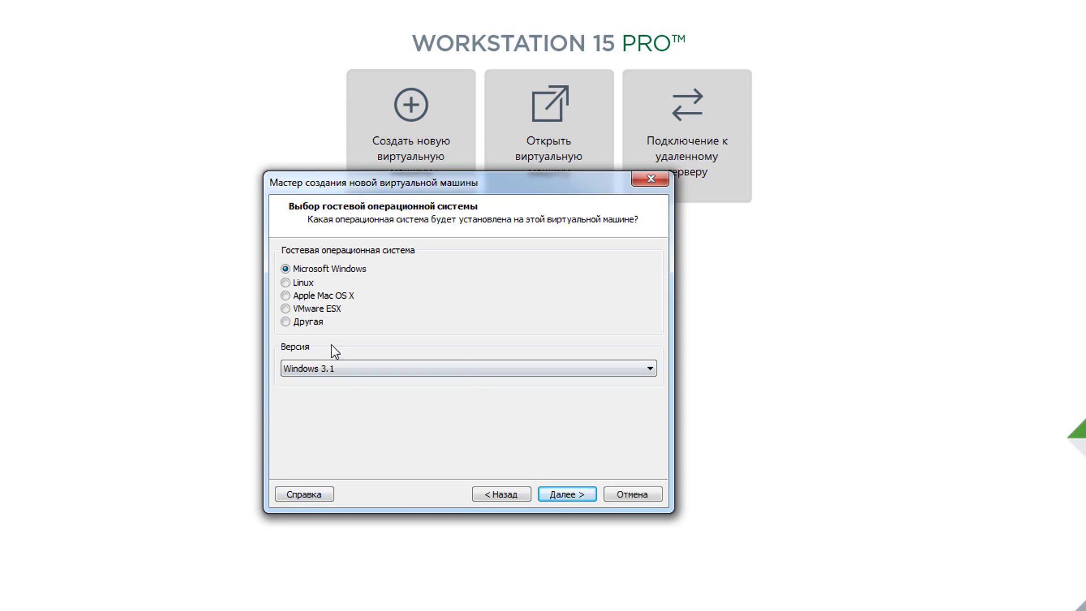
click(365, 368)
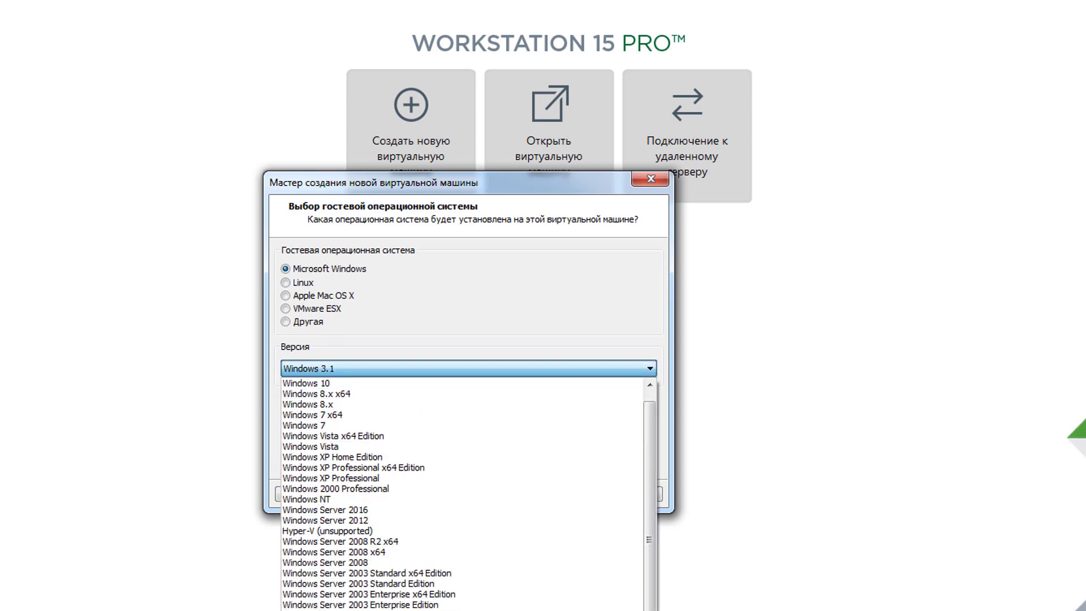
click(289, 372)
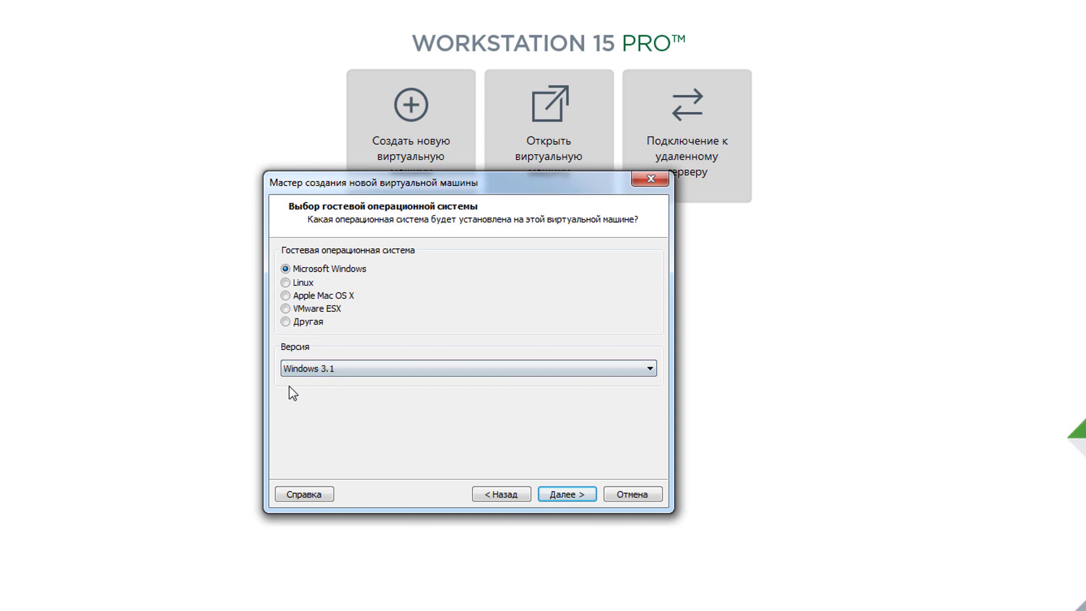
click(560, 494)
Step: Name the virtual machine Windows 3.0 and set its location to C:\Windows 3.0
click(357, 270)
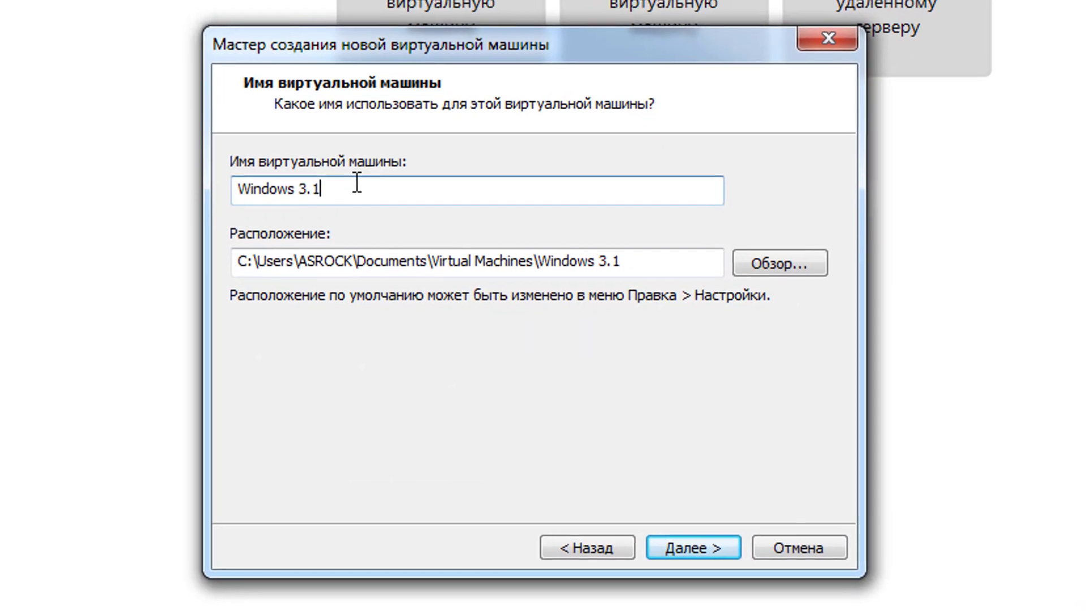
key(BackSpace)
text(0)
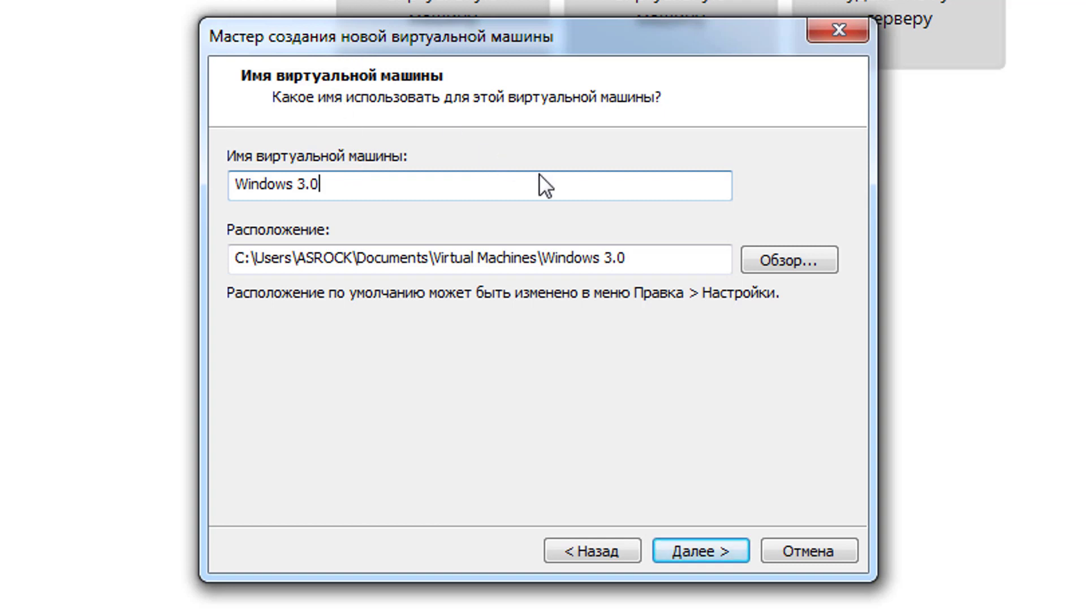
drag(546, 264, 265, 259)
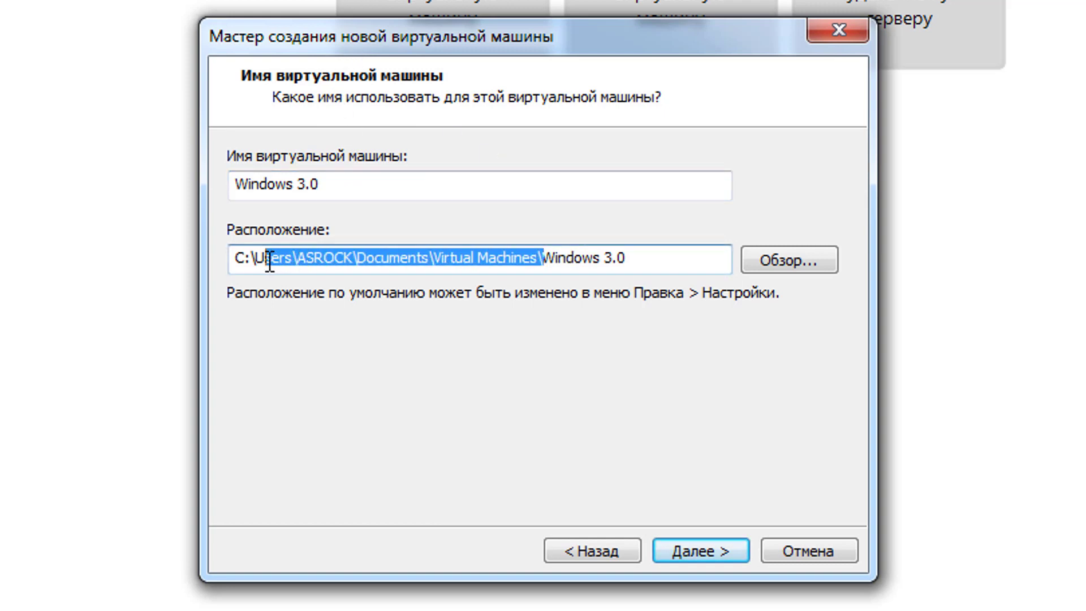
key(BackSpace)
key(BackSpace)
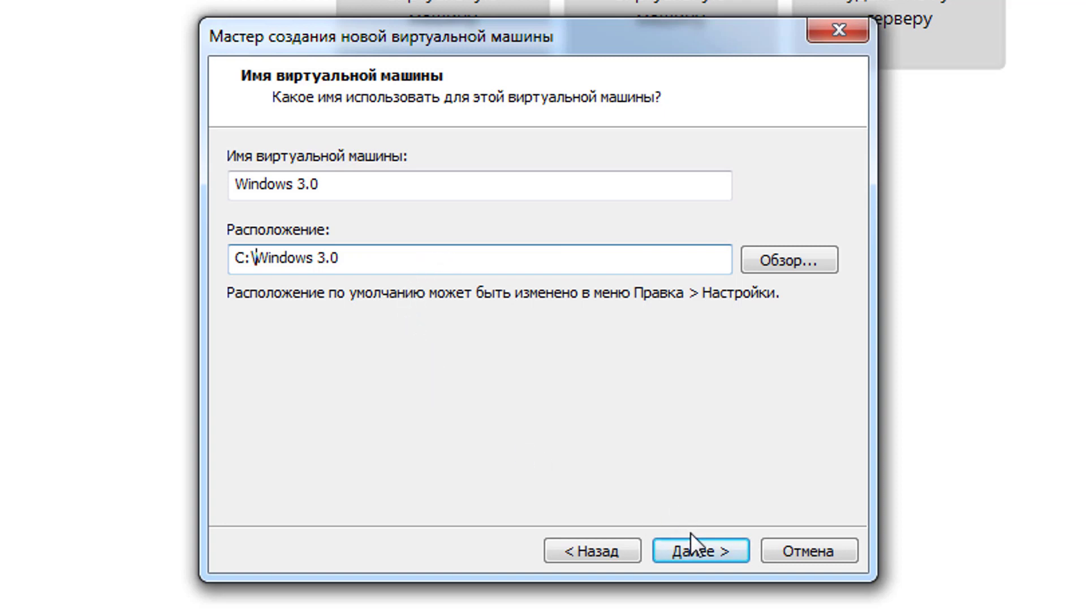
click(701, 548)
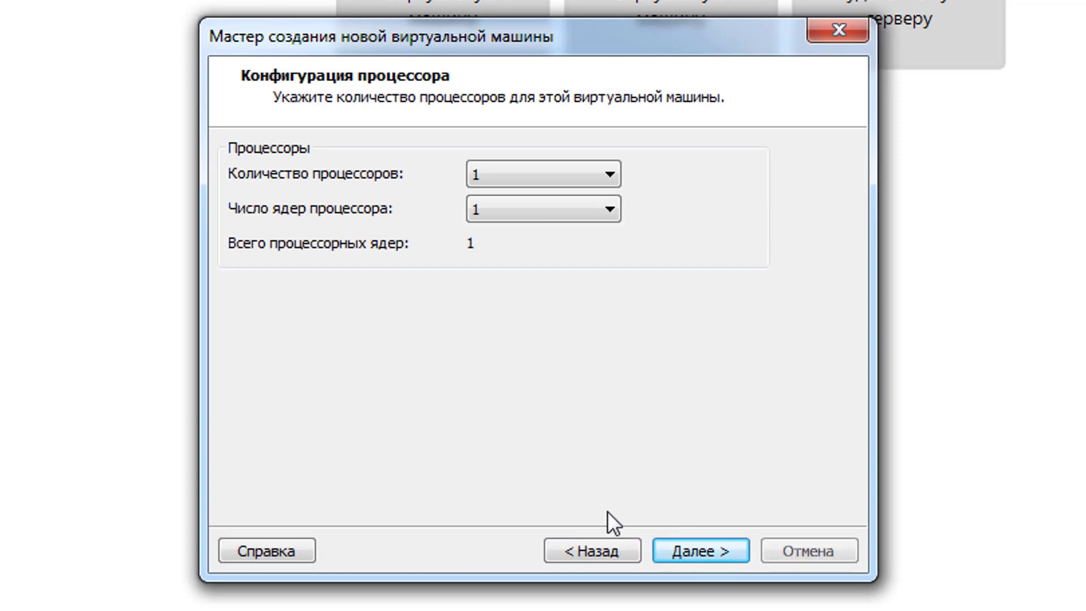
Step: Accept one single-core processor, 16 MB of memory, NAT networking and the BusLogic SCSI controller
click(702, 553)
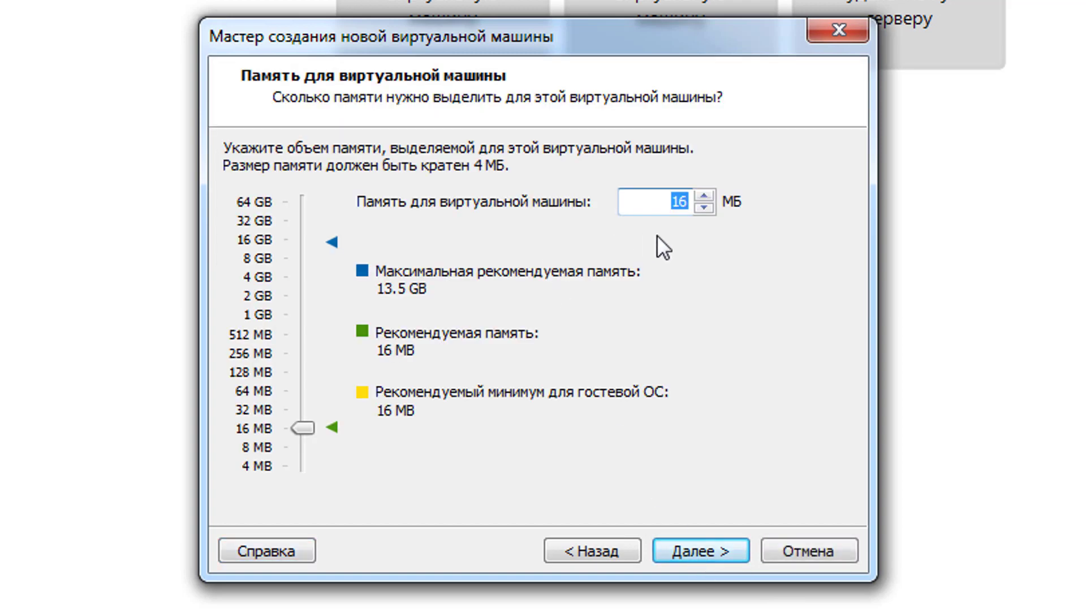
click(707, 552)
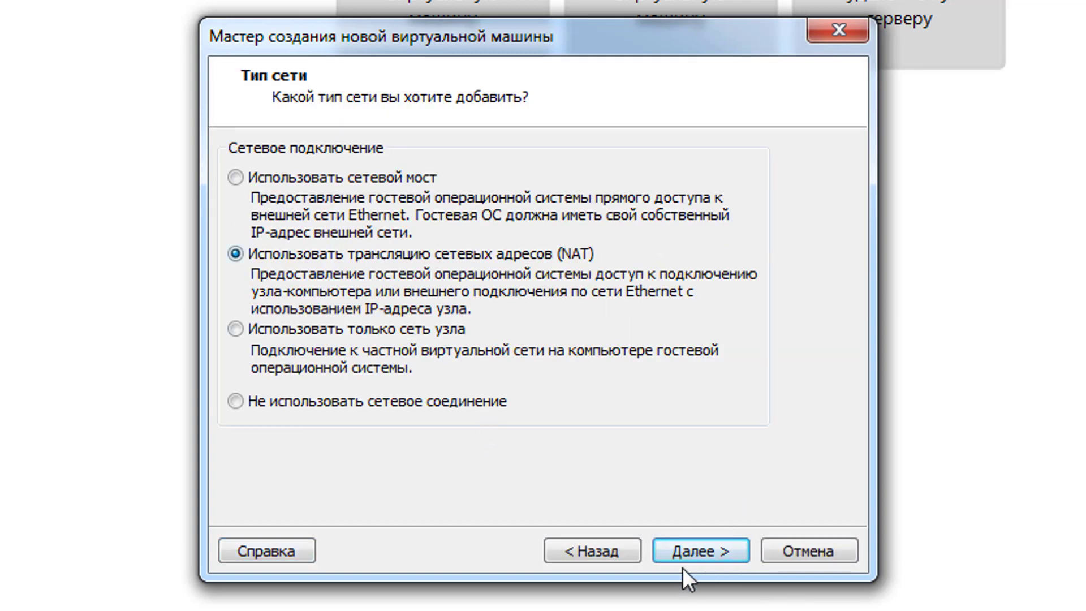
click(689, 552)
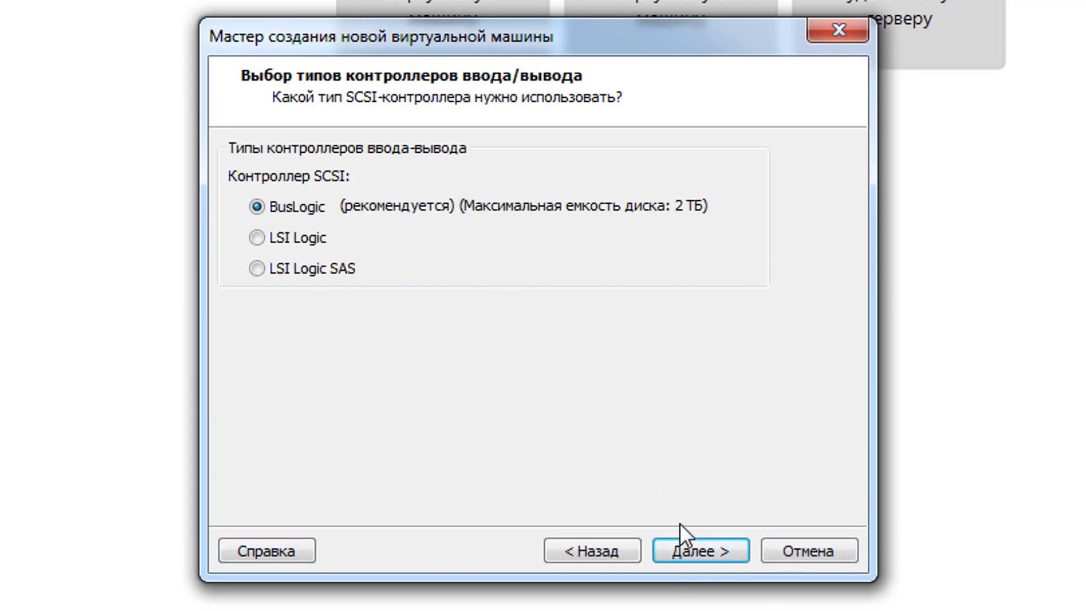
click(682, 546)
Step: Create a new 8 GB IDE virtual disk split into multiple files, stored as Windows 3.0.vmdk, and finish the virtual machine
click(717, 542)
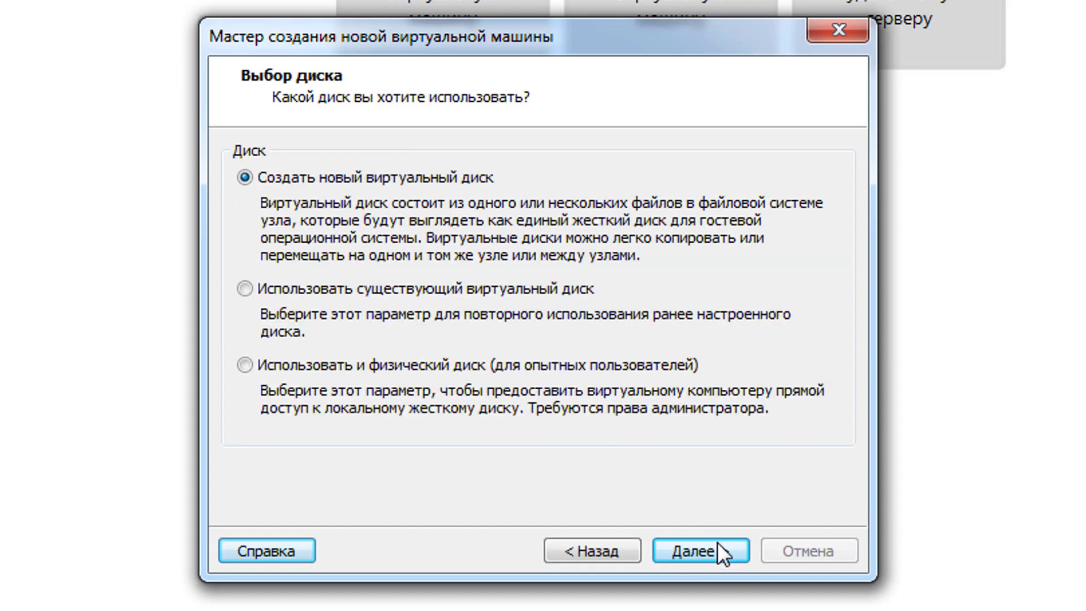
click(690, 545)
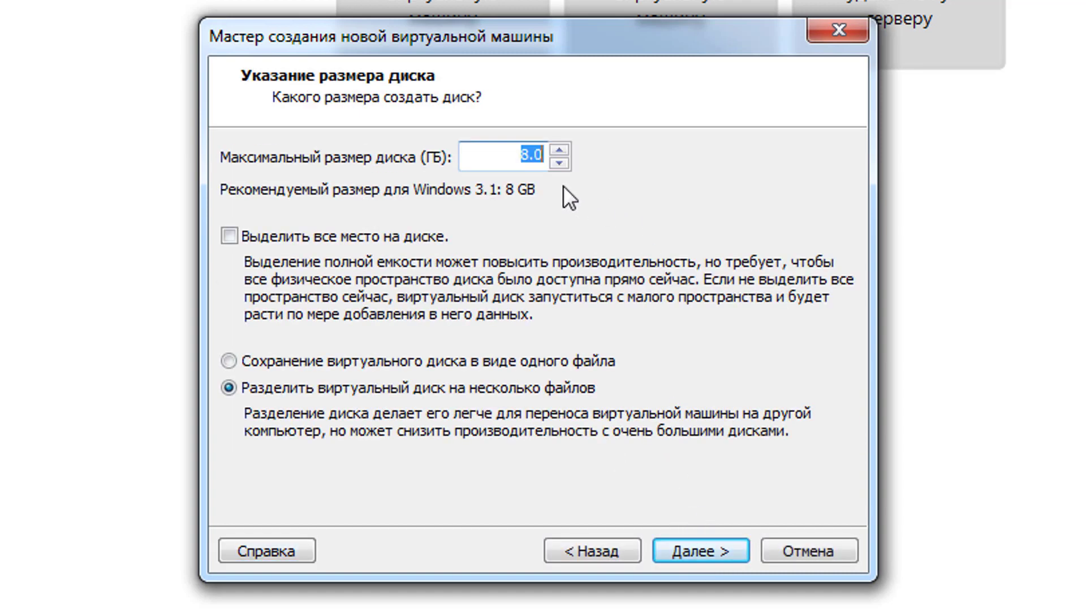
click(705, 547)
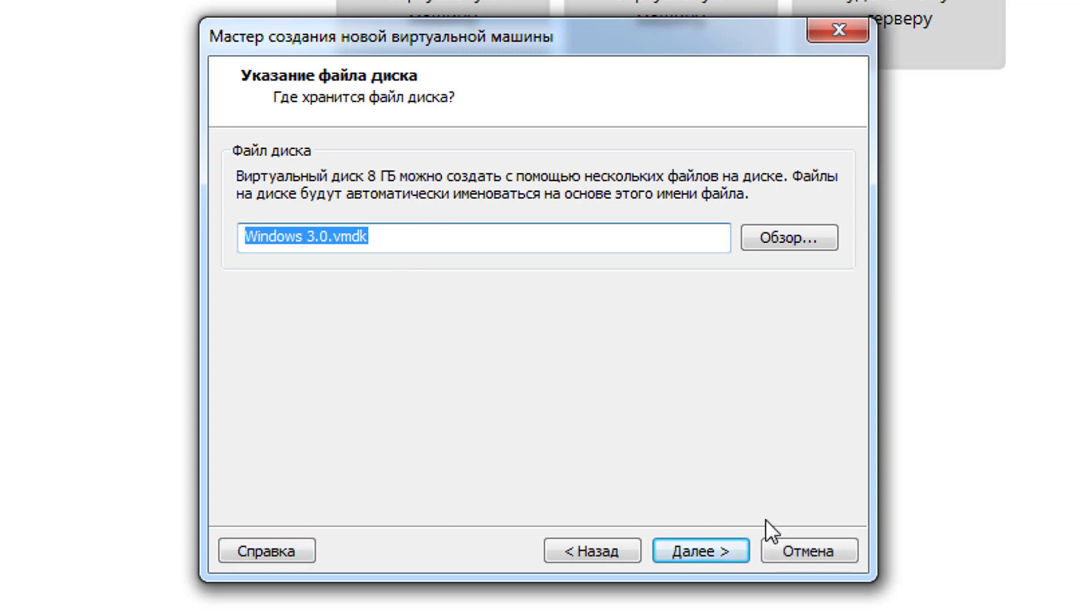
click(708, 551)
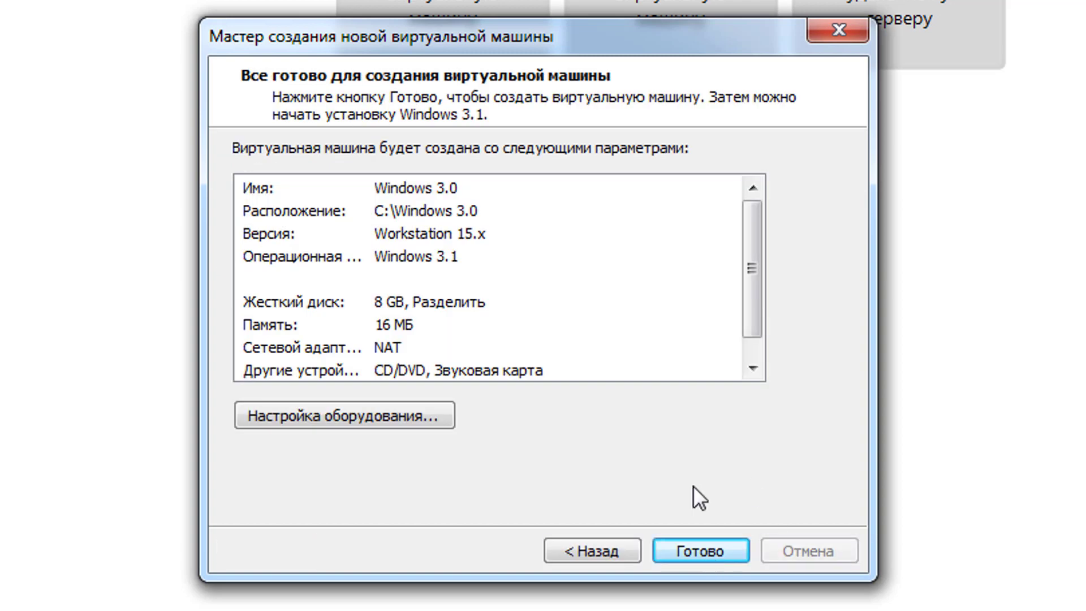
click(702, 547)
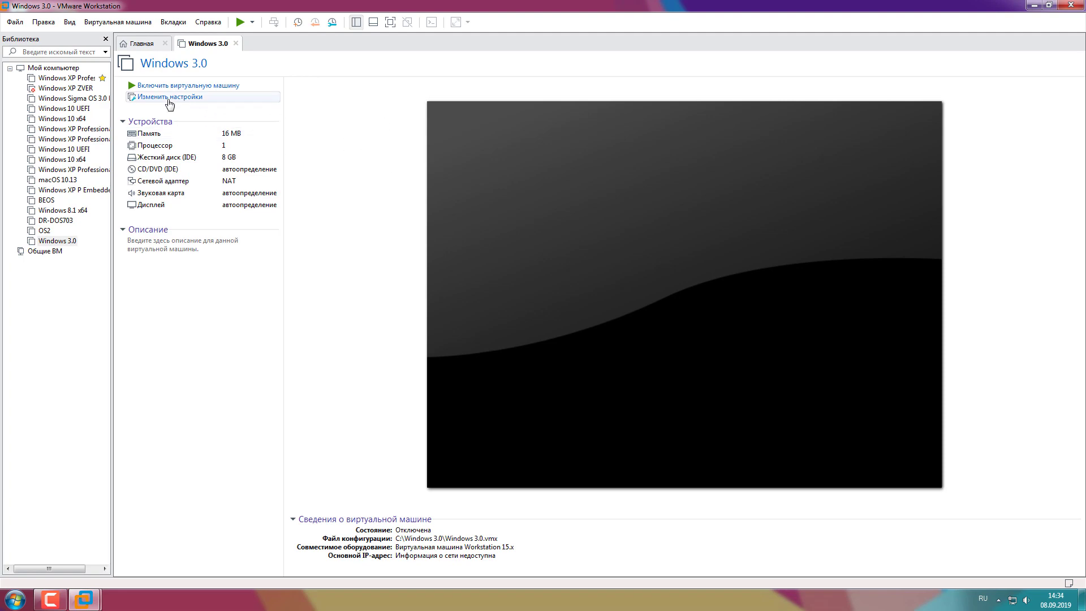
Step: Add a floppy drive to the Windows 3.0 virtual machine's hardware
click(183, 98)
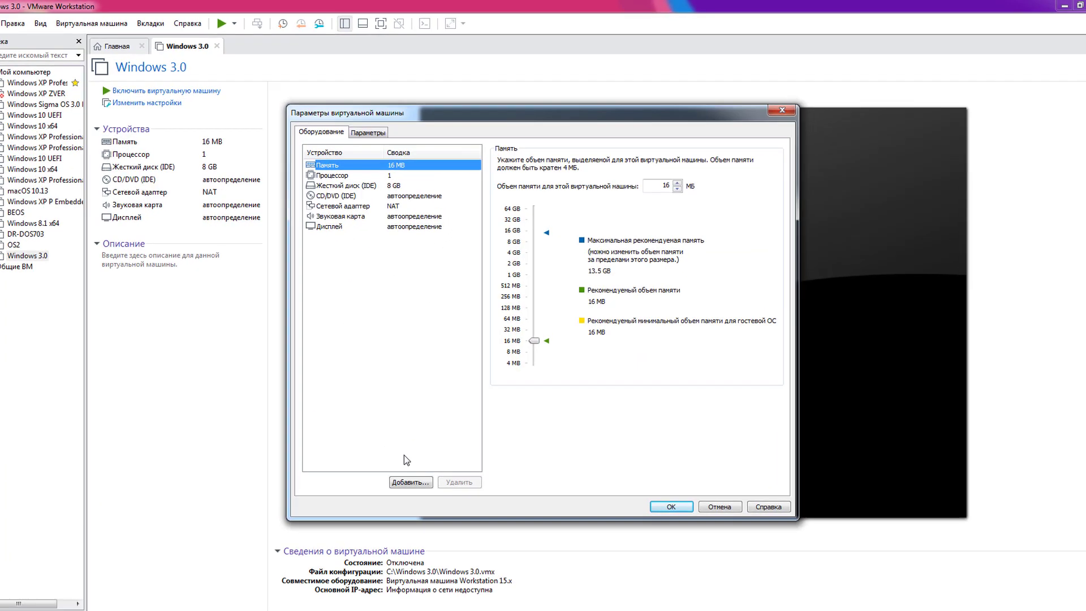
click(410, 482)
click(462, 289)
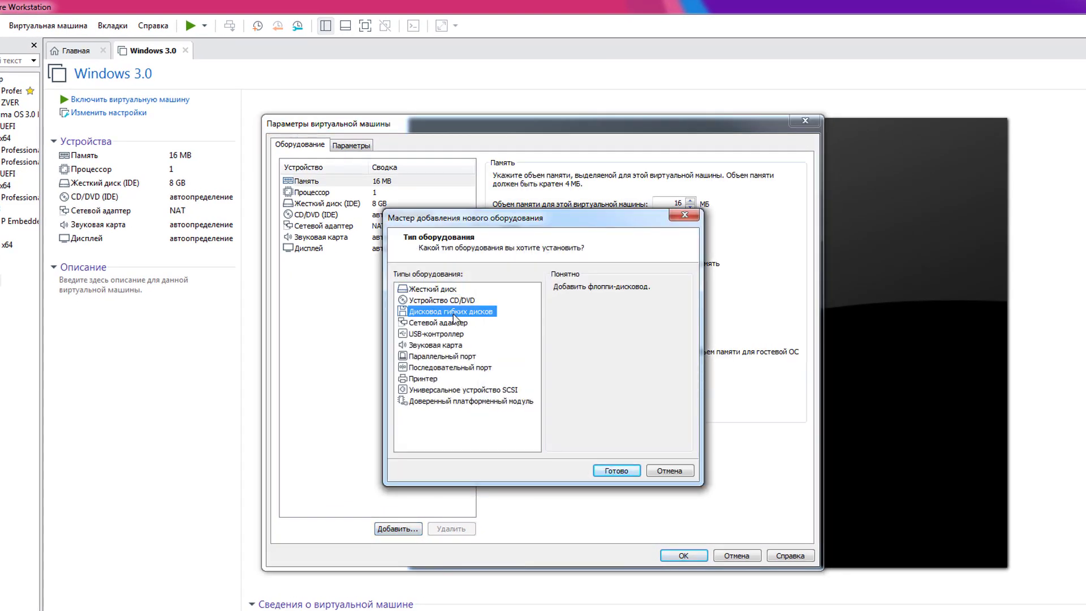
click(615, 472)
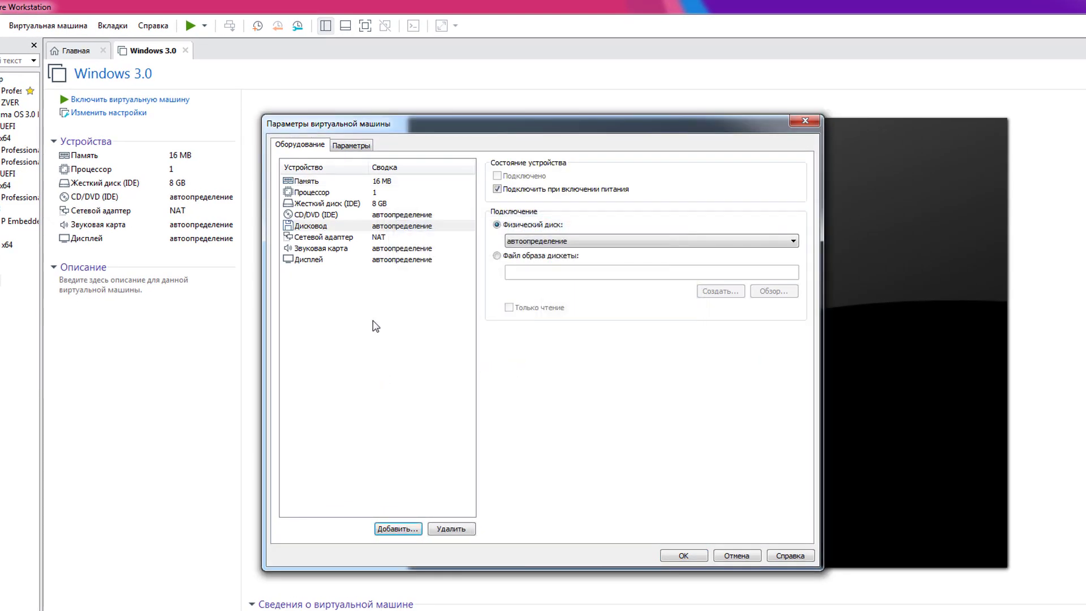
Step: Set the floppy drive to use the image file C:\Dos6.22.img and save the virtual machine settings
click(336, 227)
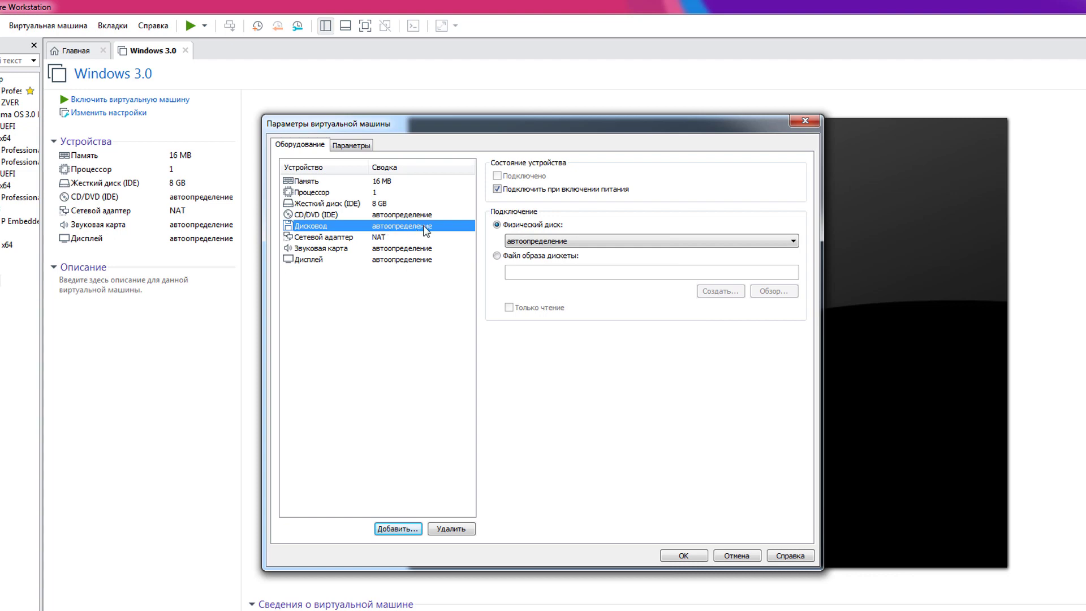
click(522, 257)
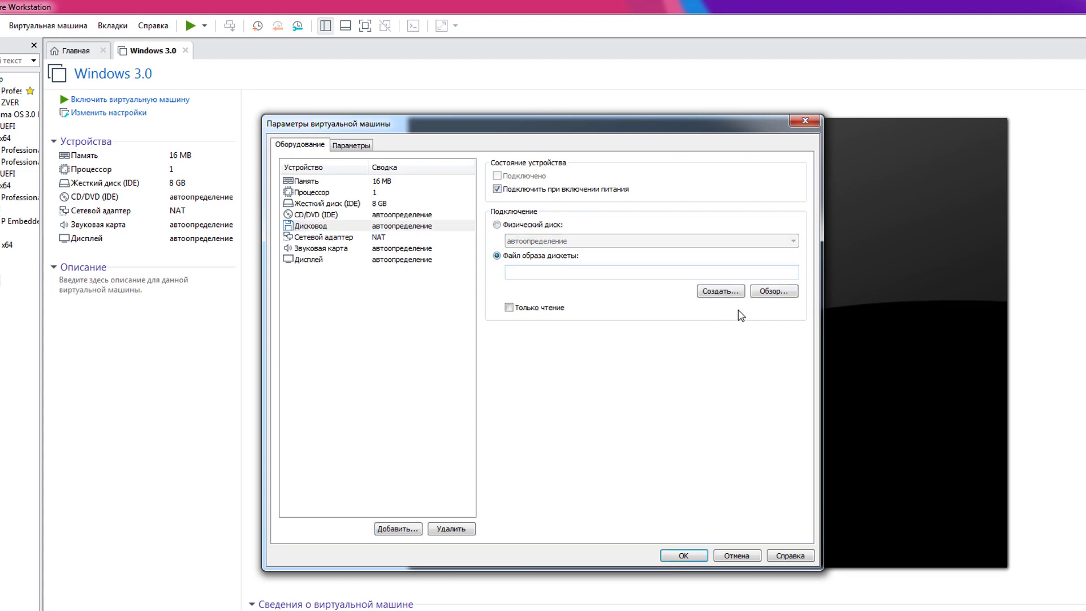
click(774, 291)
click(319, 375)
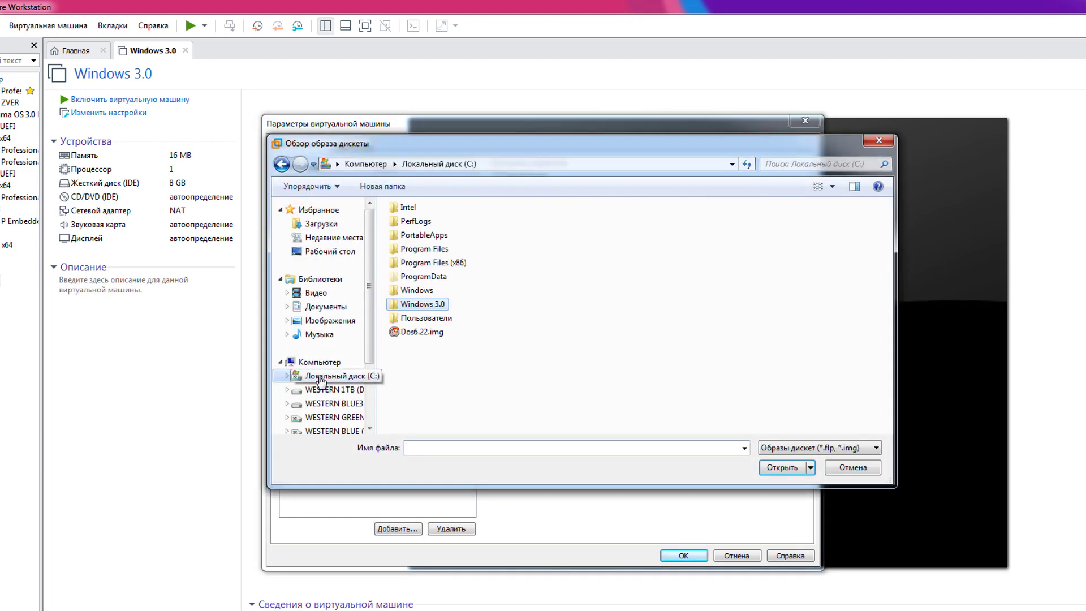
click(408, 334)
double_click(429, 334)
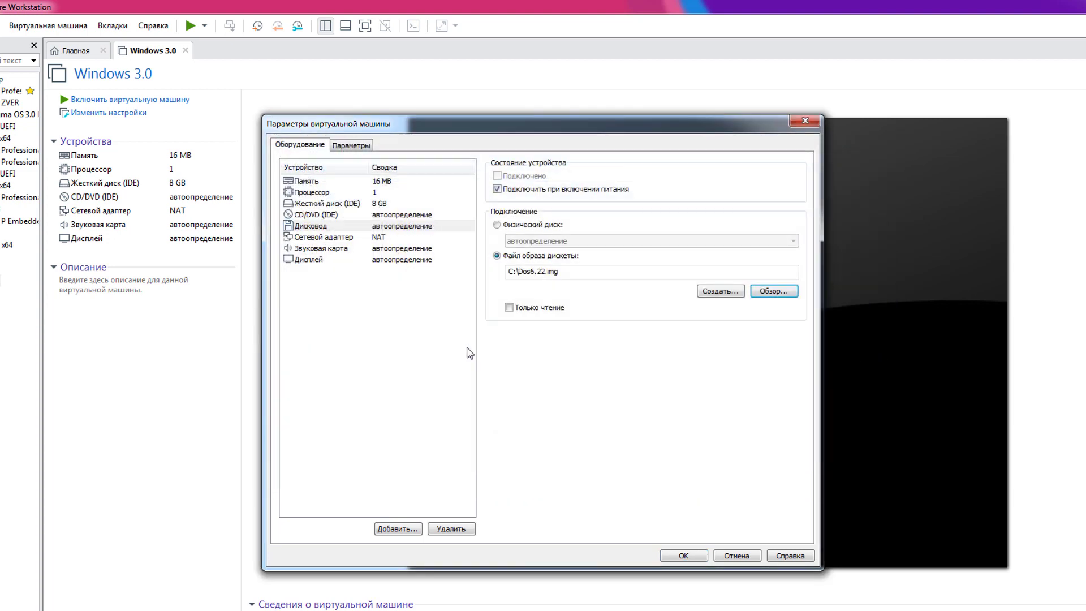
click(686, 556)
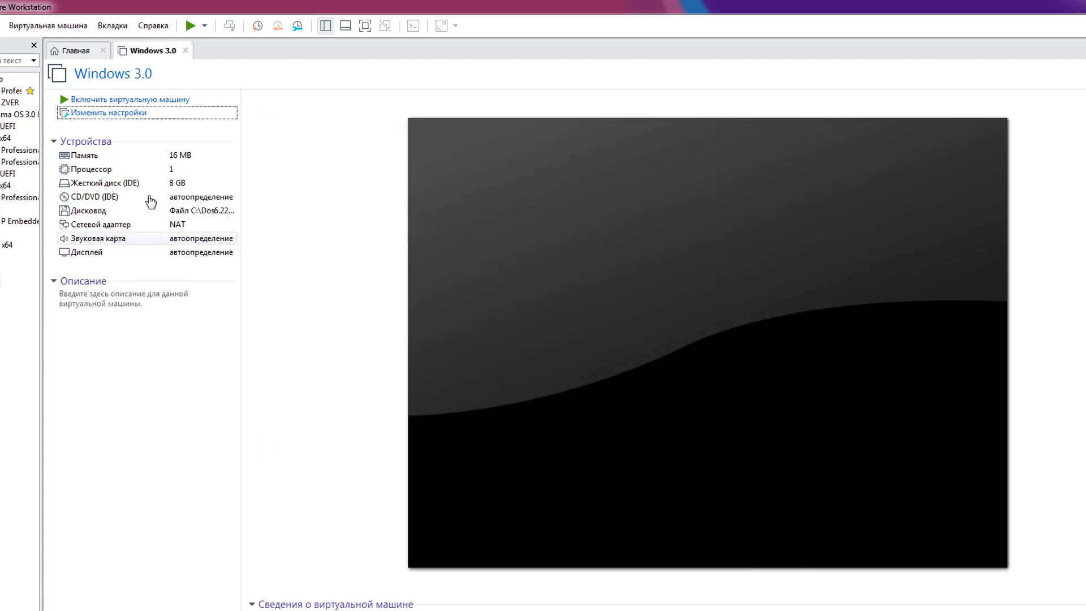
Step: Power on the Windows 3.0 virtual machine and run fdisk at the DOS prompt
click(154, 100)
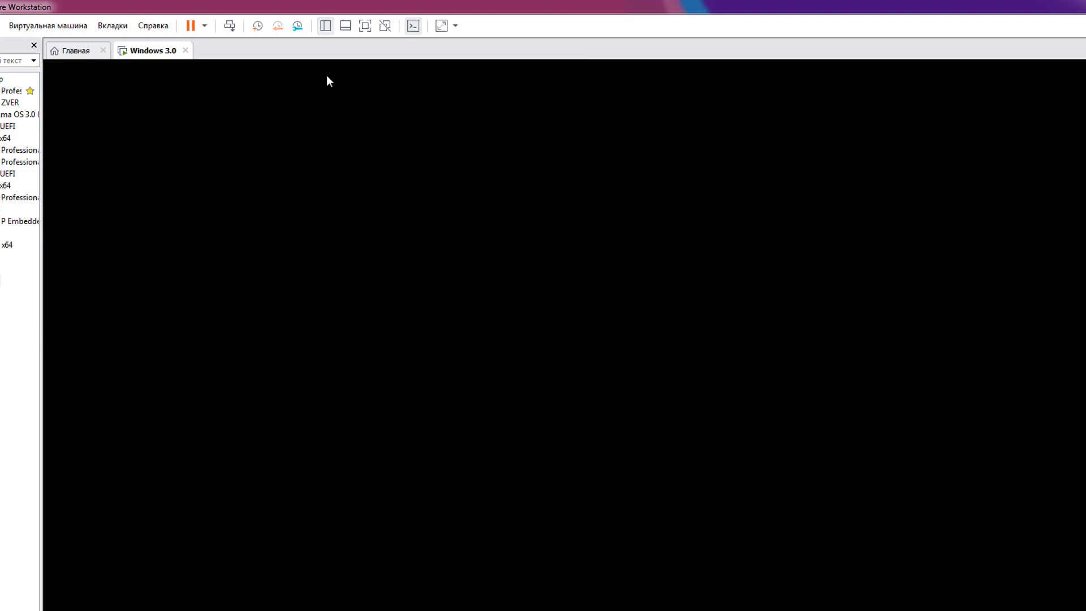
click(327, 76)
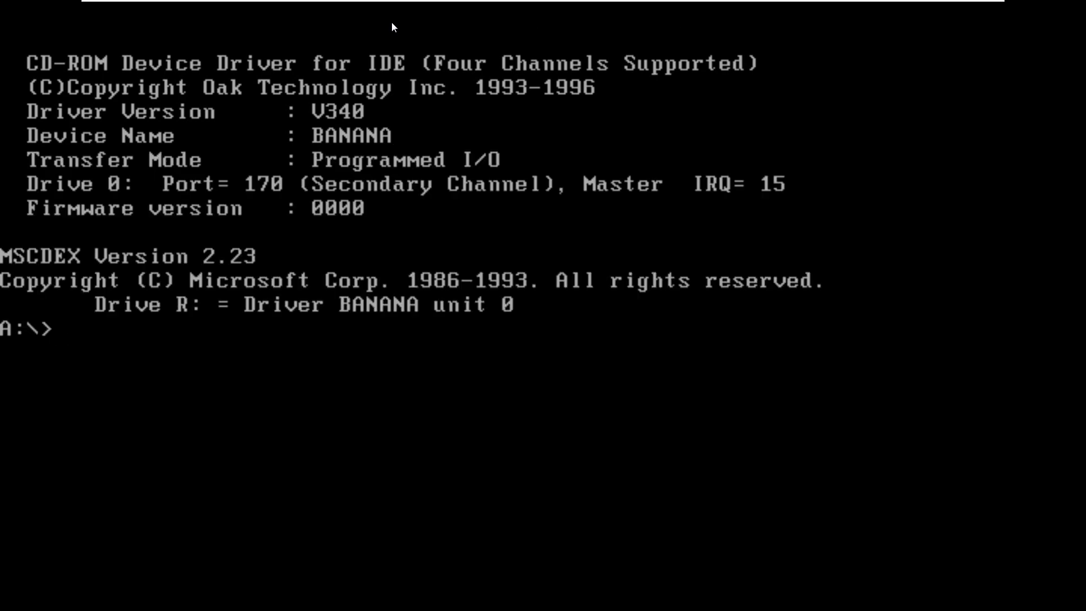
text(fdisk)
key(Return)
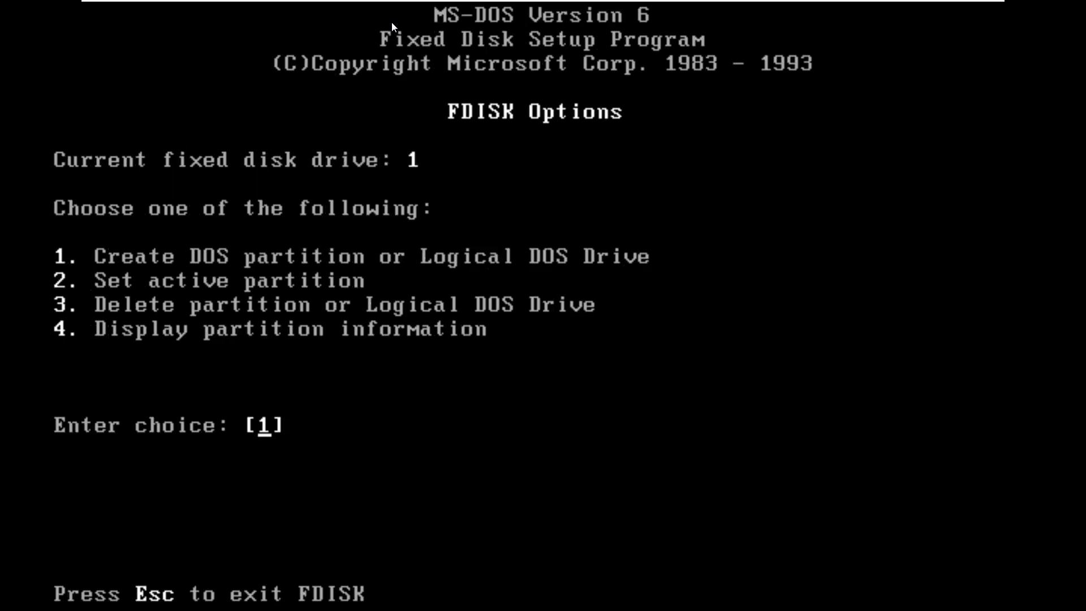
Step: Create an active primary DOS partition using the maximum available size and restart the virtual machine
key(Return)
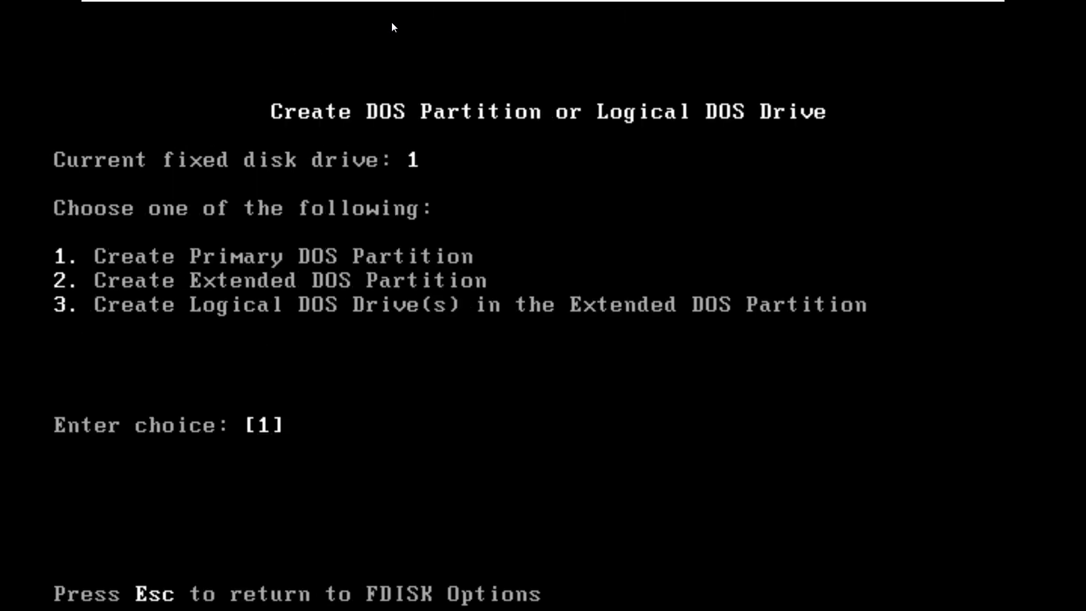
key(Return)
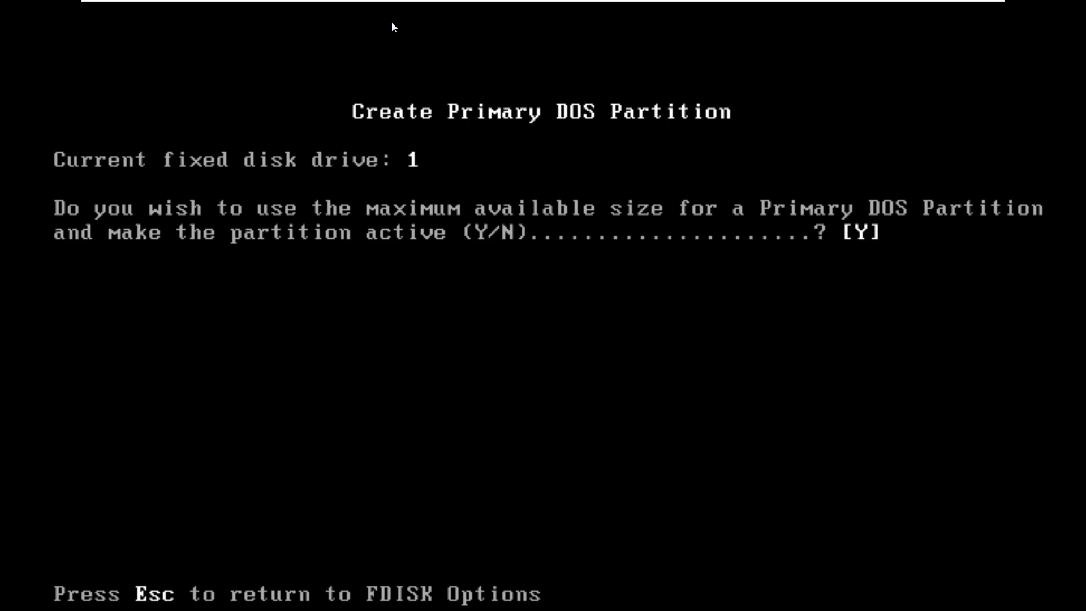
key(Return)
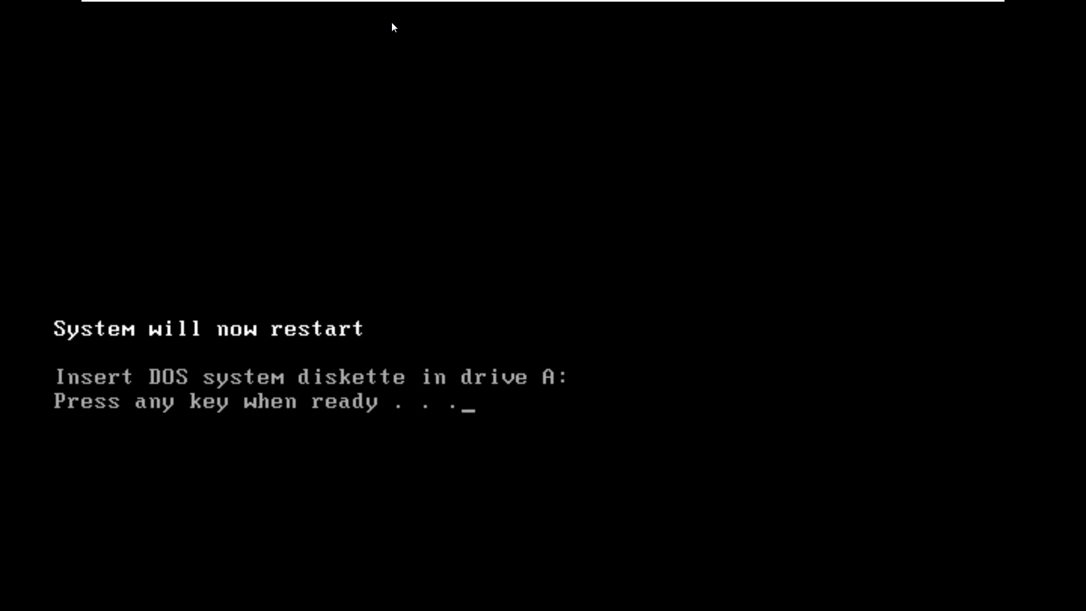
key(Return)
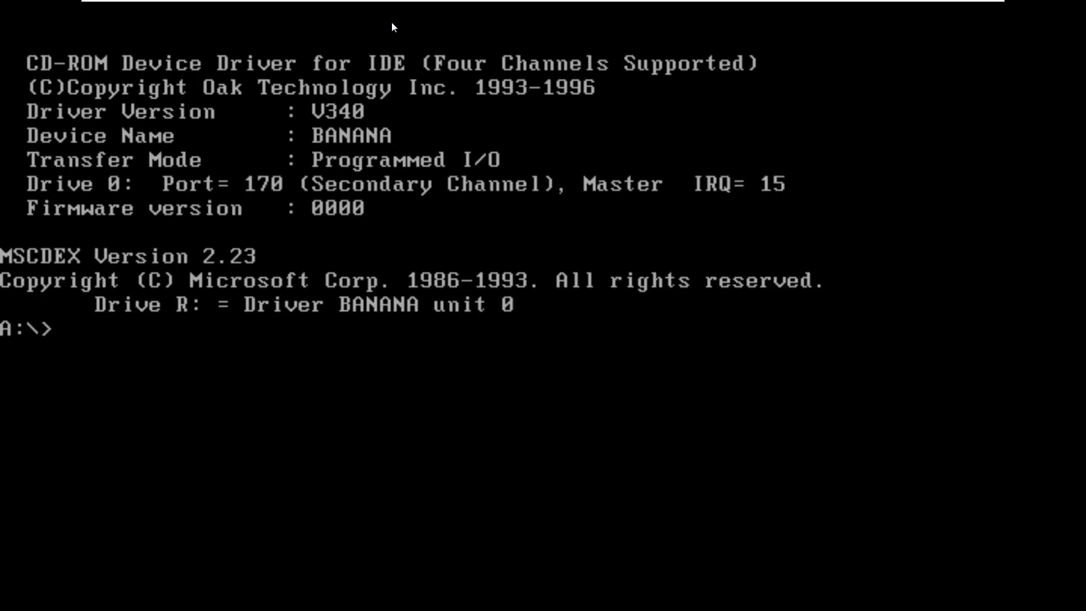
Step: Format drive C: with system files transferred using format c: /s, confirming the format and leaving the volume label empty
text(format )
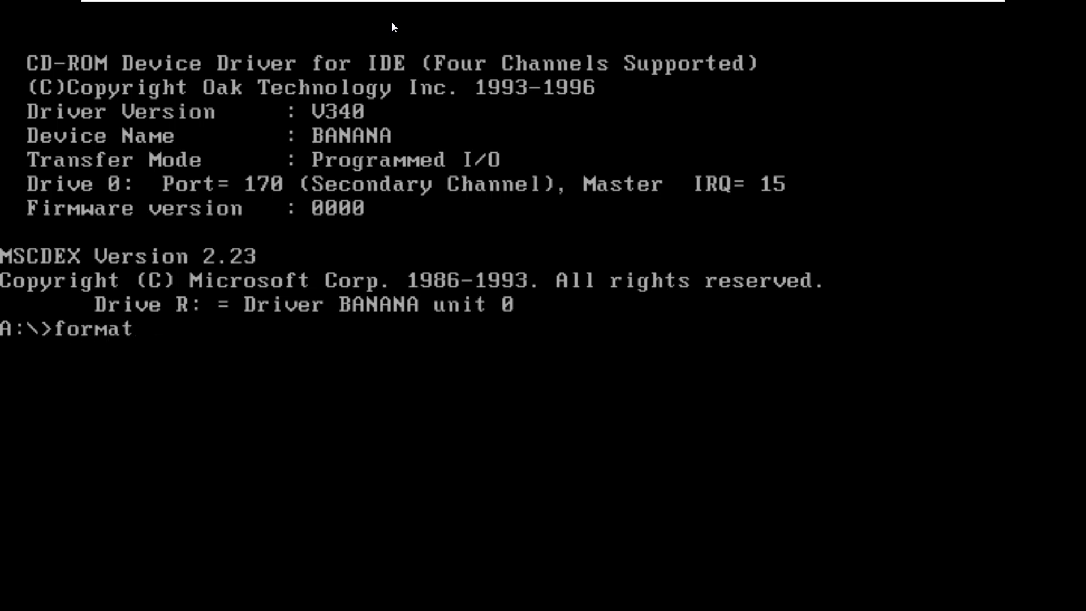
text(c: /s)
key(Return)
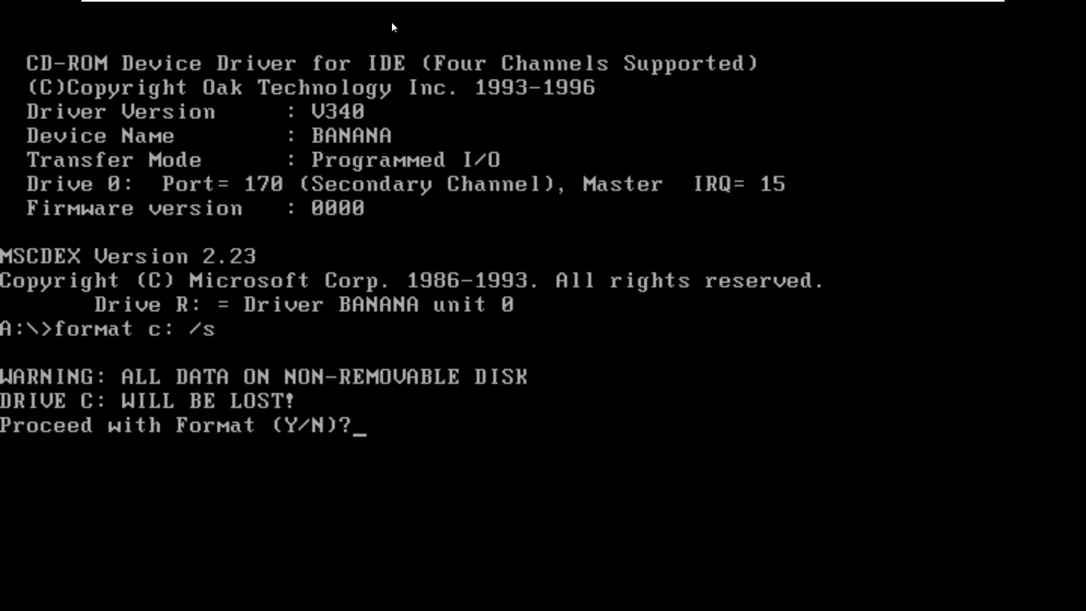
text(y)
key(Return)
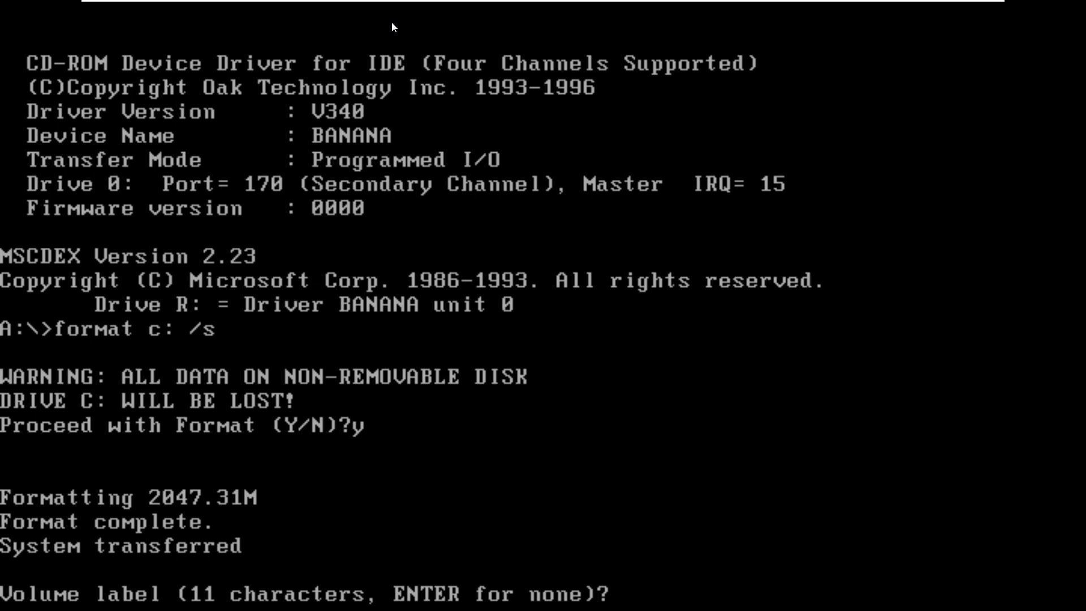
key(Return)
key(Return)
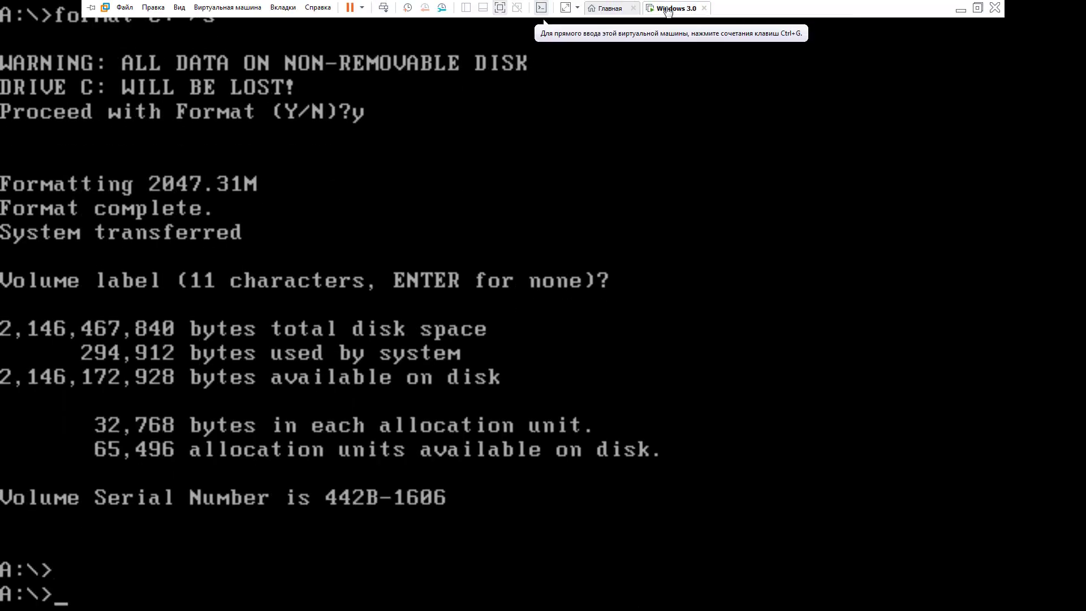
Step: Set the virtual machine's floppy drive to use the image file C:\Disk1.IMA and save the settings
right_click(668, 11)
click(736, 164)
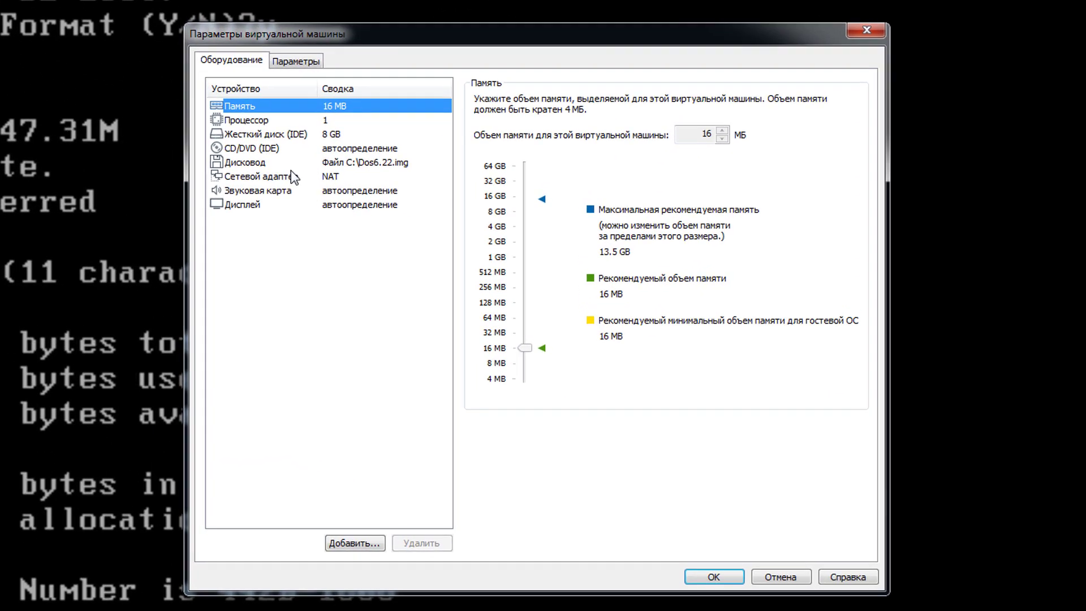
click(366, 207)
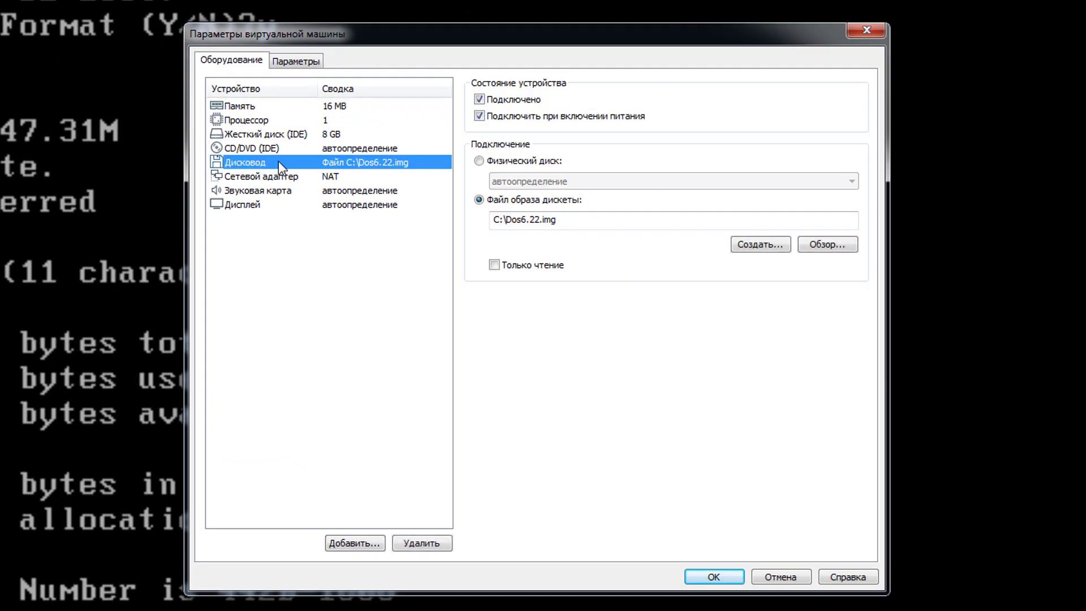
click(820, 245)
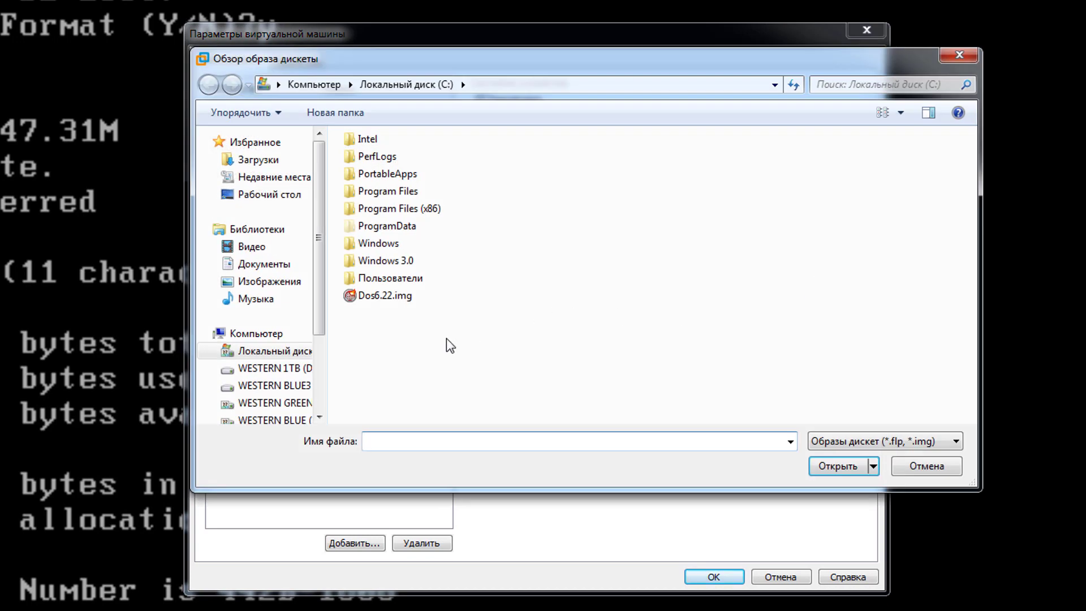
click(873, 444)
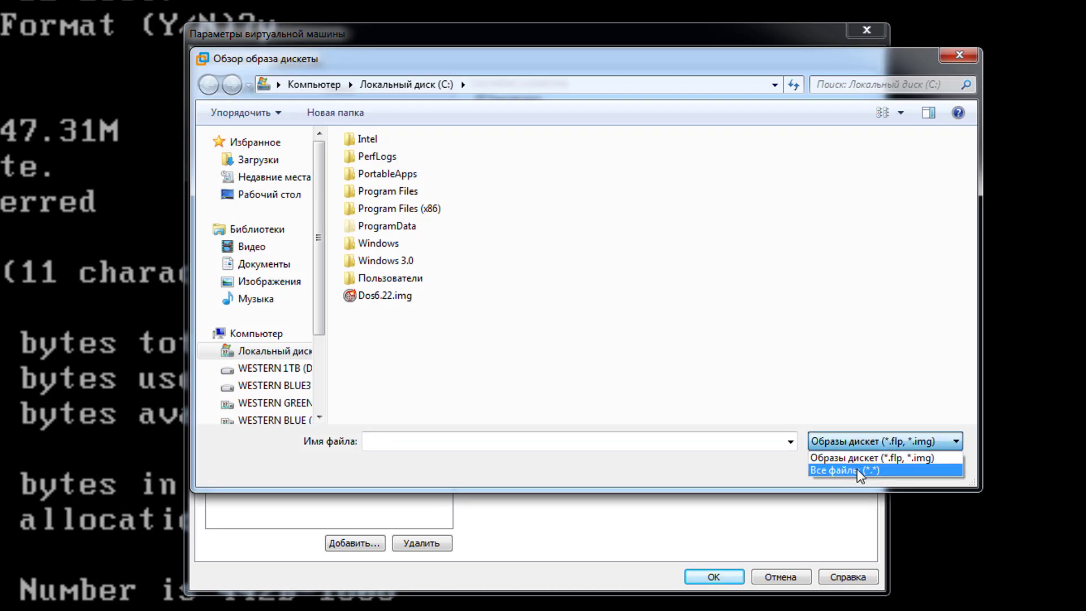
click(857, 471)
double_click(376, 295)
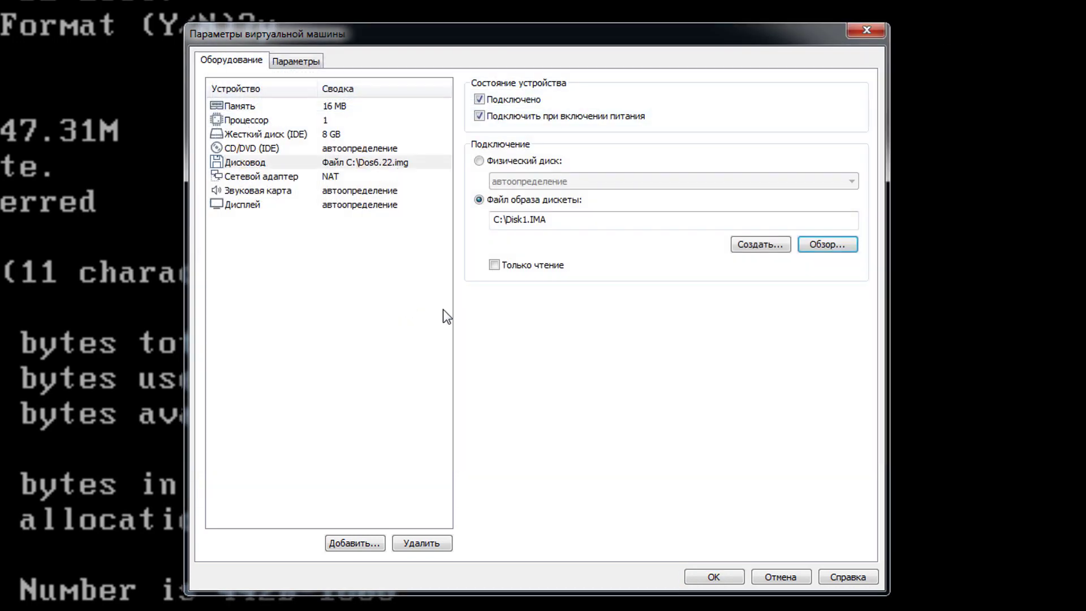
click(727, 576)
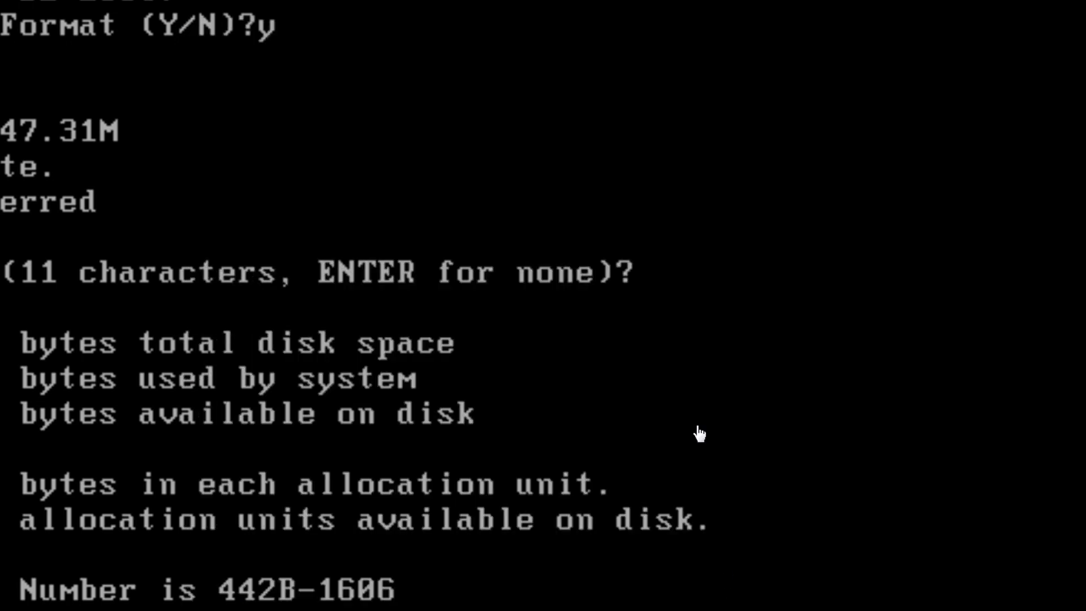
Step: Restart the Windows 3.0 virtual machine and accept the current date and time at the DOS startup
right_click(661, 9)
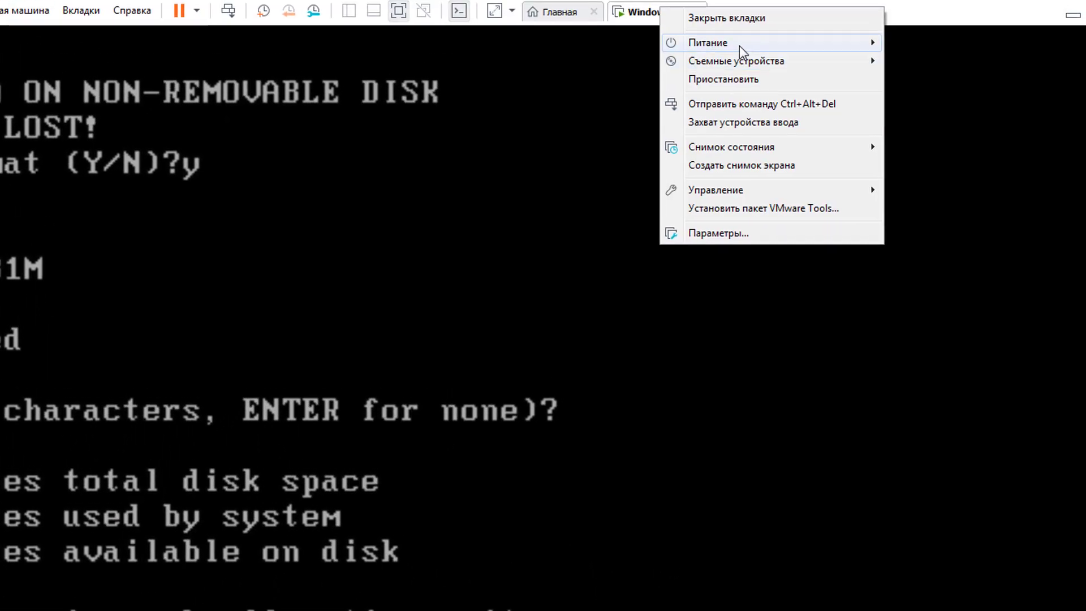
mouse_move(759, 44)
click(954, 99)
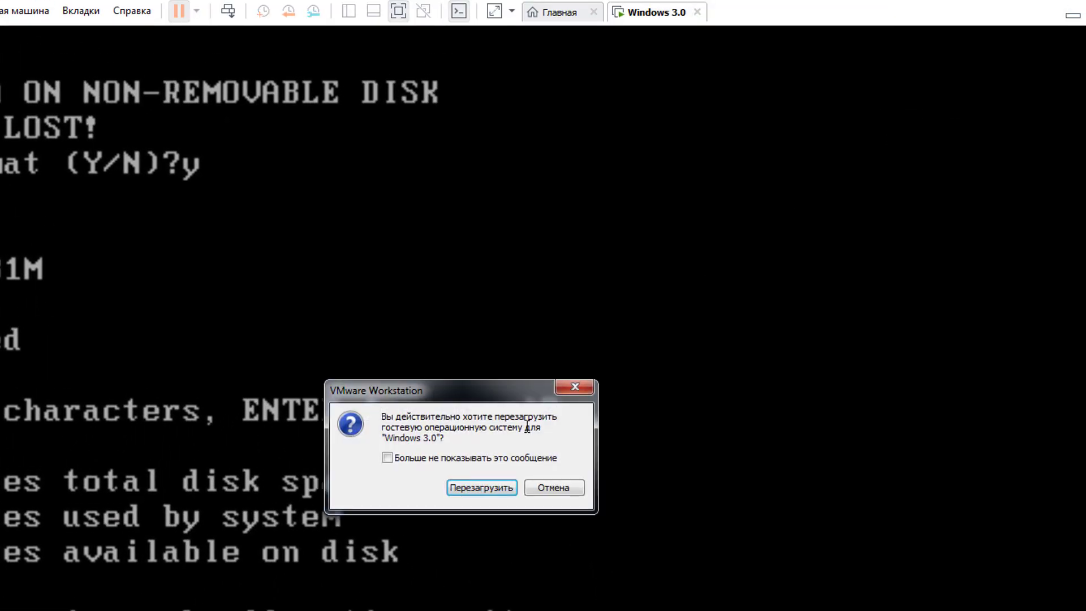
click(483, 487)
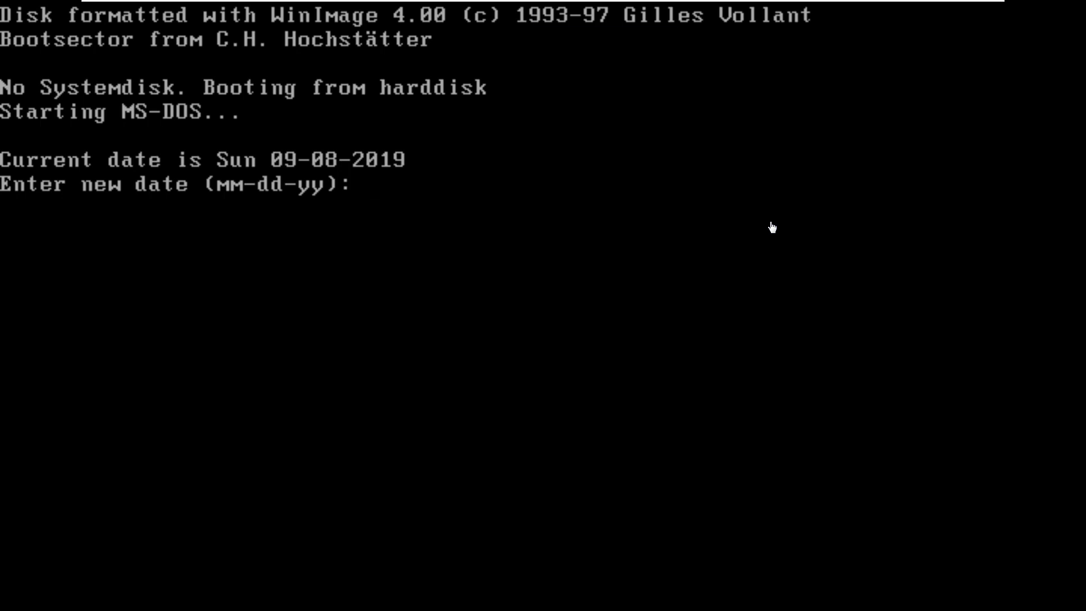
click(773, 227)
key(Return)
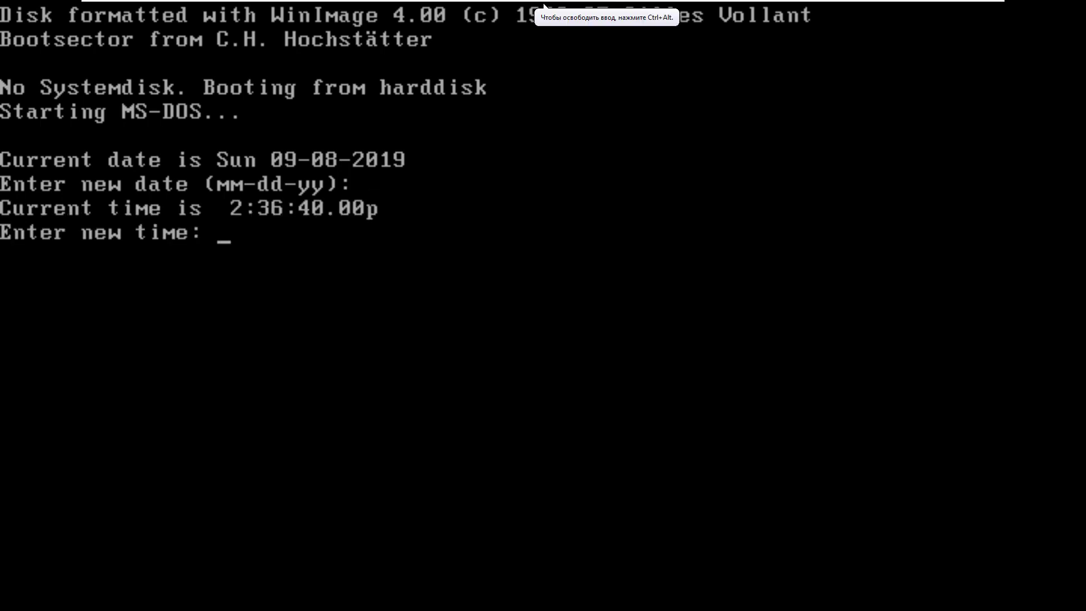
key(Return)
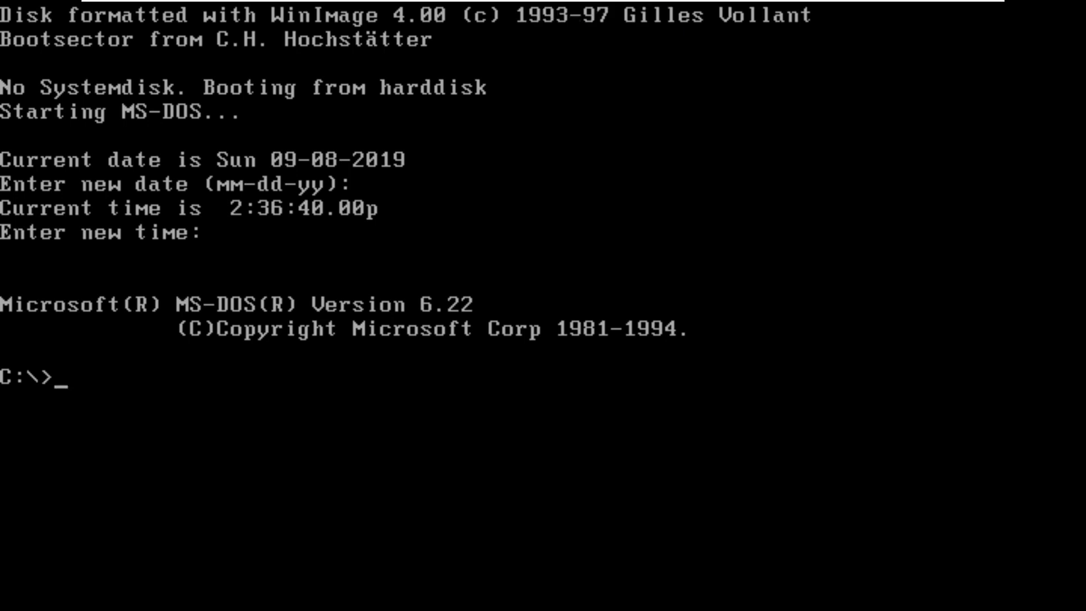
Step: List the files on drive A: and run setup from it
text(A:)
key(Return)
text(dir)
key(Return)
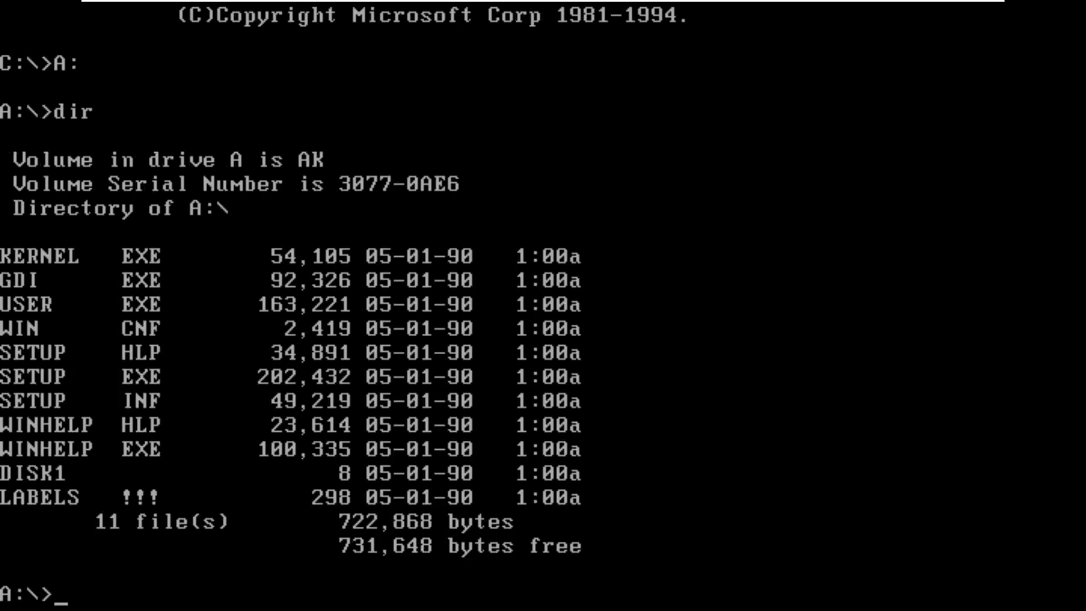
text(setup)
key(Return)
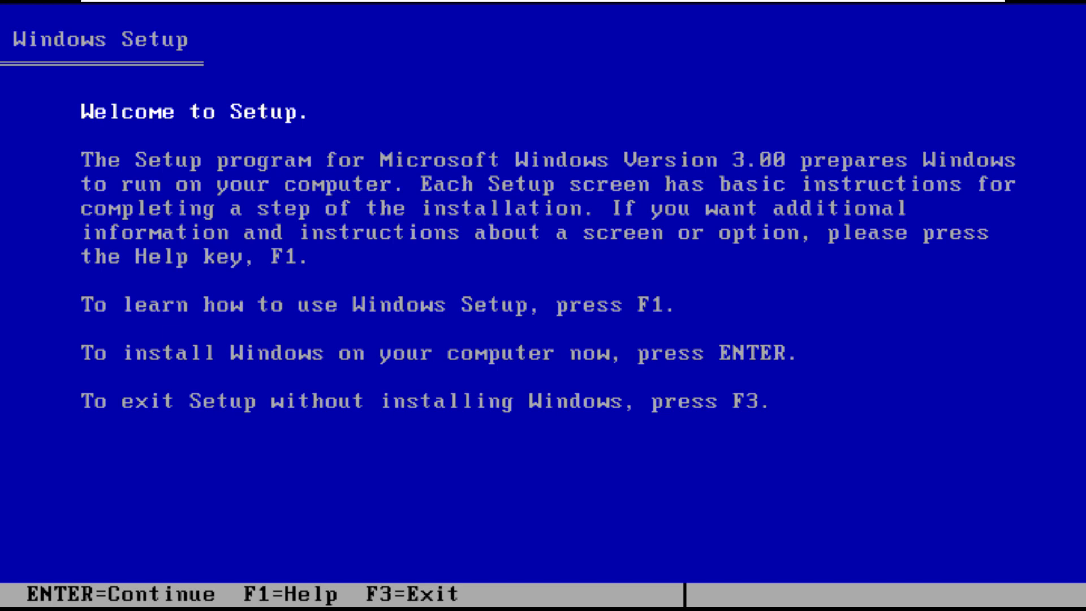
Step: View the introductory Setup help, close it and continue to the detected hardware and software components
key(F1)
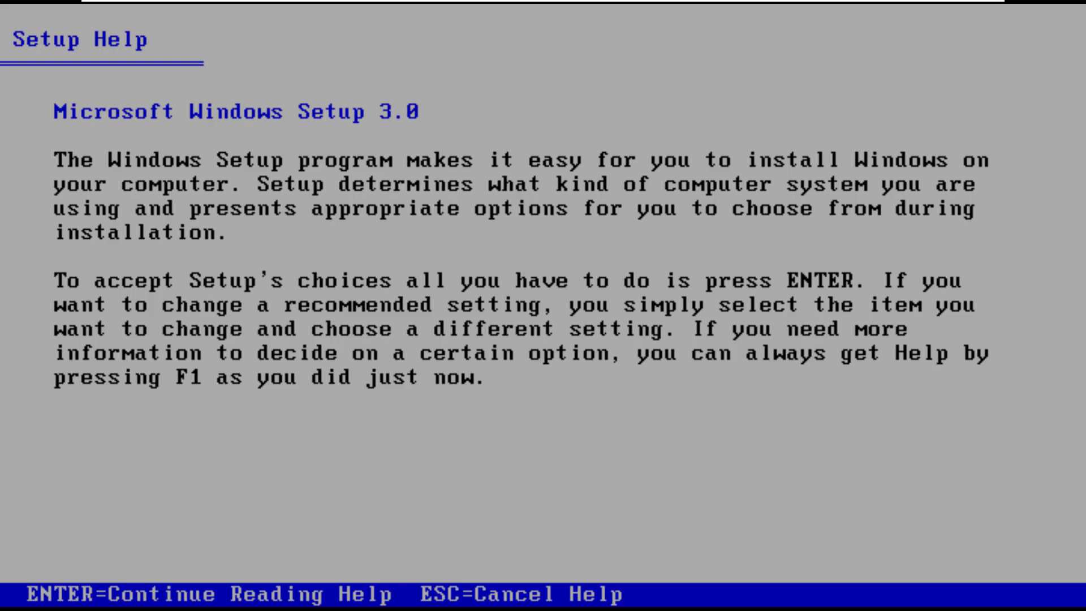
key(Escape)
key(Return)
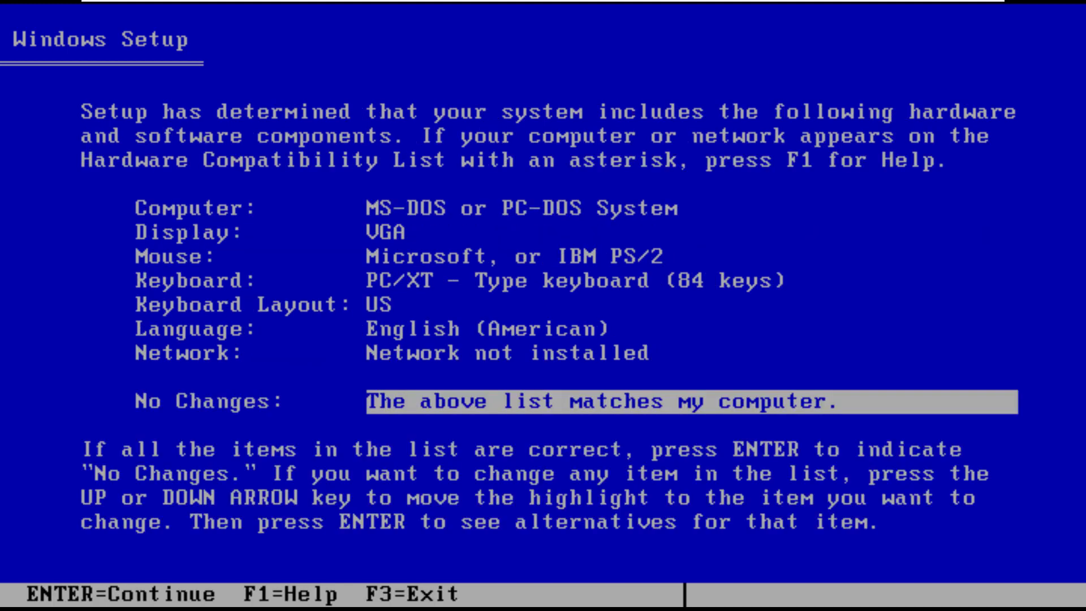
Step: Examine the display types offered by Windows Setup and return to the system information without choosing one
key(Up)
key(Up)
key(Up)
key(Up)
key(Up)
key(Up)
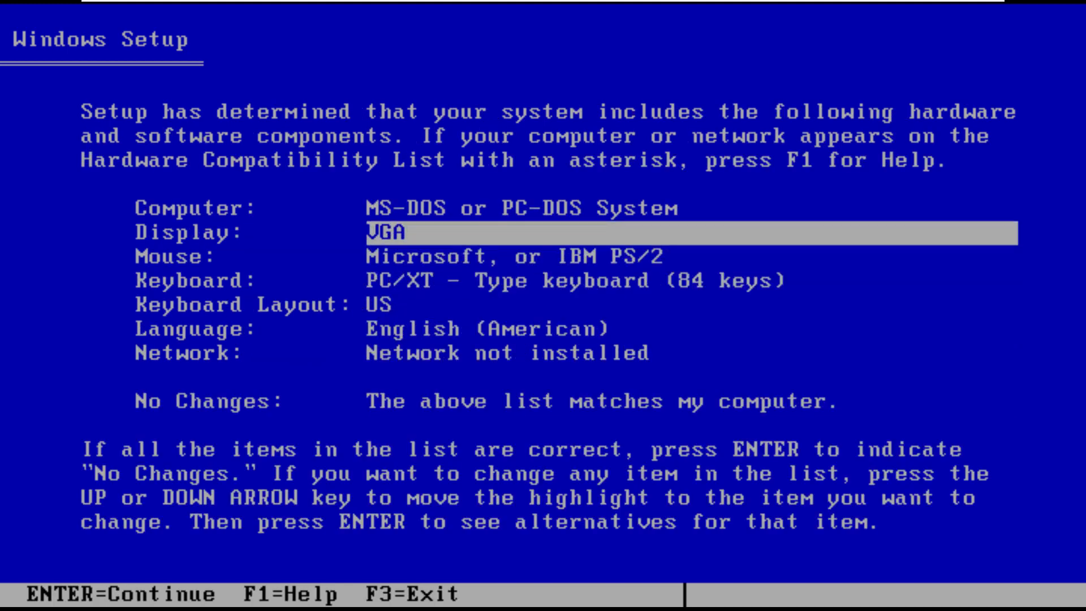
key(Down)
key(Up)
key(Return)
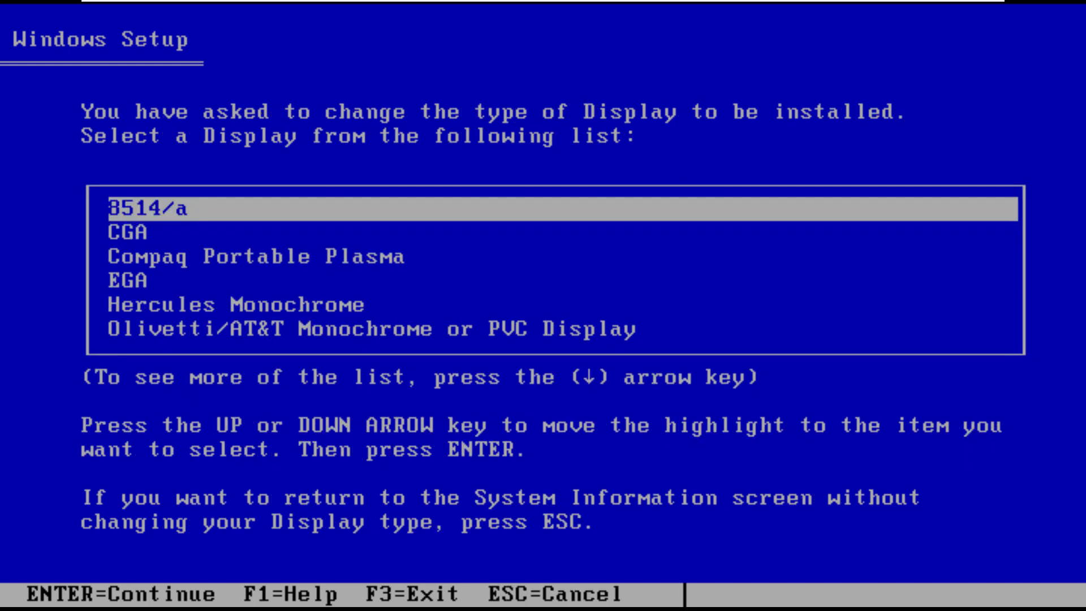
key(Down)
key(Down)
key(Down)
key(Down)
key(Down)
key(Escape)
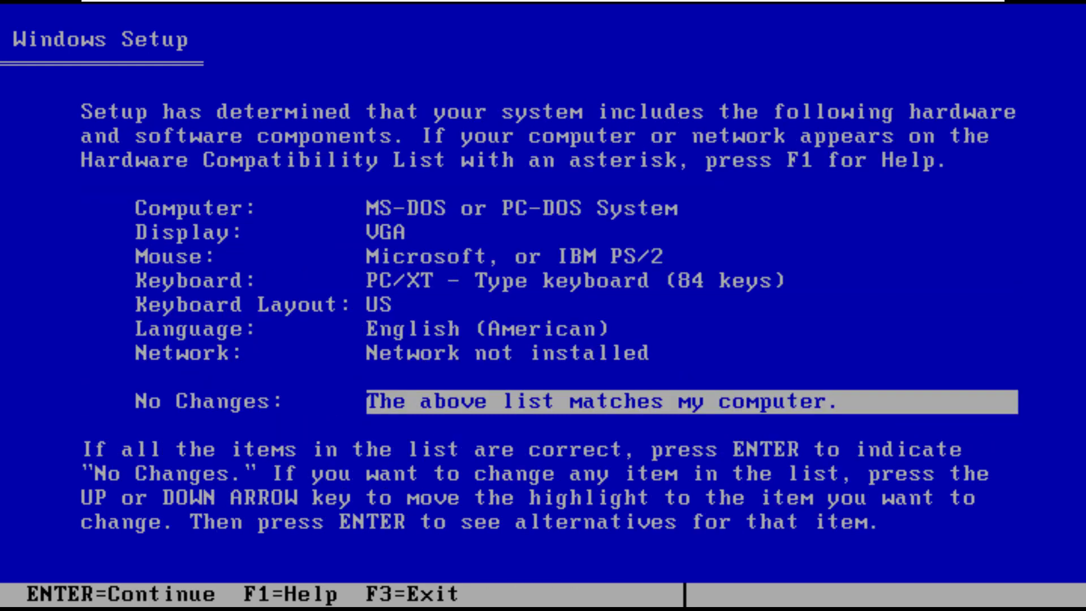
Step: Look through the full list of keyboard layouts offered by Windows Setup and return without choosing one
key(Up)
key(Up)
key(Up)
key(Return)
key(Down)
key(Down)
key(Down)
key(Down)
key(Down)
key(Down)
key(Down)
key(Down)
key(Down)
key(Down)
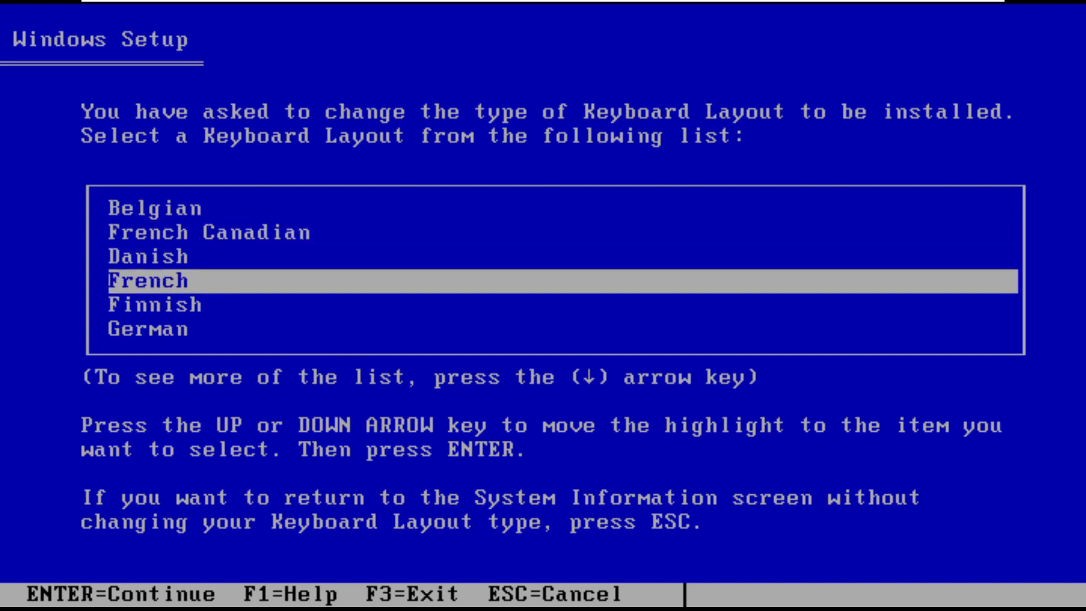
key(Down)
key(Up)
key(Up)
key(Up)
key(Up)
key(Up)
key(Up)
key(Up)
key(Up)
key(Up)
key(Up)
key(Up)
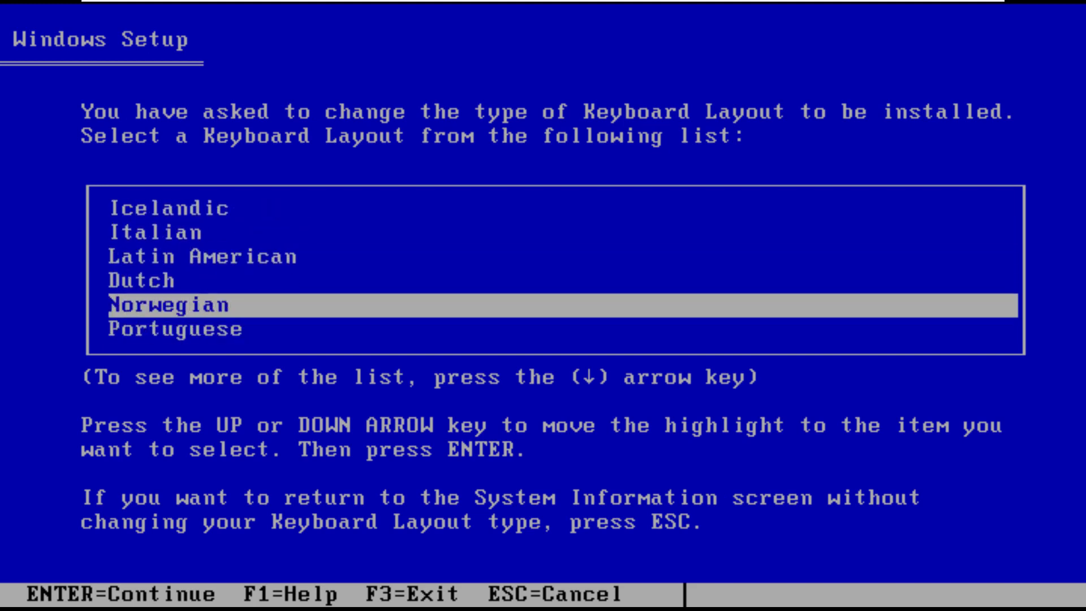
key(Down)
key(Down)
key(Down)
key(Down)
key(Down)
key(Down)
key(Down)
key(Down)
key(Down)
key(Down)
key(Down)
key(Down)
key(Down)
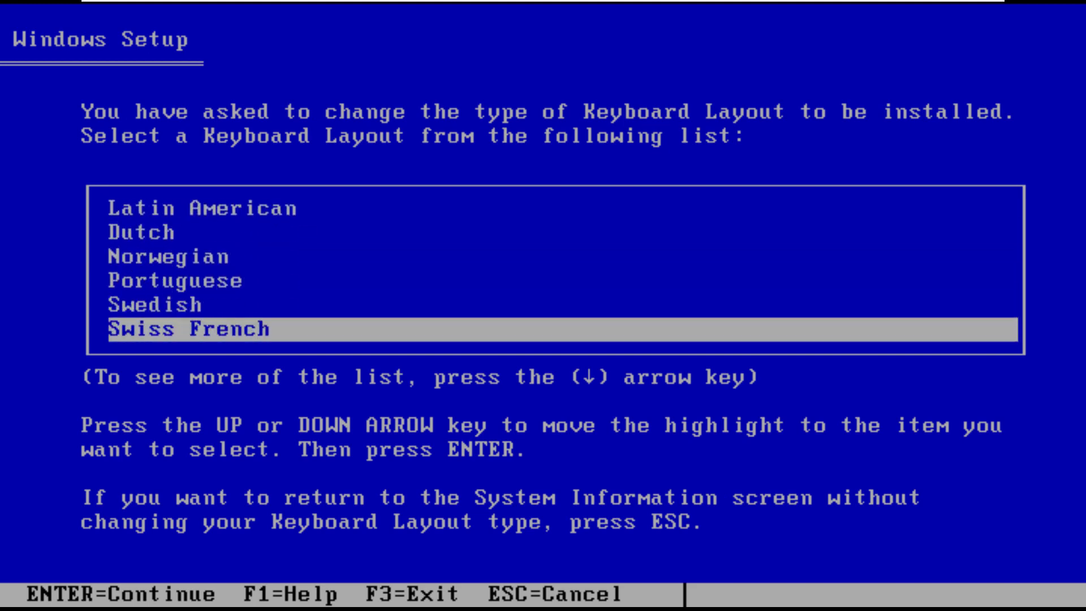
key(Up)
key(Down)
key(Up)
key(Up)
key(Down)
key(Down)
key(Down)
key(Down)
key(Up)
key(Up)
key(Down)
key(Down)
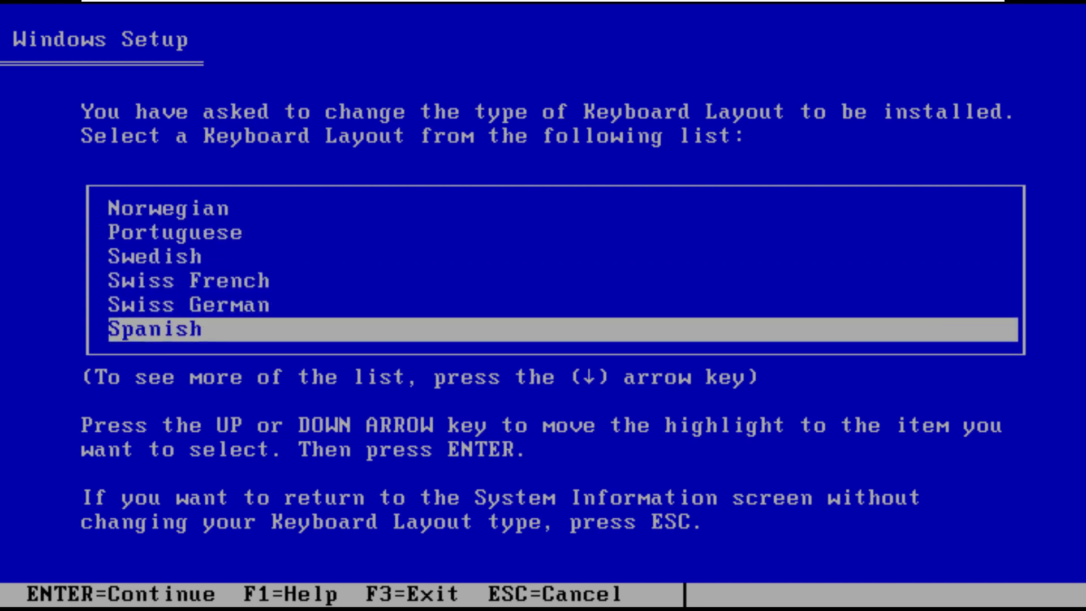
key(Up)
key(Up)
key(Down)
key(Down)
key(Down)
key(Down)
key(Down)
key(Down)
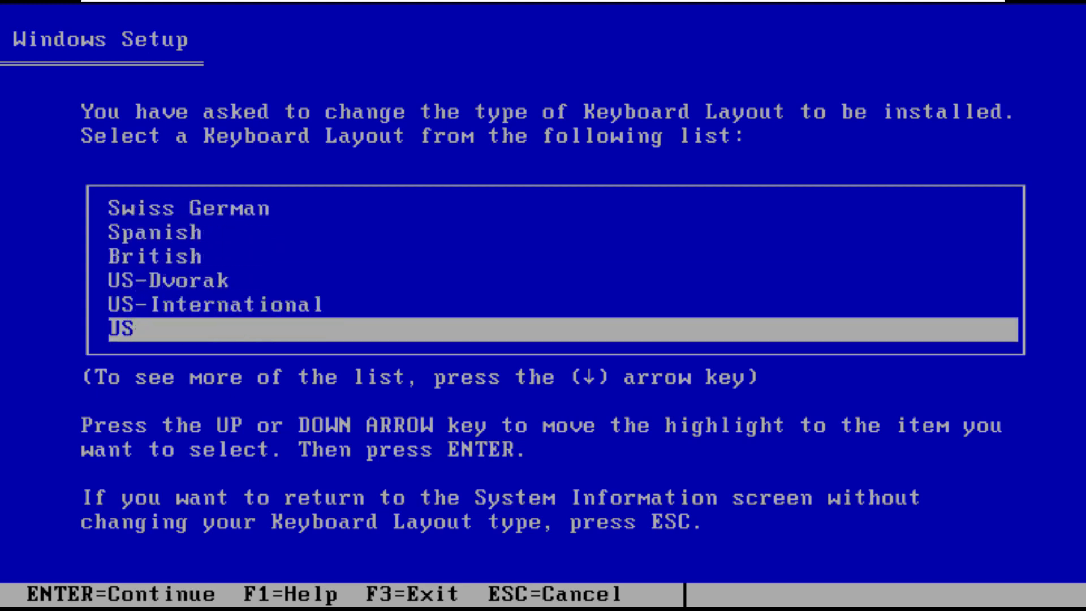
key(Down)
key(Escape)
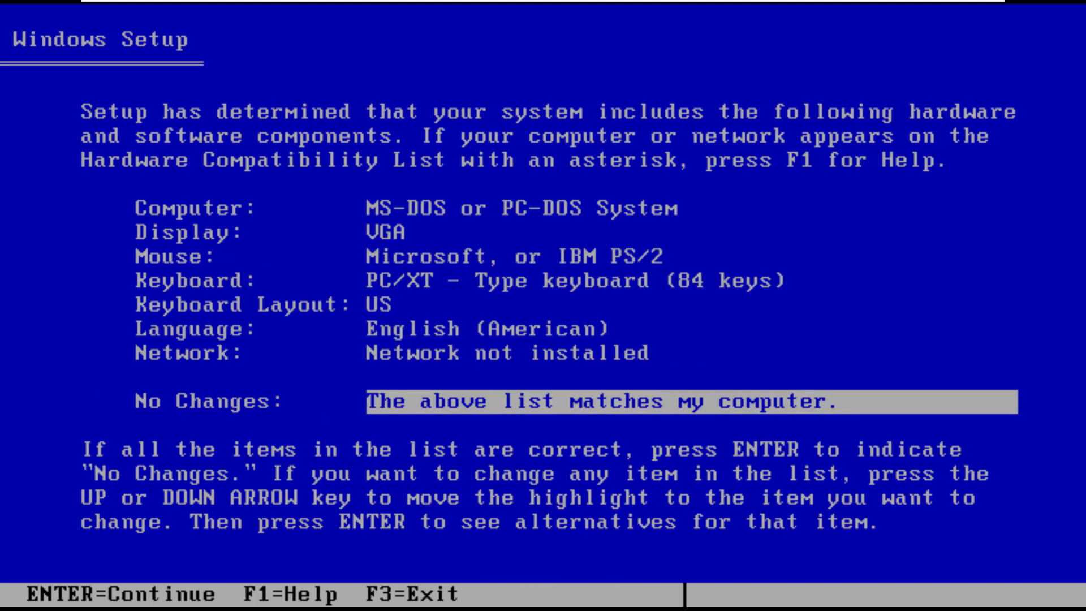
Step: Look through the available keyboard types and return to the system information without choosing one
key(Up)
key(Up)
key(Up)
key(Up)
key(Return)
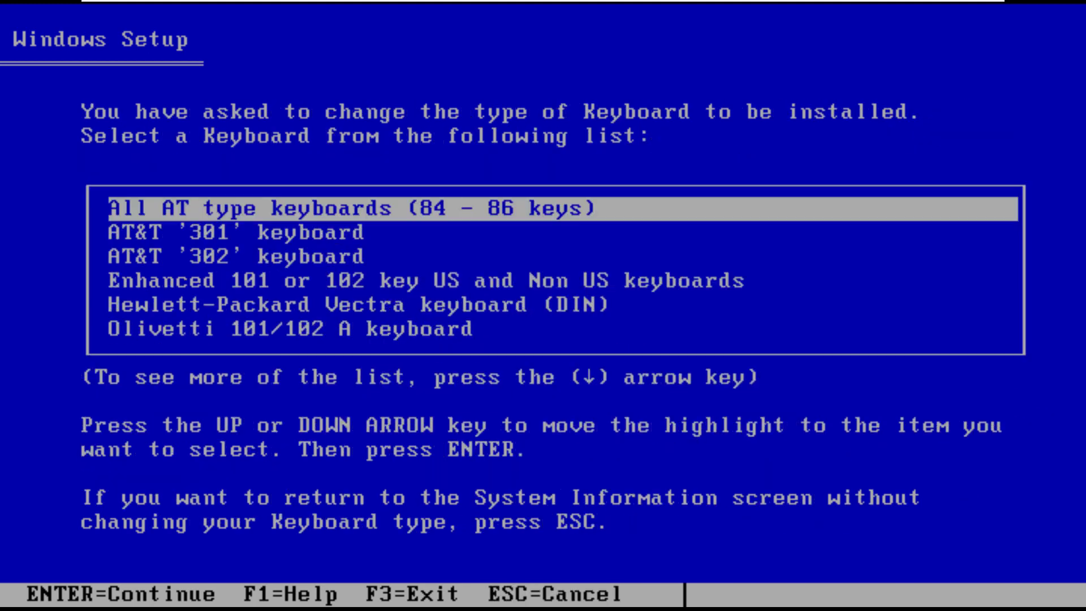
key(Down)
key(Down)
key(Down)
key(Down)
key(Down)
key(Down)
key(Down)
key(Down)
key(Down)
key(Down)
key(Down)
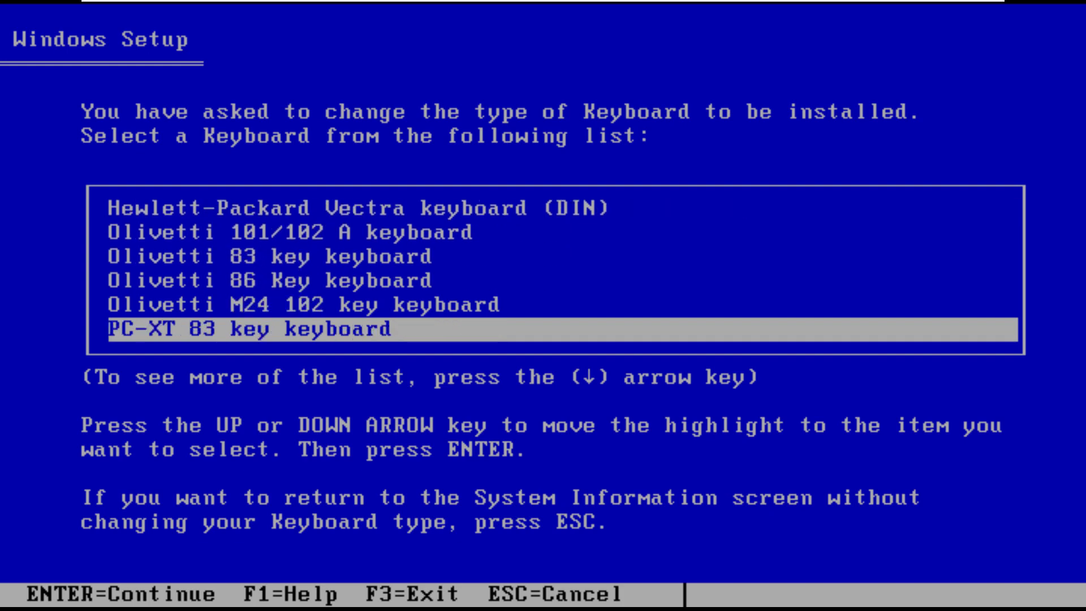
key(Escape)
Step: Look through the available mouse types and return to the system information without choosing one
key(Up)
key(Up)
key(Up)
key(Up)
key(Up)
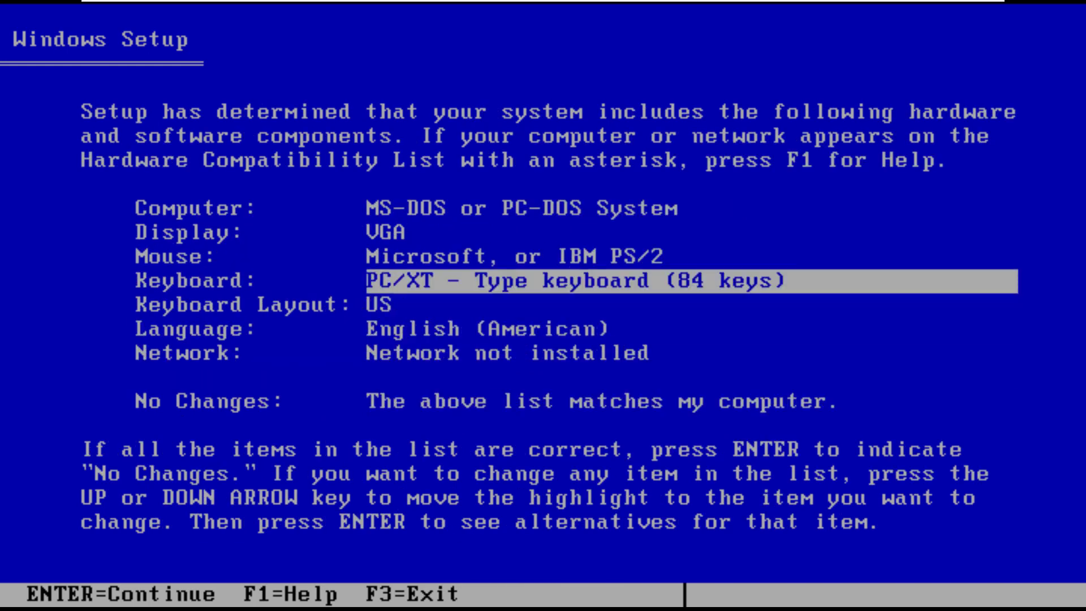
key(Return)
key(Down)
key(Down)
key(Down)
key(Down)
key(Down)
key(Down)
key(Down)
key(Down)
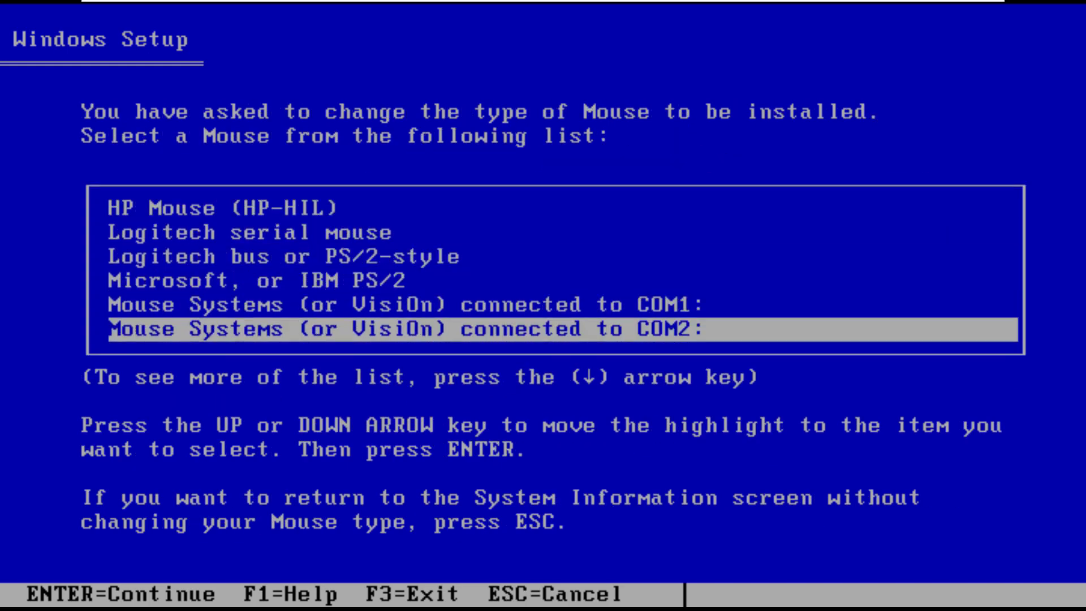
key(Escape)
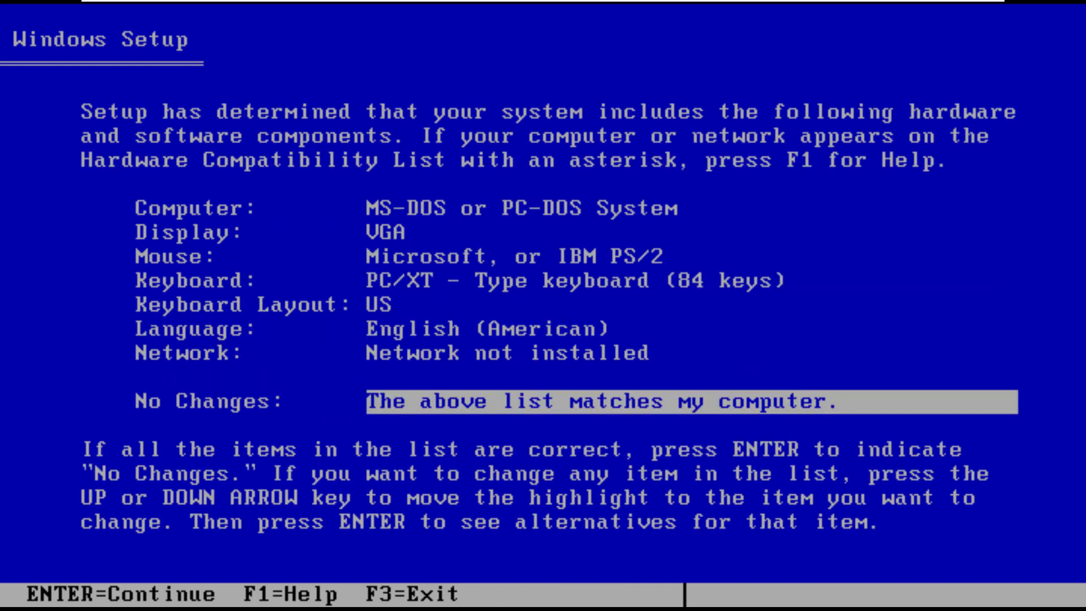
Step: Look over the detected hardware and software components and accept the list with No Changes
key(Up)
key(Up)
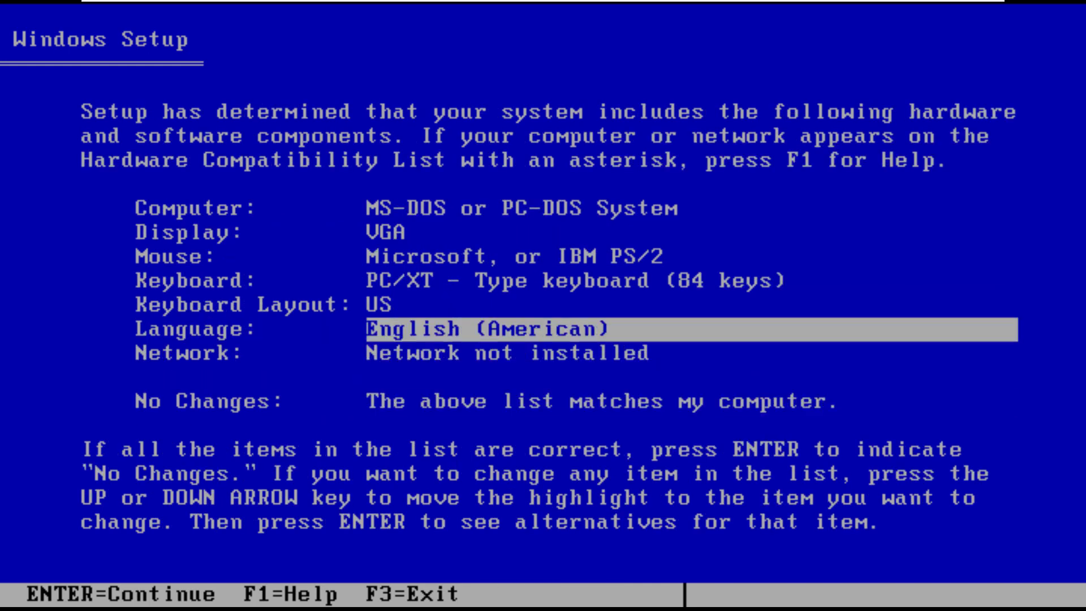
key(Up)
key(Up)
key(Up)
key(Up)
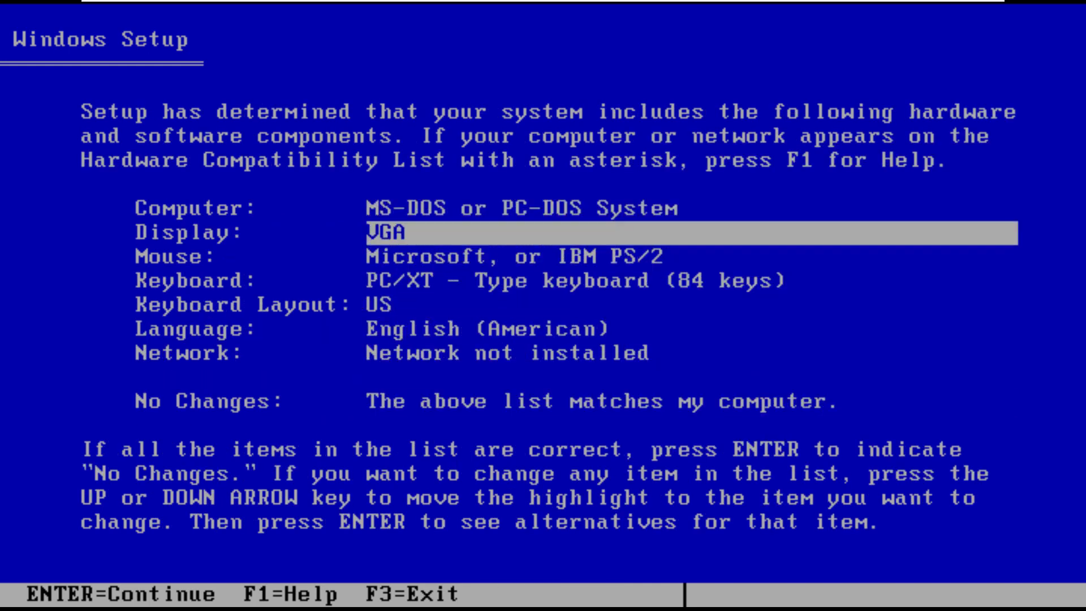
key(Down)
key(Down)
key(Down)
key(Down)
key(Down)
key(Down)
key(Return)
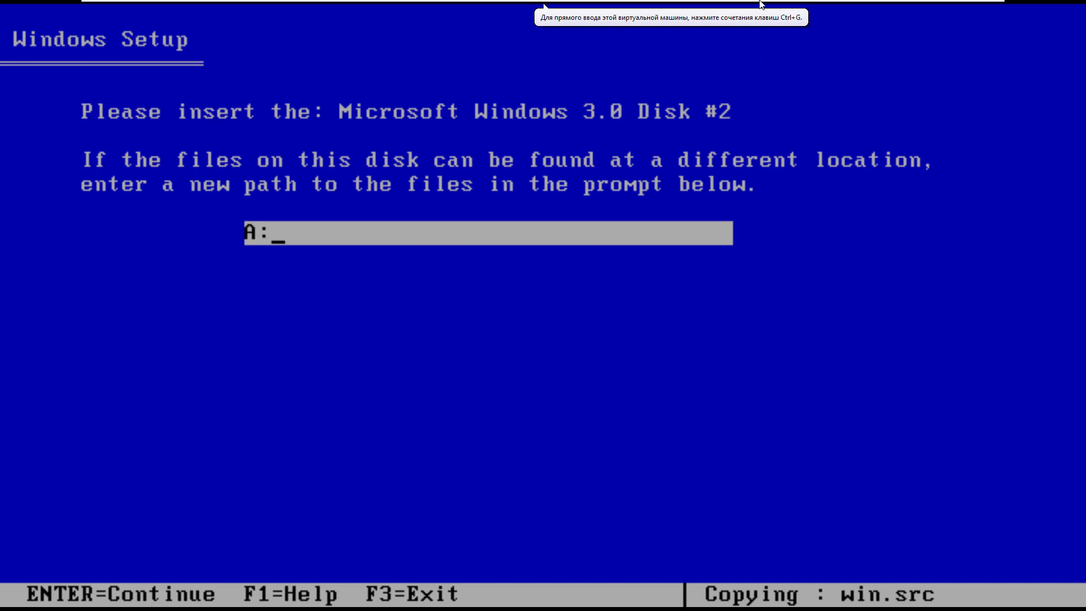
Step: Load C:\Disk2.IMA as the virtual machine's floppy image and continue Windows Setup from drive A:
mouse_move(761, 4)
click(678, 14)
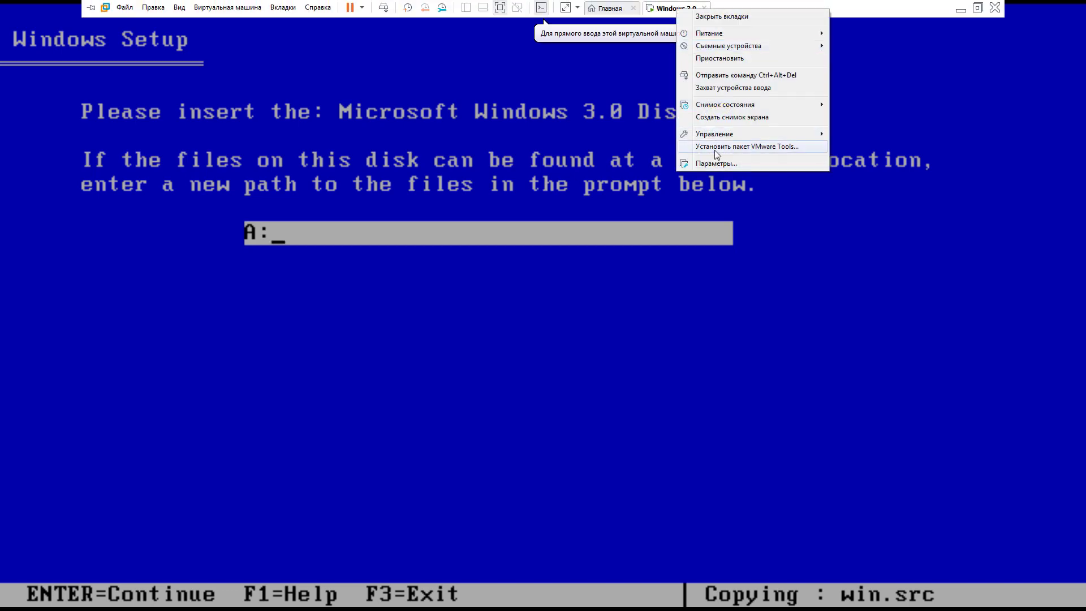
click(516, 195)
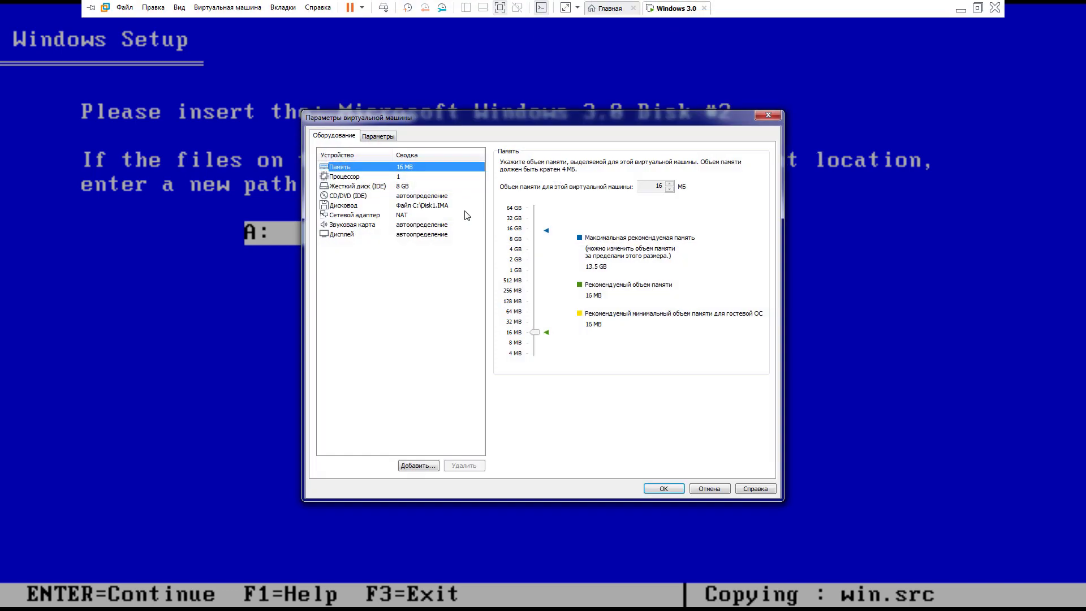
click(345, 205)
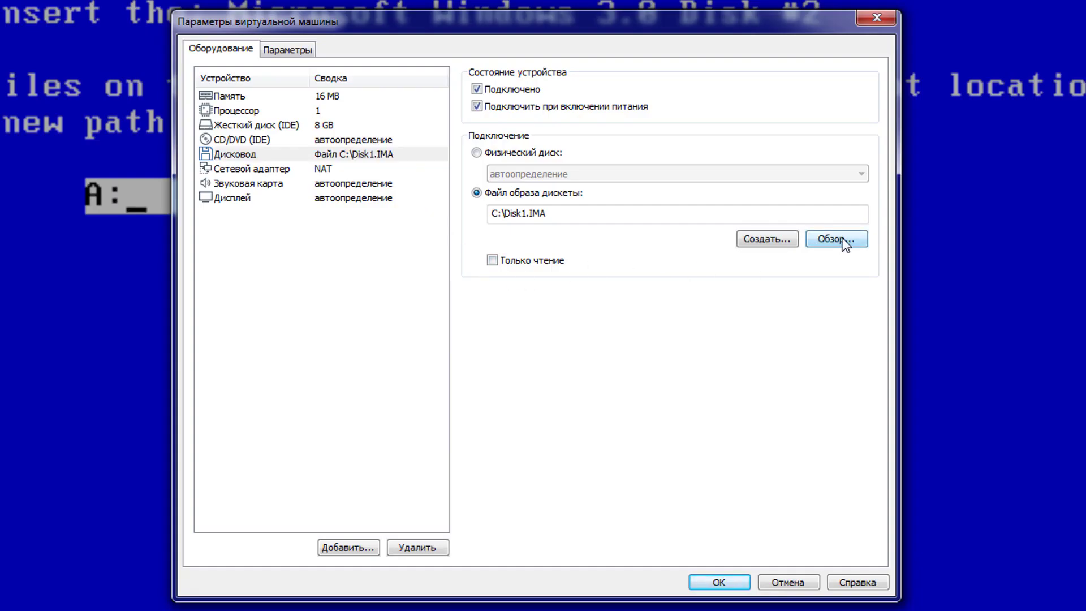
click(742, 261)
click(870, 439)
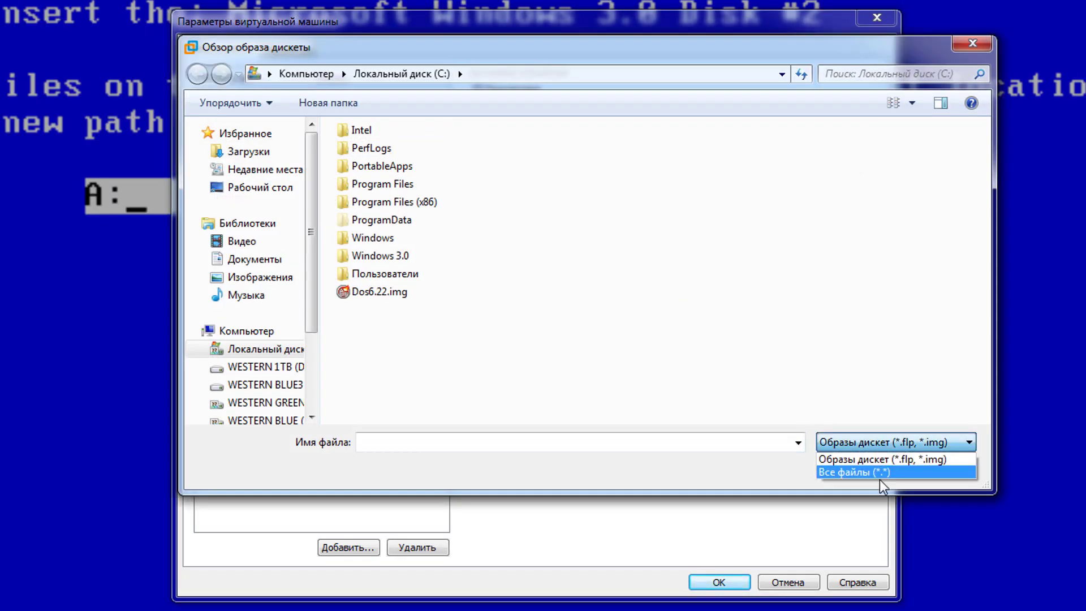
click(871, 472)
double_click(356, 310)
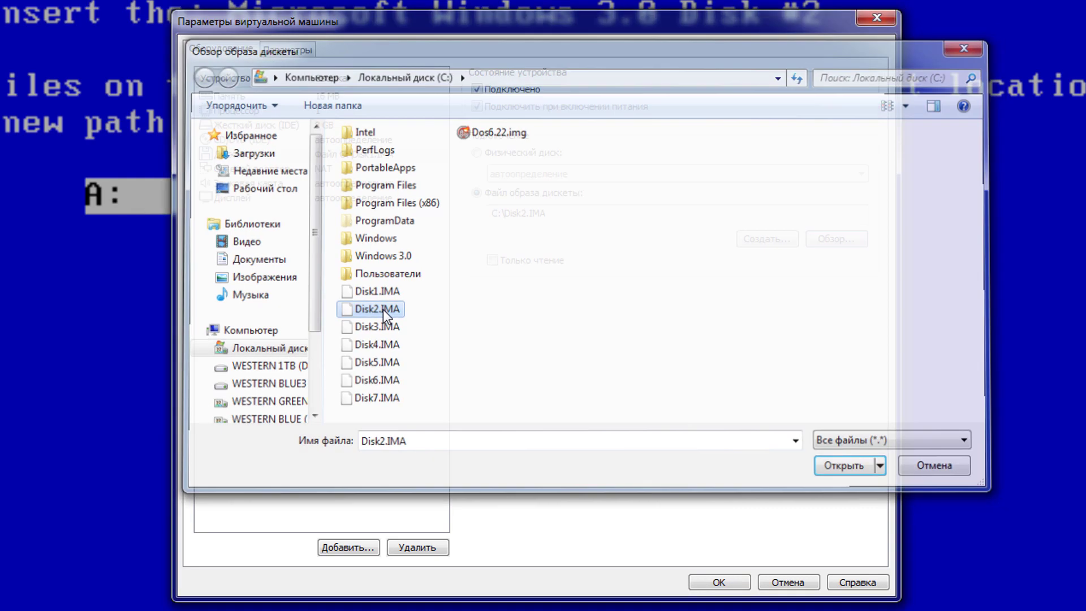
click(707, 583)
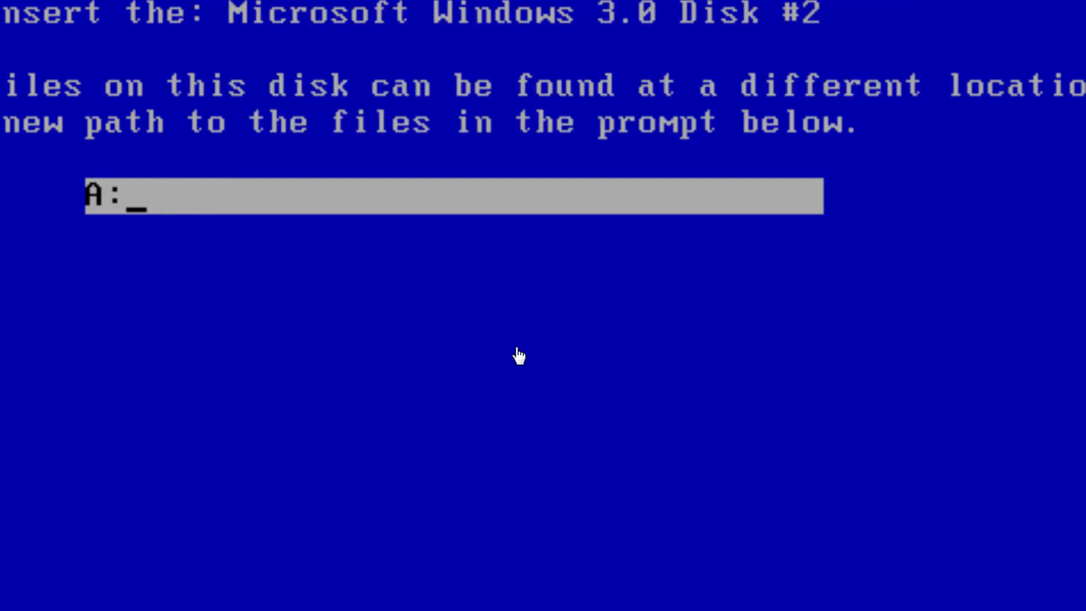
key(Return)
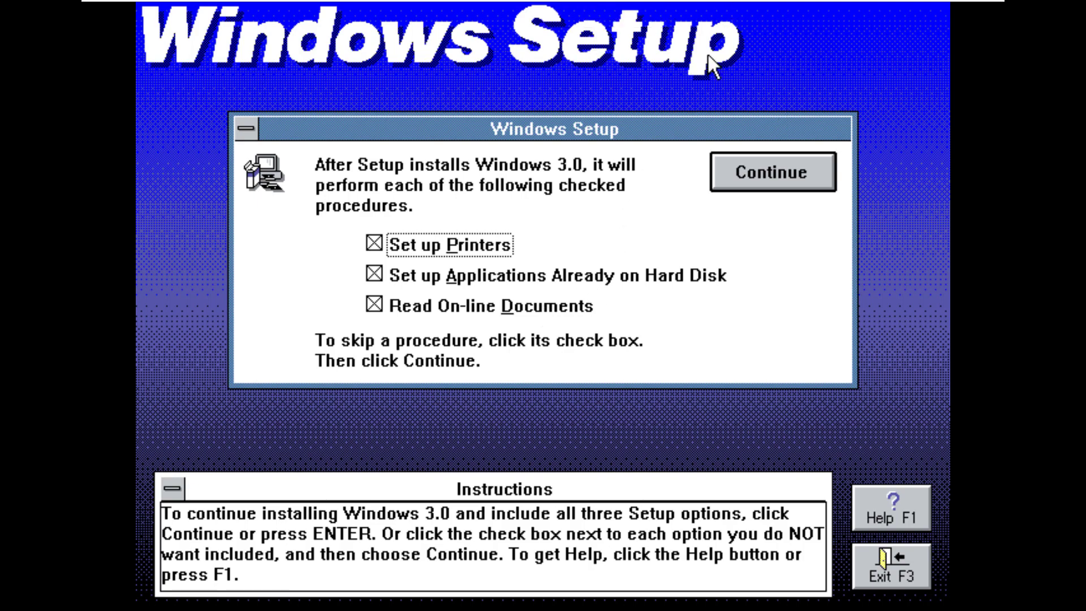
Step: Exclude Set up Printers from the procedures Setup will perform and move the dialog lower on the screen
drag(761, 128, 742, 180)
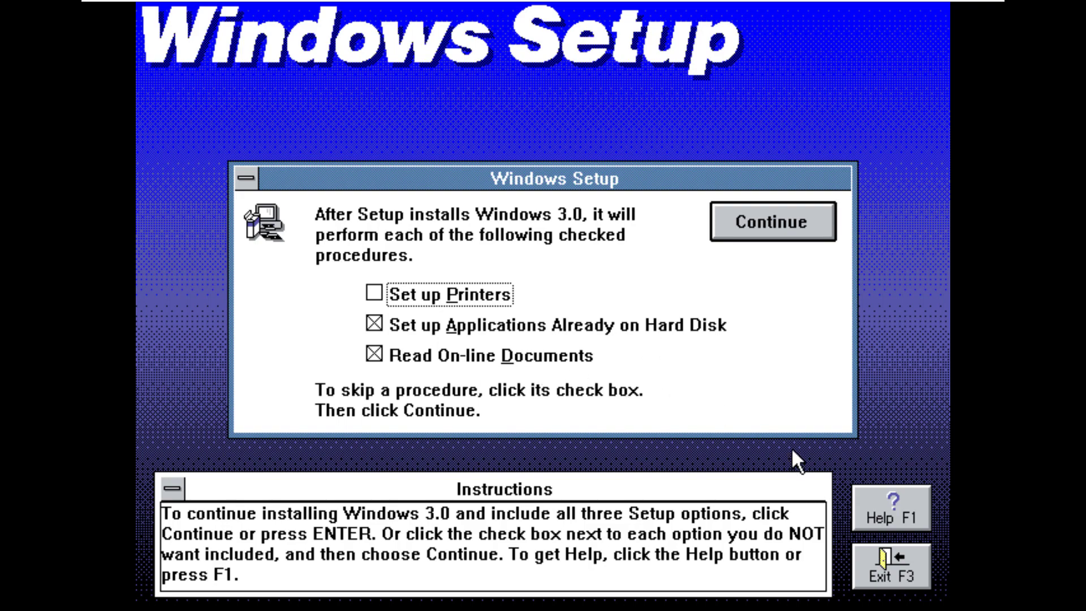
Step: Open Setup Help maximized and view the Closing Dialog Boxes topic with its Control-menu box definition
click(879, 511)
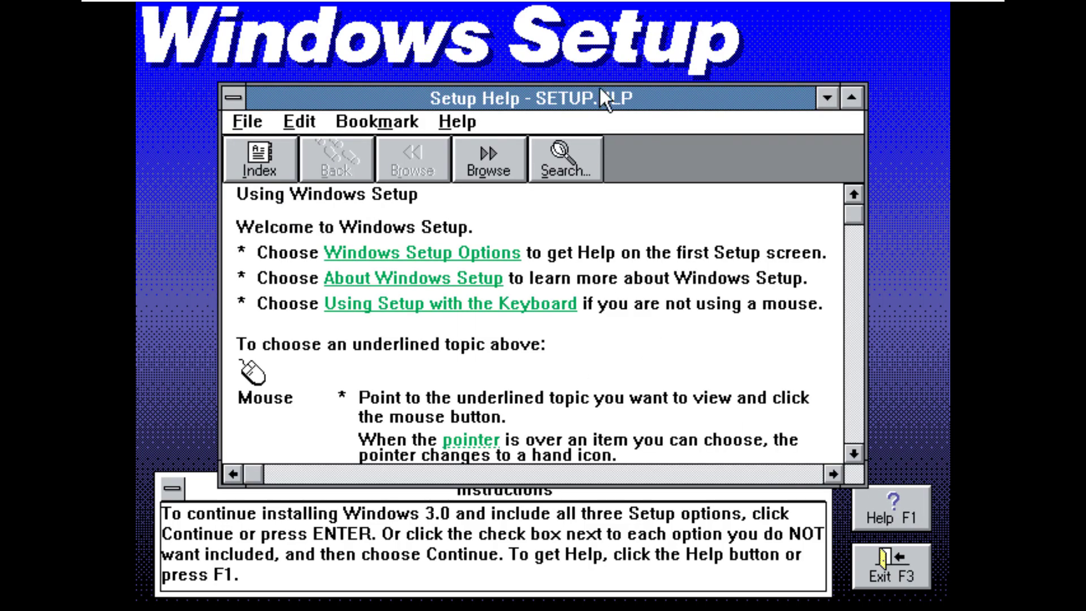
double_click(651, 91)
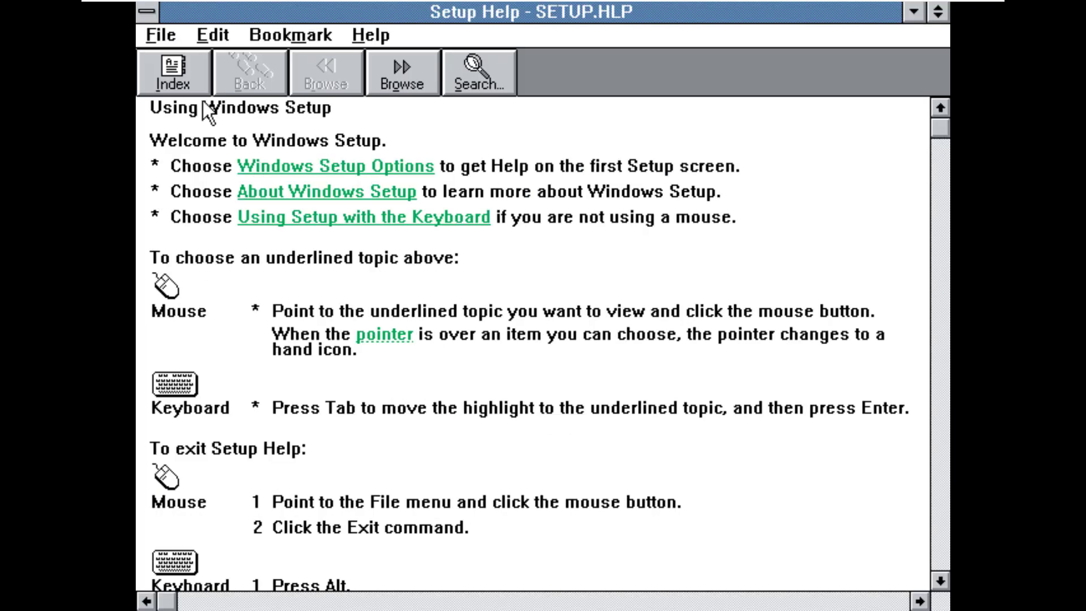
click(191, 83)
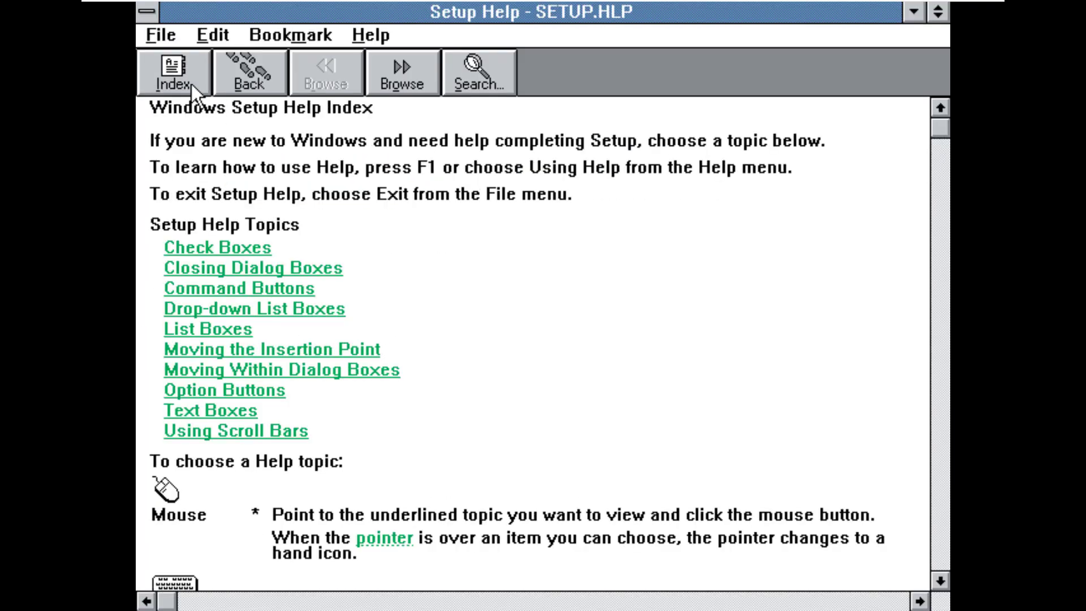
click(252, 267)
click(470, 255)
click(471, 256)
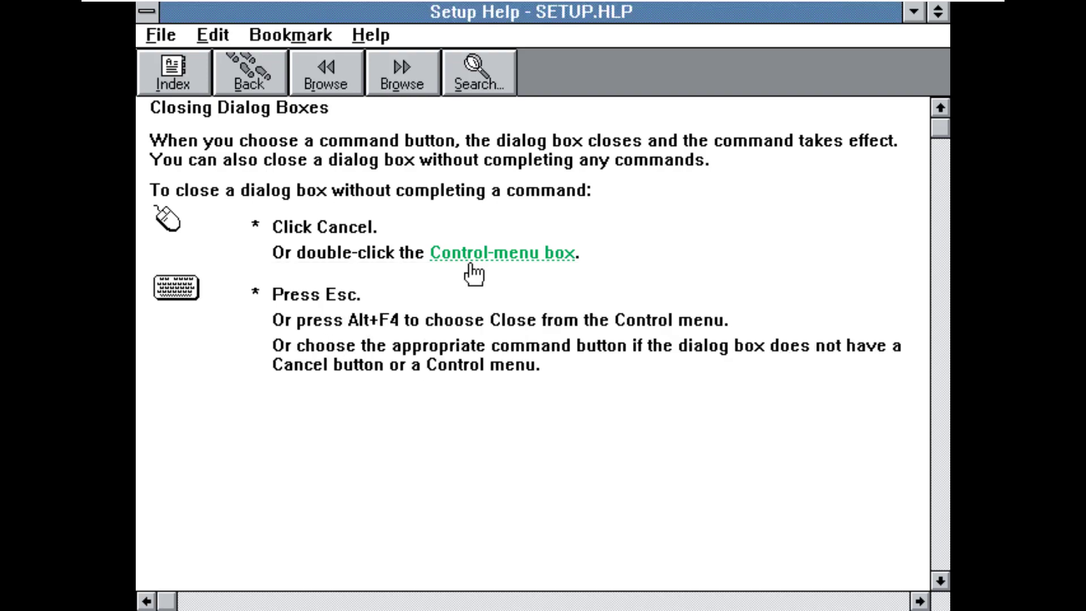
click(473, 255)
click(473, 255)
click(474, 255)
click(474, 255)
Step: Browse forward through the Setup Help topics to Moving the Insertion Point and back to the index
click(283, 70)
click(389, 82)
click(389, 81)
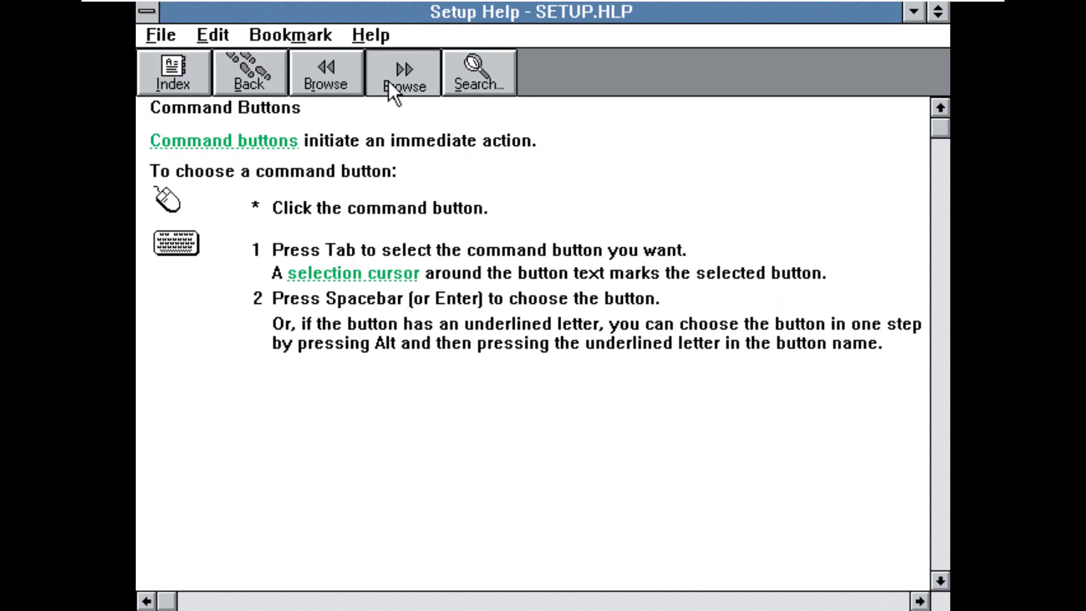
click(389, 81)
click(389, 82)
click(389, 81)
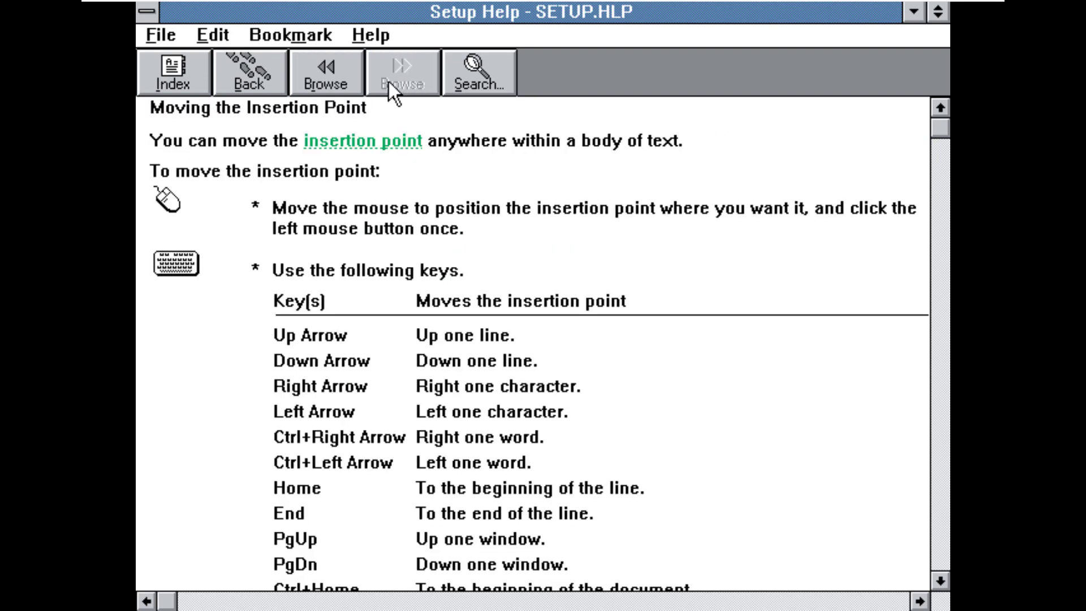
click(343, 82)
click(343, 81)
click(343, 82)
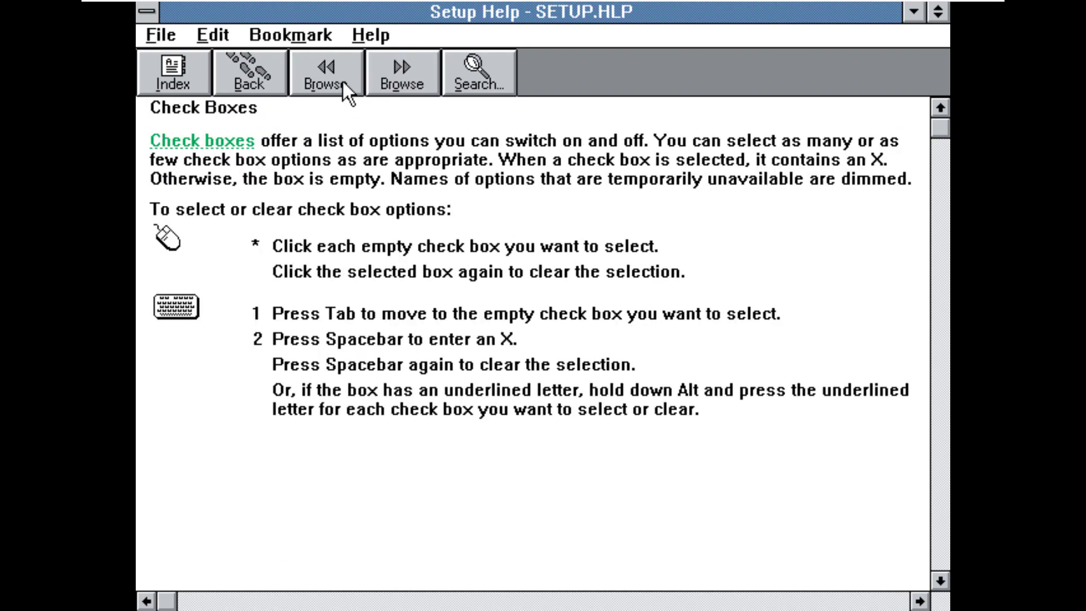
click(343, 81)
click(343, 82)
Step: Look at the AUTOEXEC.BAT keyword in the Help search, cancel the search and exit Setup Help
click(478, 73)
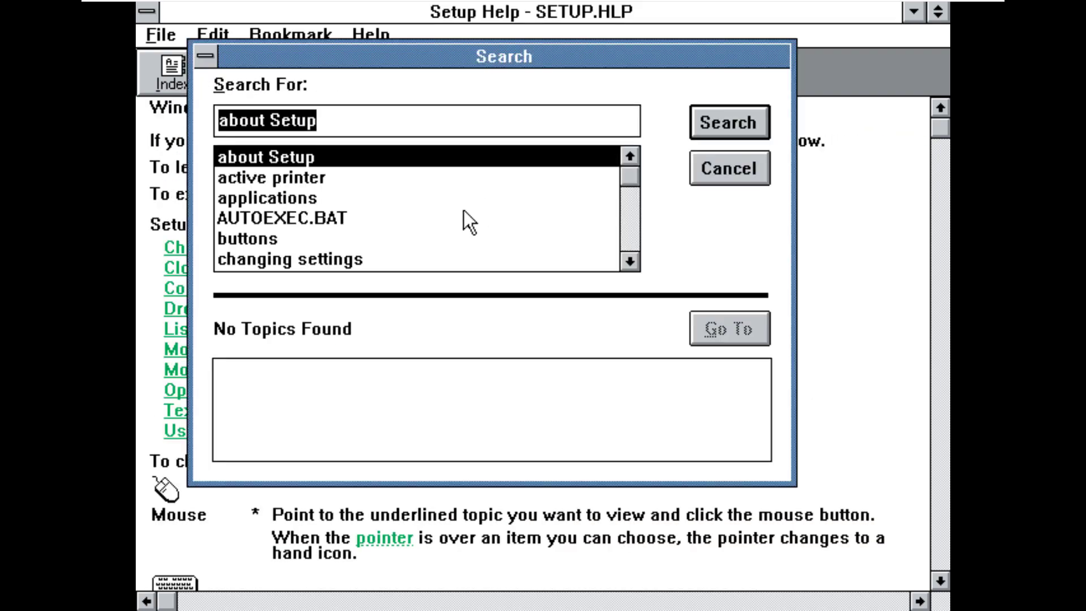
click(394, 217)
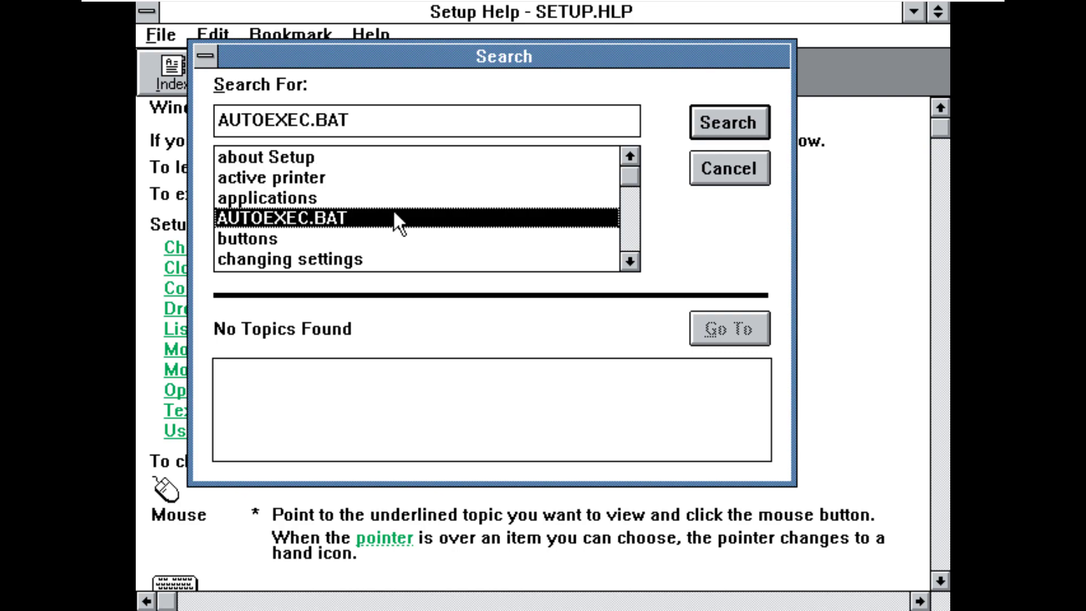
click(761, 166)
click(161, 36)
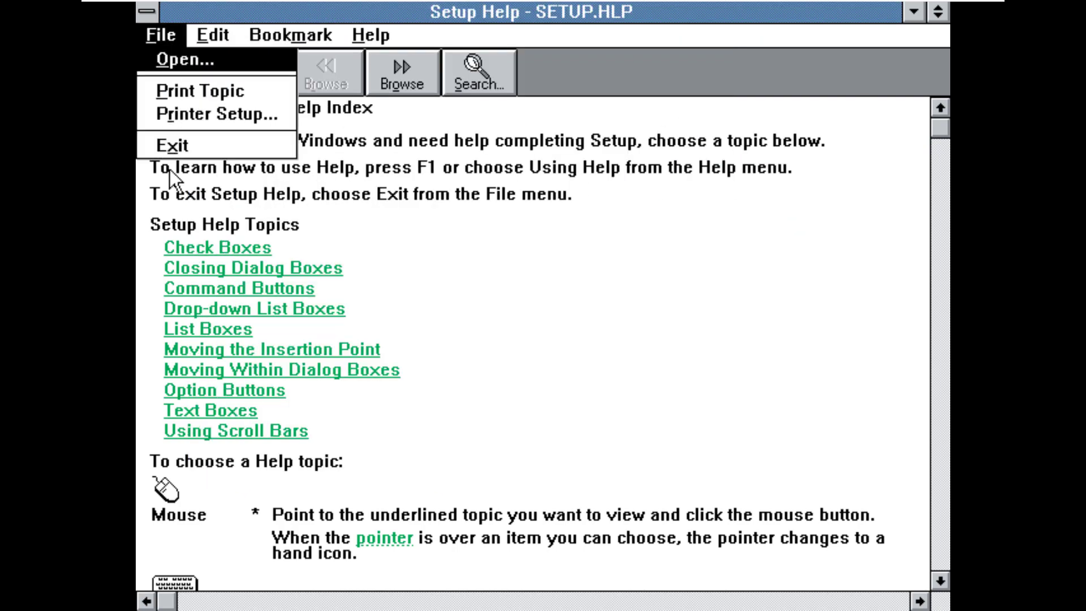
click(171, 145)
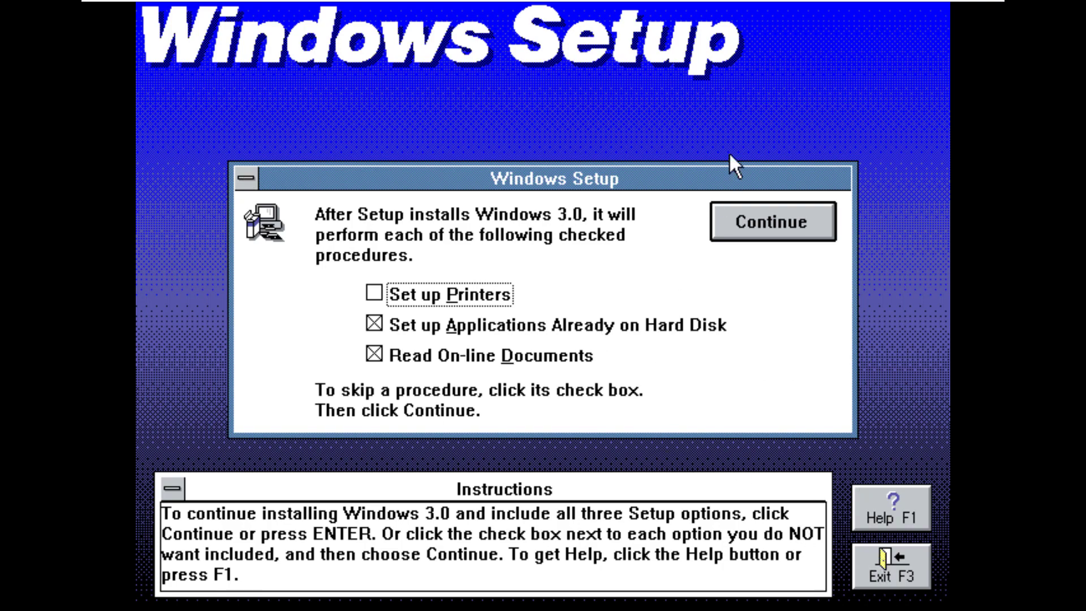
Step: Continue the installation and supply disk #3 by loading C:\Disk3.IMA as the virtual machine's floppy image
click(758, 219)
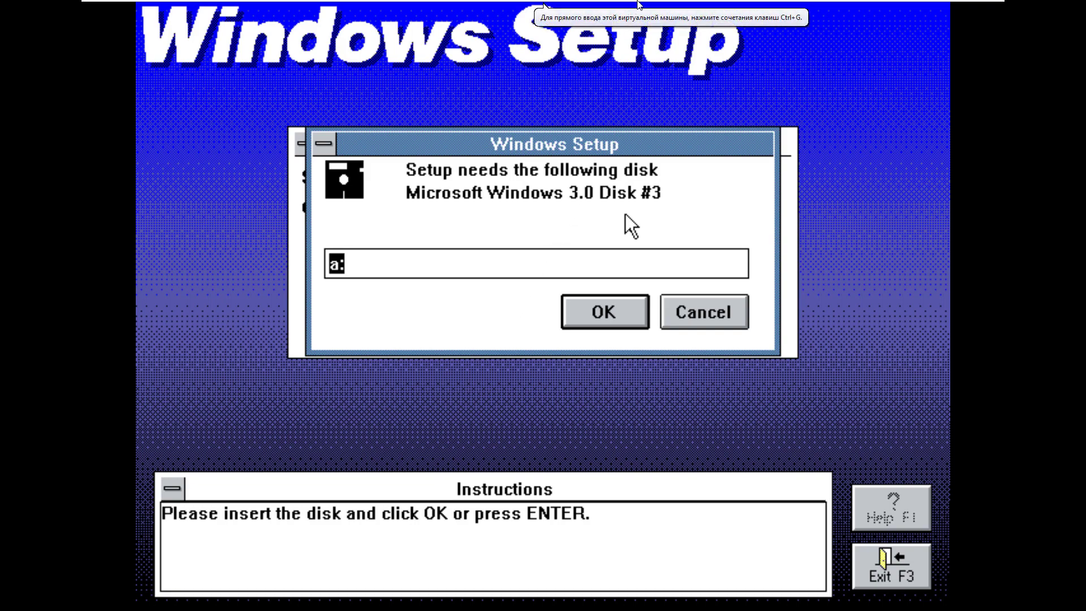
mouse_move(638, 4)
right_click(678, 7)
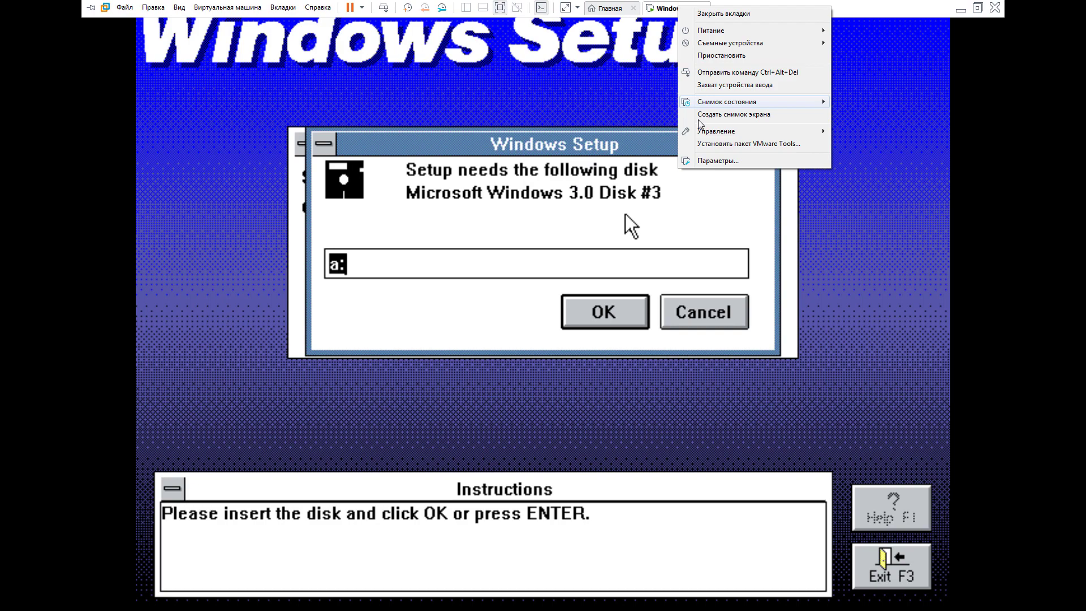
click(718, 161)
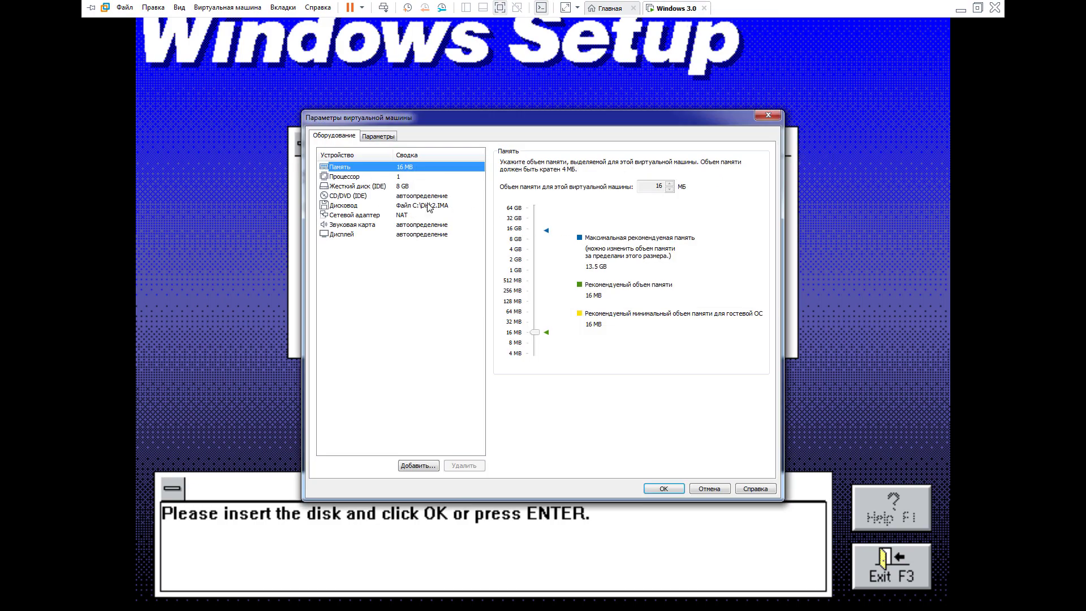
click(399, 205)
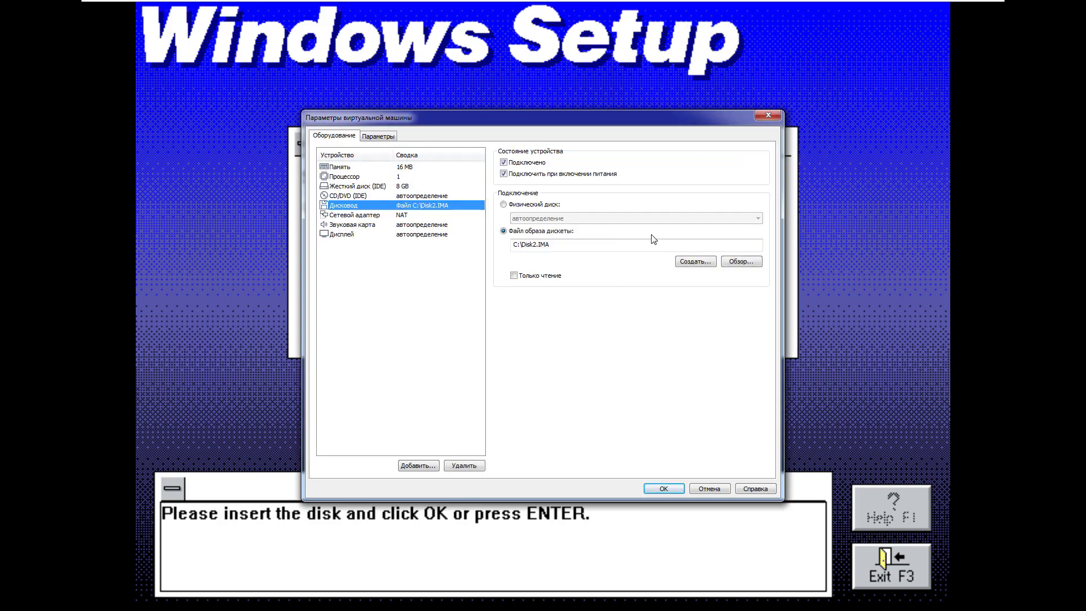
click(741, 260)
click(746, 396)
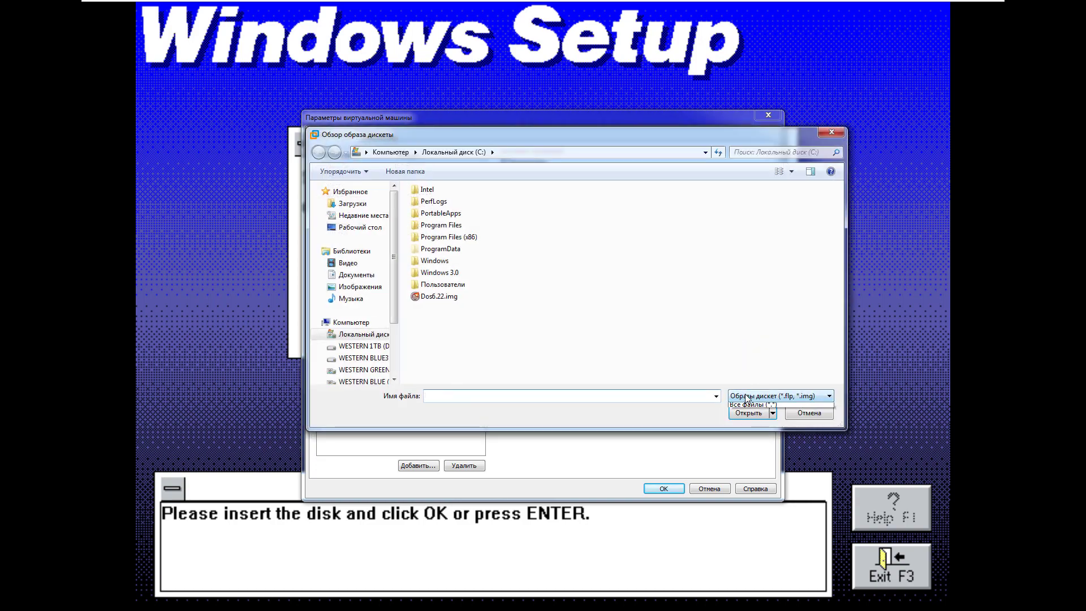
click(749, 404)
click(436, 321)
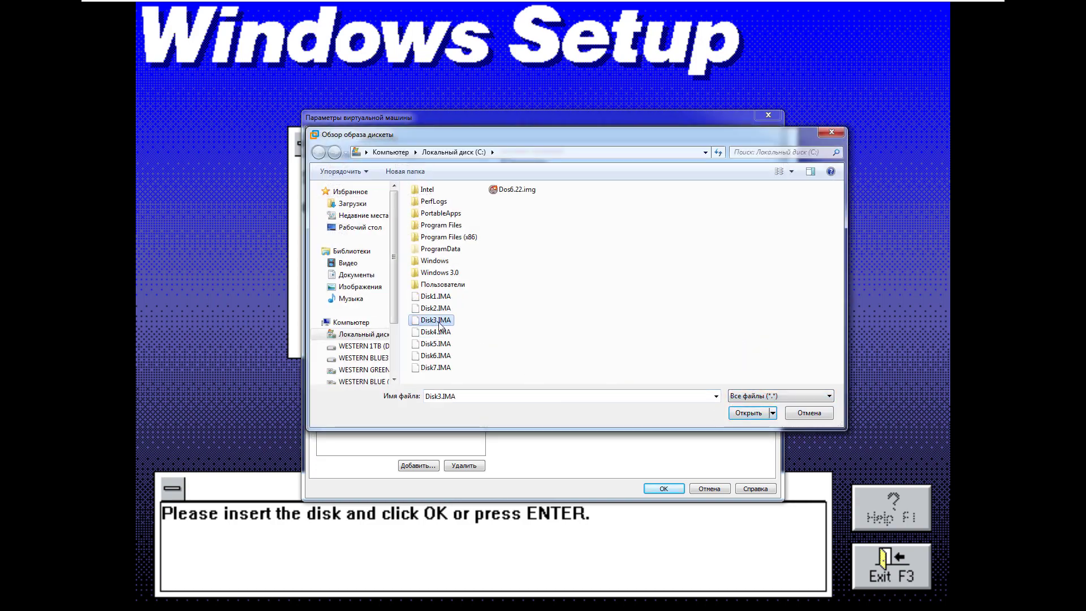
double_click(439, 327)
click(666, 490)
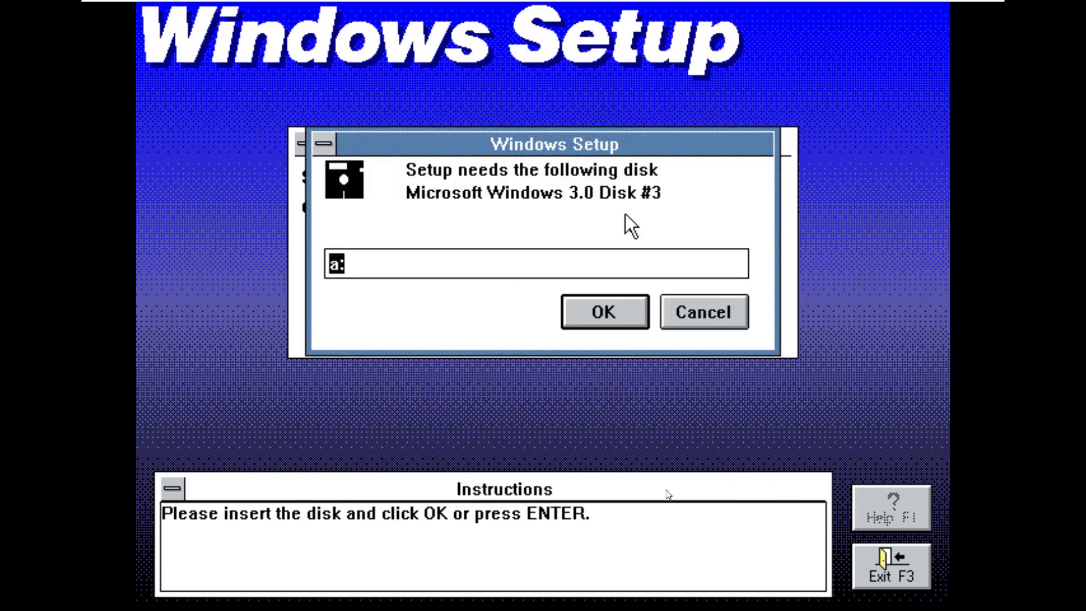
click(607, 328)
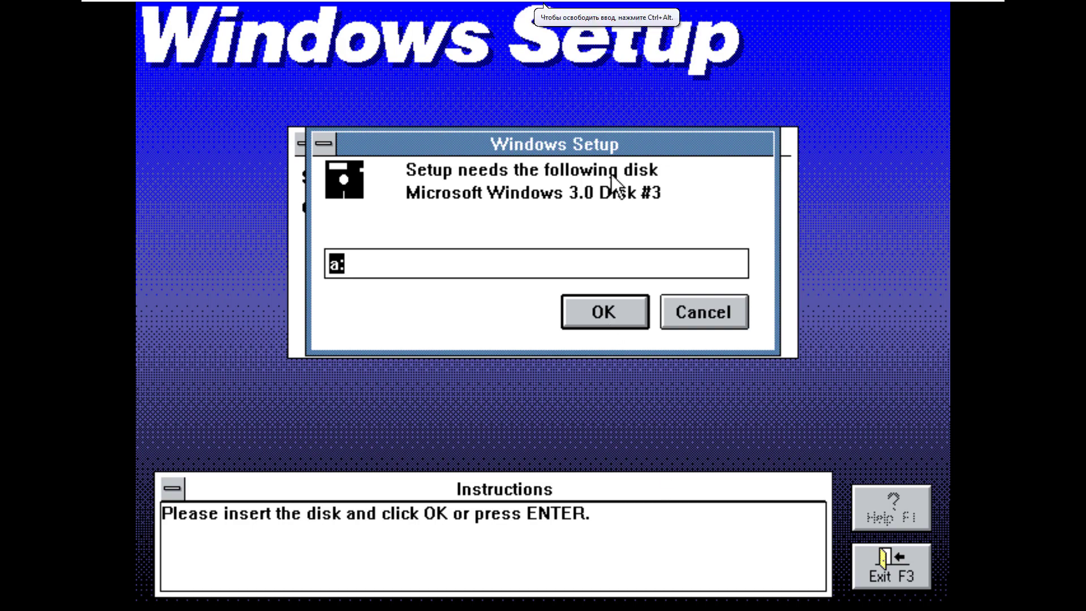
key(Return)
Step: Load C:\Disk4.IMA as the virtual machine's floppy image for the disk #4 request
key(ctrl+alt)
mouse_move(795, 3)
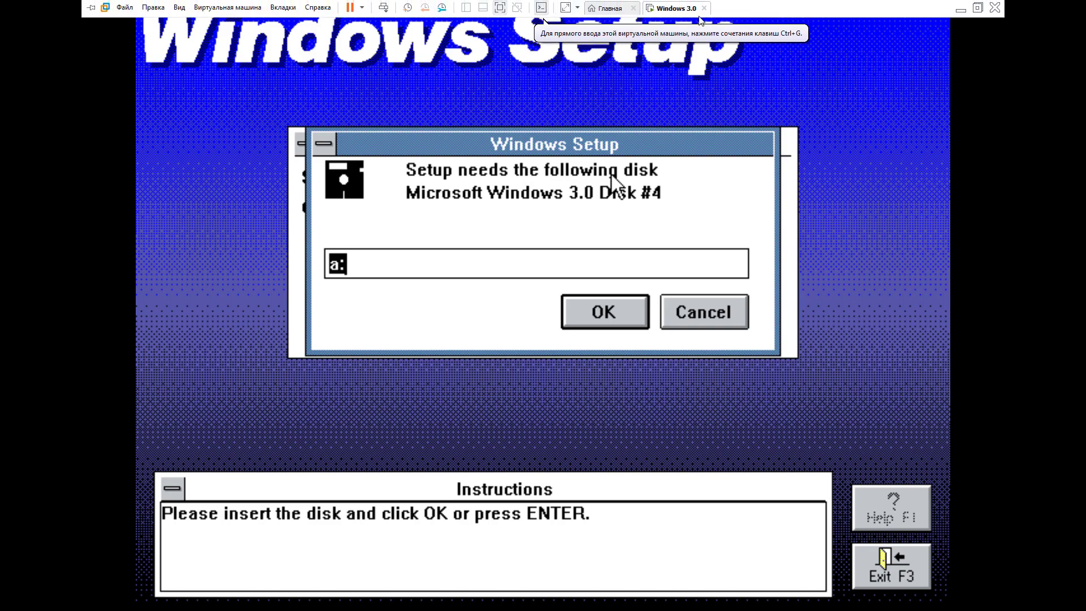
right_click(690, 8)
click(730, 163)
click(343, 205)
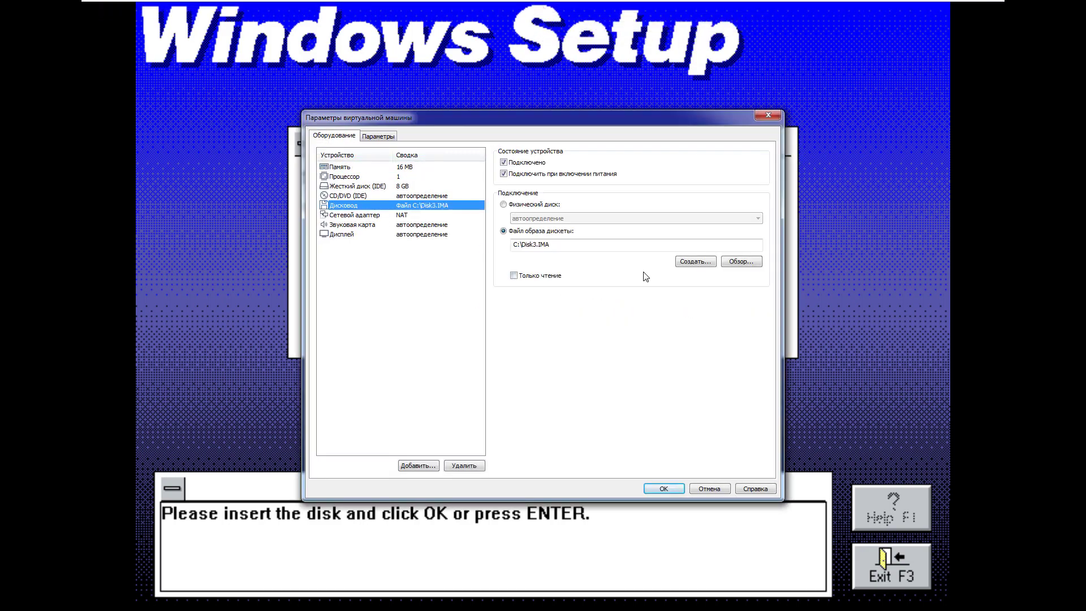
click(747, 261)
click(796, 400)
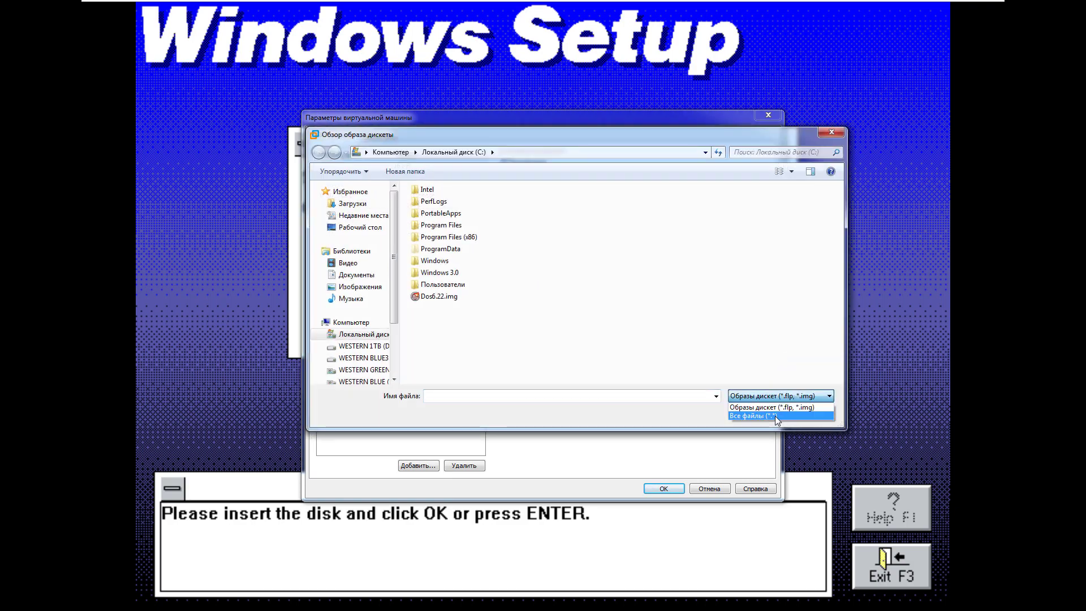
click(775, 416)
click(435, 332)
double_click(425, 333)
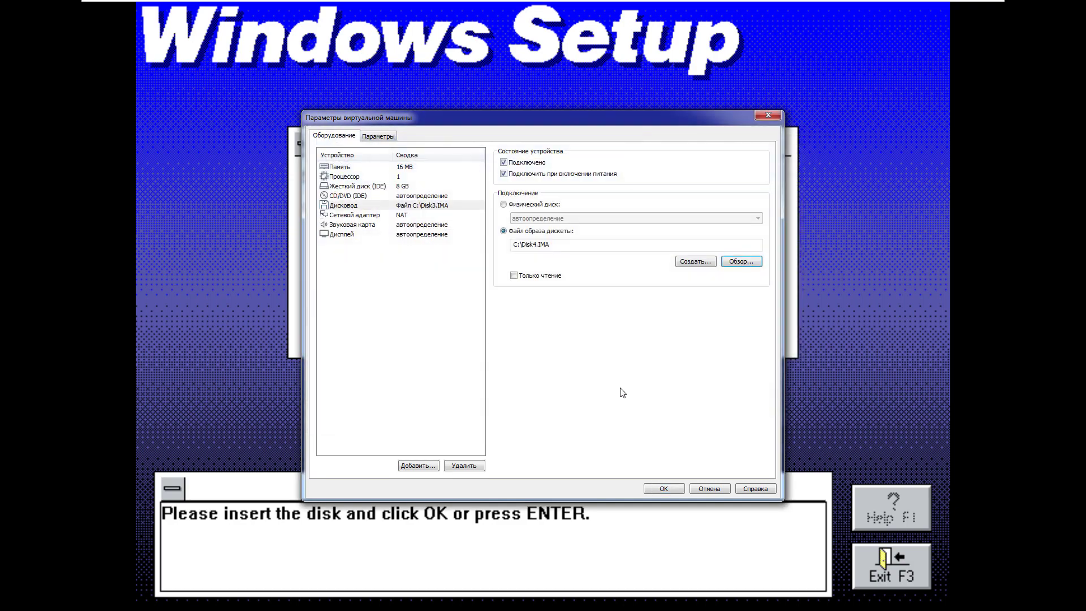
click(664, 489)
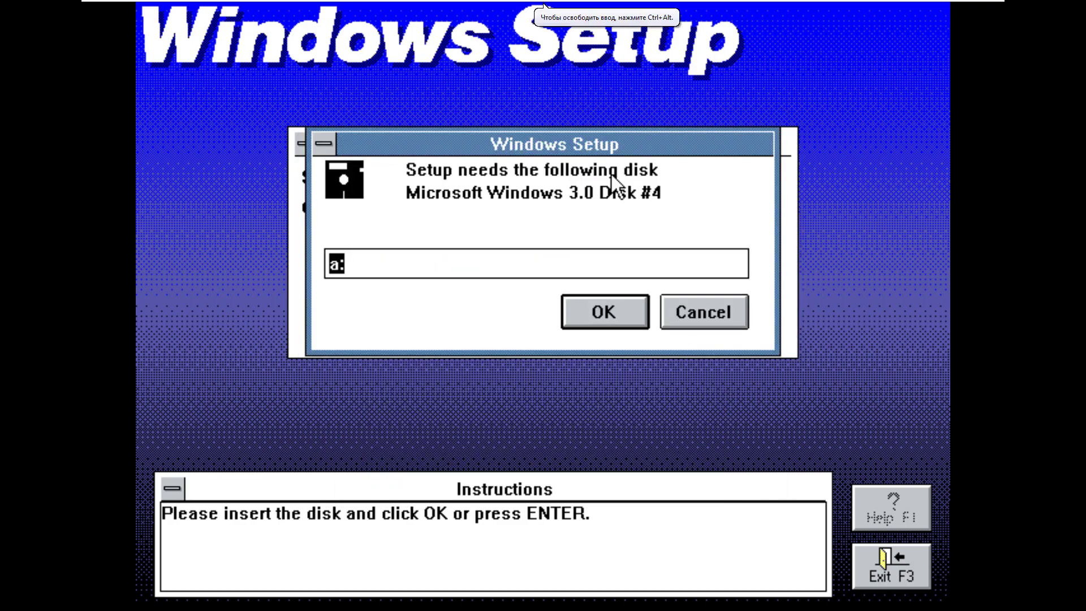
Step: Continue past disk #4, load C:\Disk5.IMA as the virtual machine's floppy image and continue Setup with disk #5
key(Return)
key(ctrl+alt)
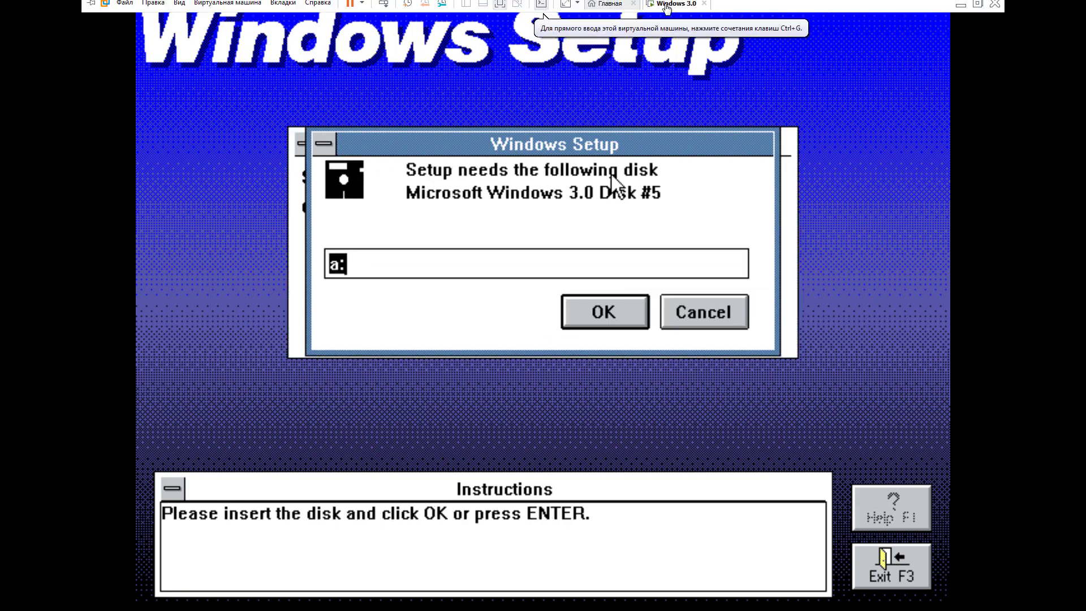
right_click(669, 13)
click(702, 164)
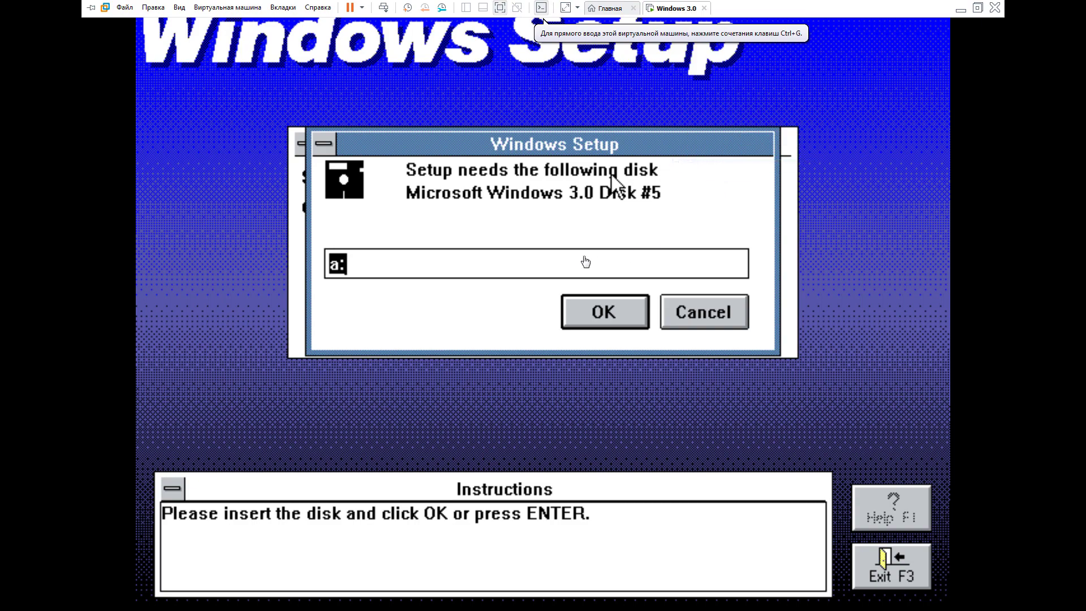
click(362, 206)
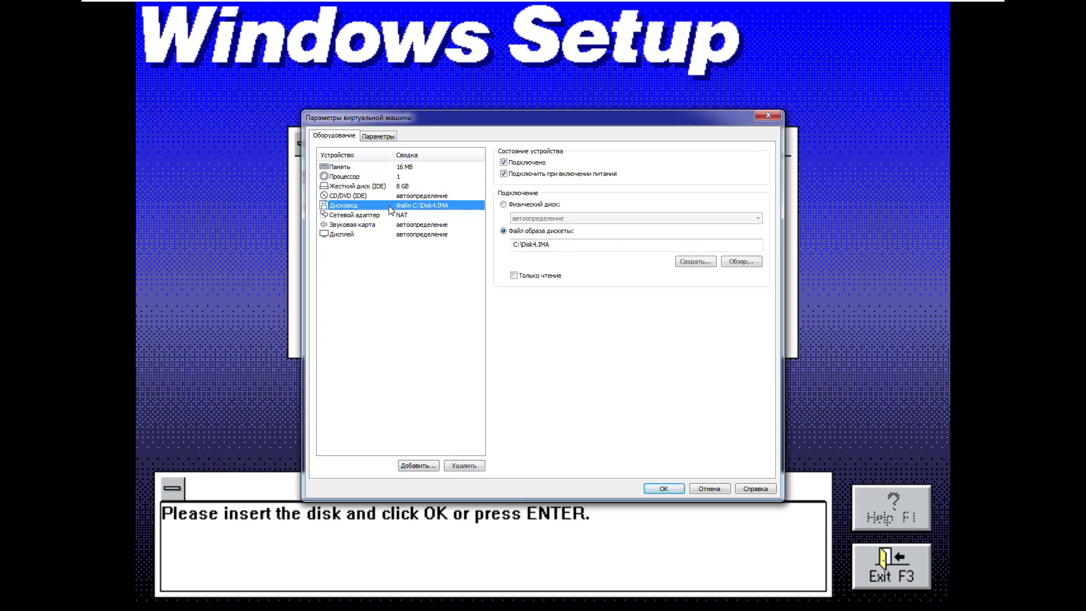
click(741, 264)
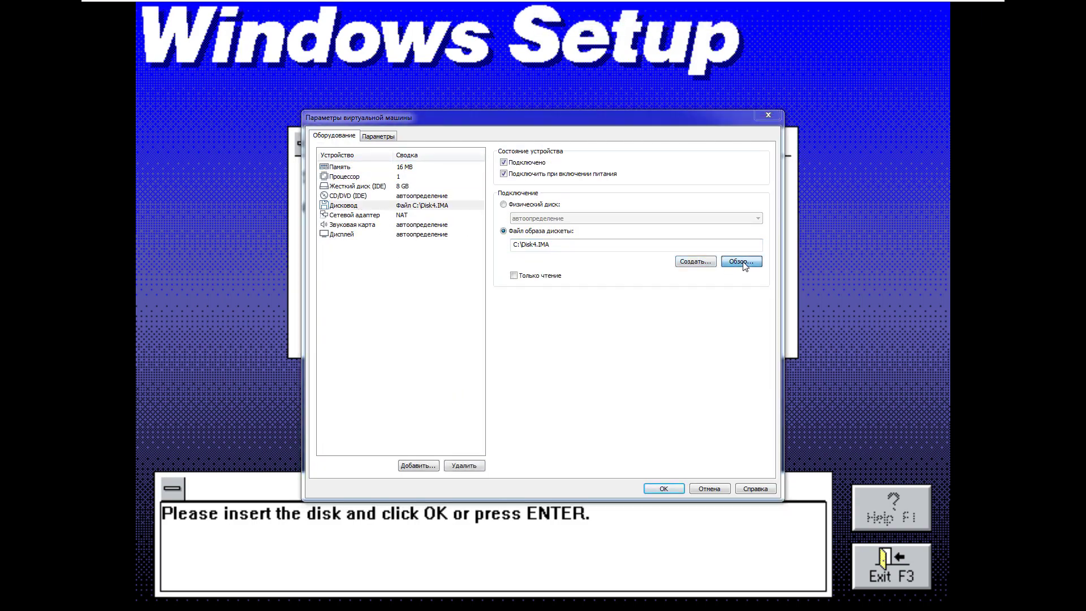
click(780, 396)
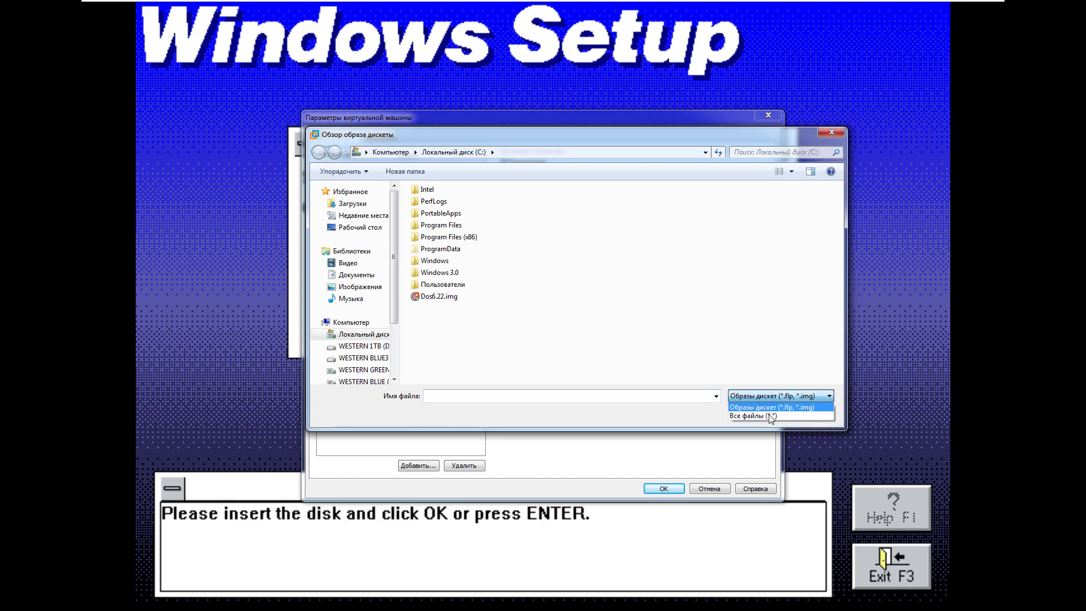
click(752, 420)
double_click(437, 343)
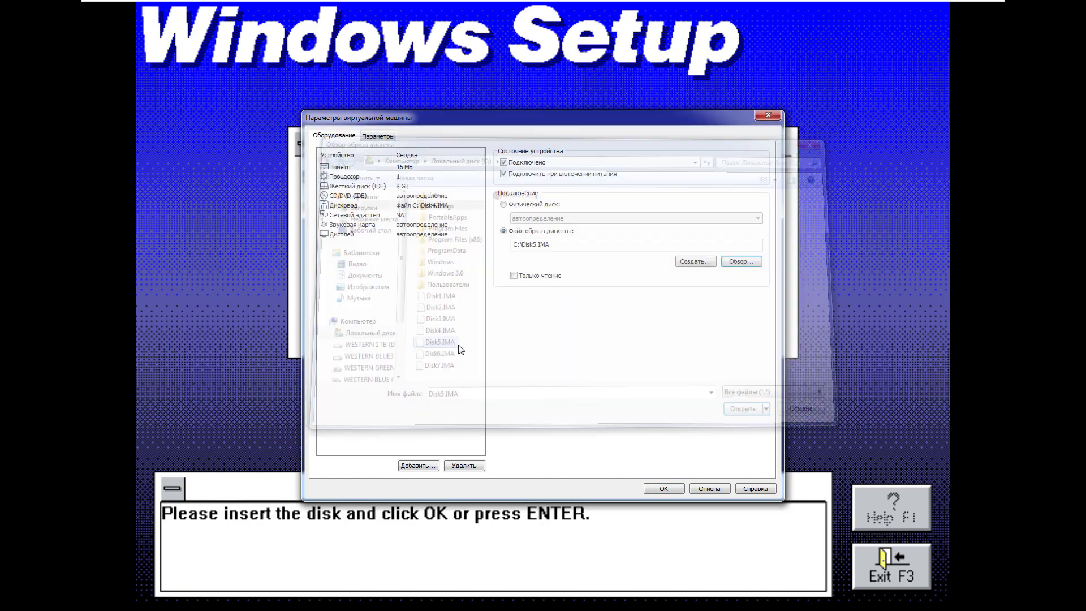
click(671, 481)
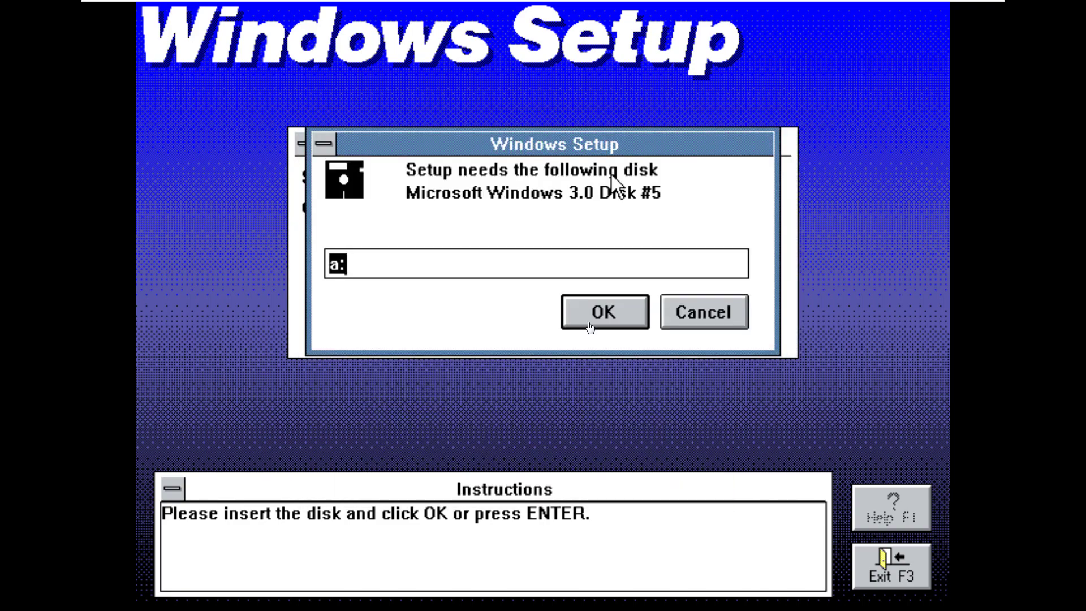
key(Return)
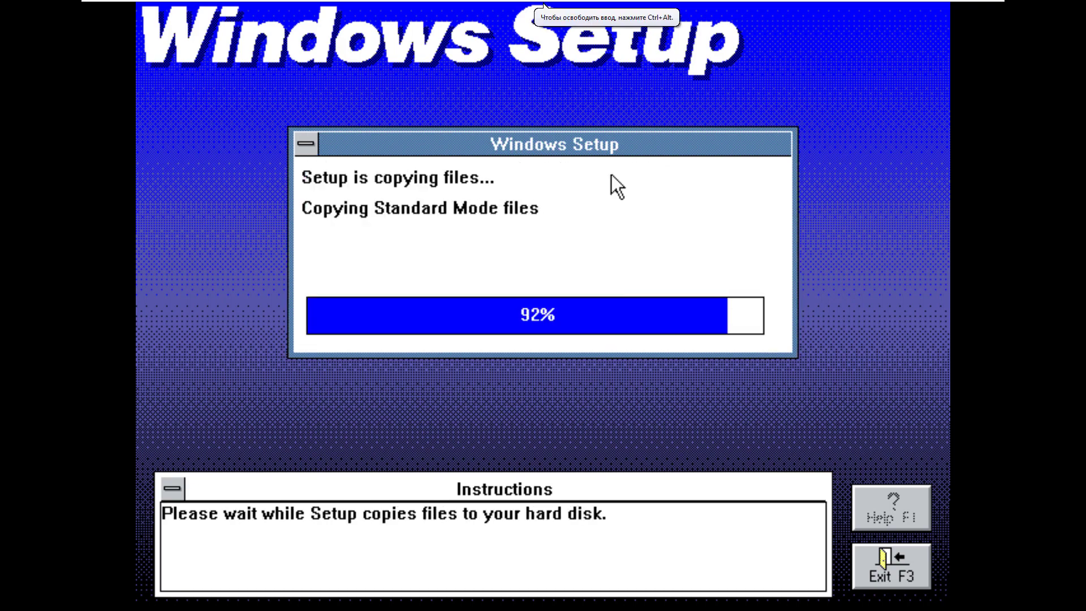
Step: Load C:\Disk6.IMA as the virtual machine's floppy image and continue Setup with disk #6
key(ctrl+alt)
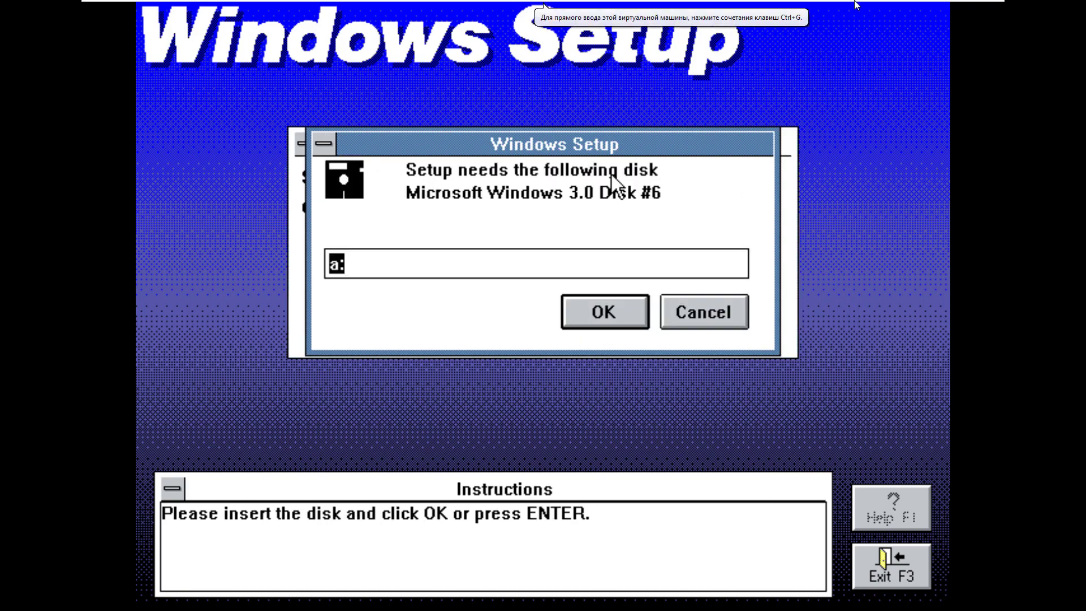
right_click(679, 8)
click(703, 162)
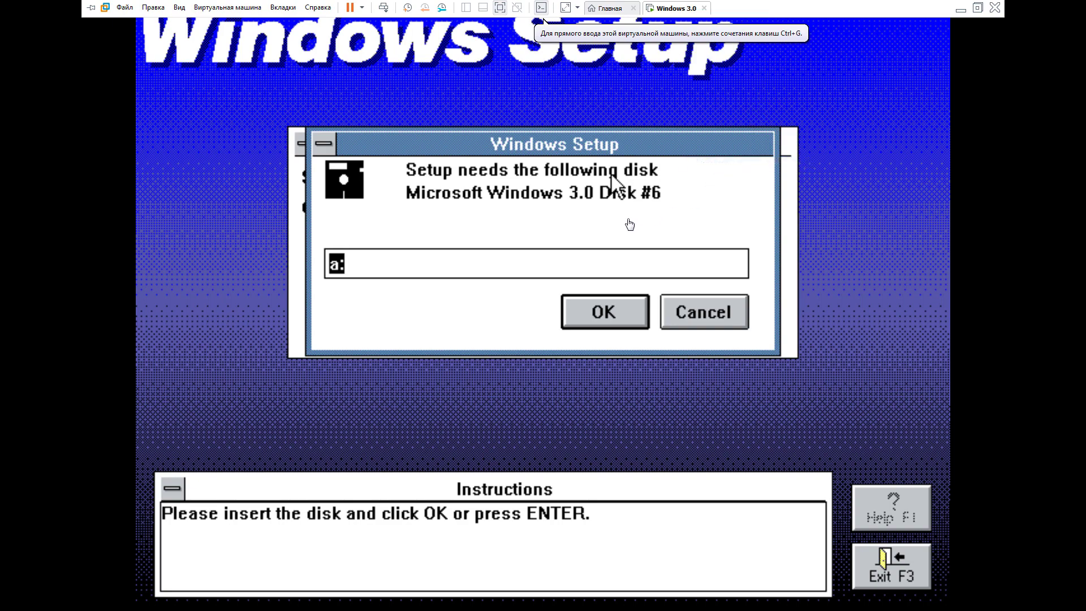
click(362, 206)
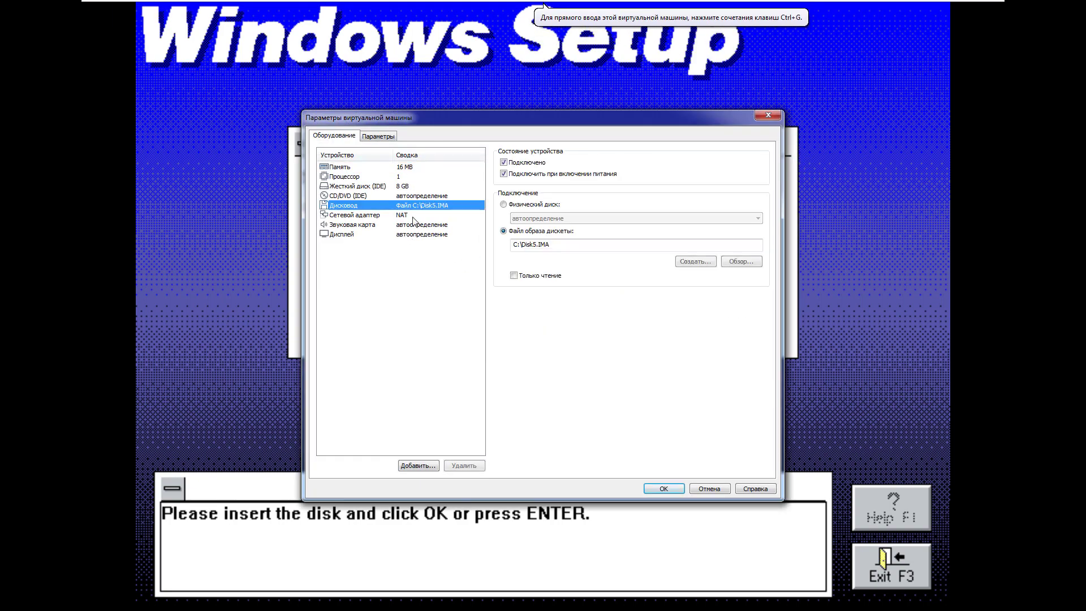
click(702, 261)
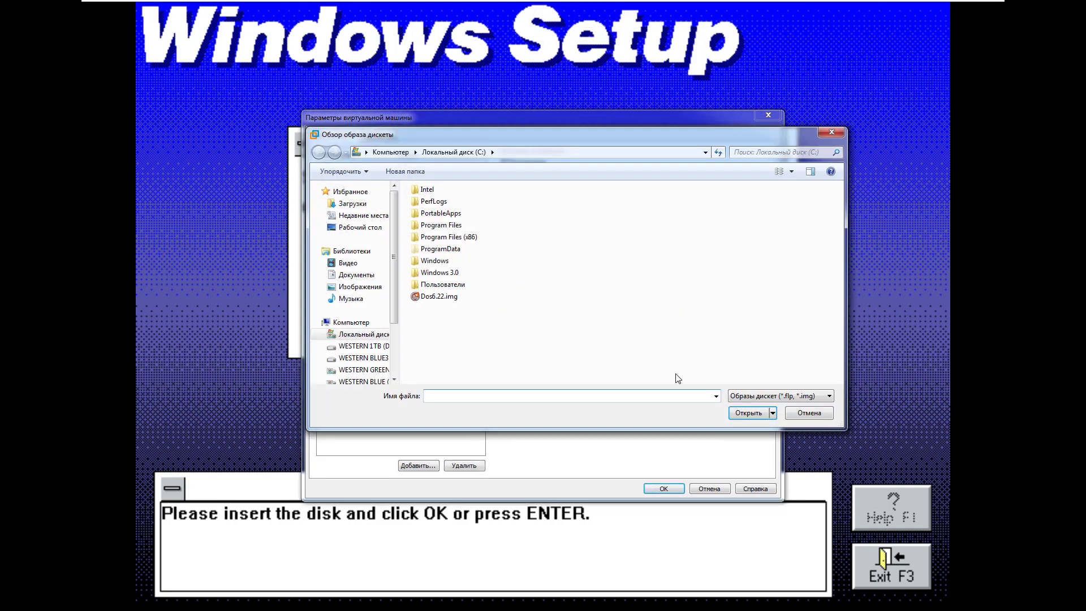
click(742, 396)
click(752, 415)
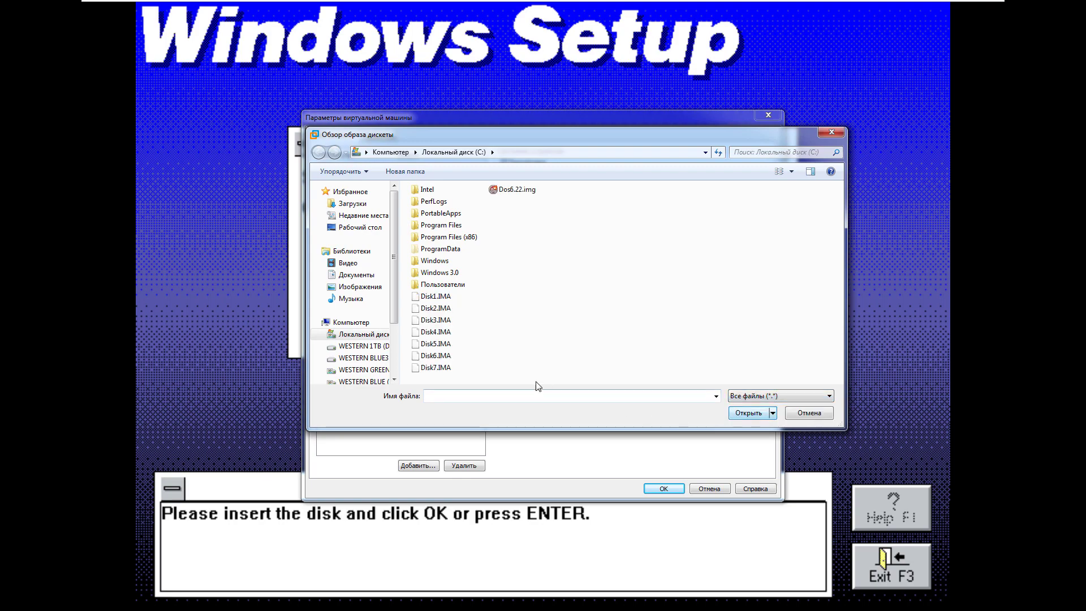
double_click(436, 356)
click(663, 487)
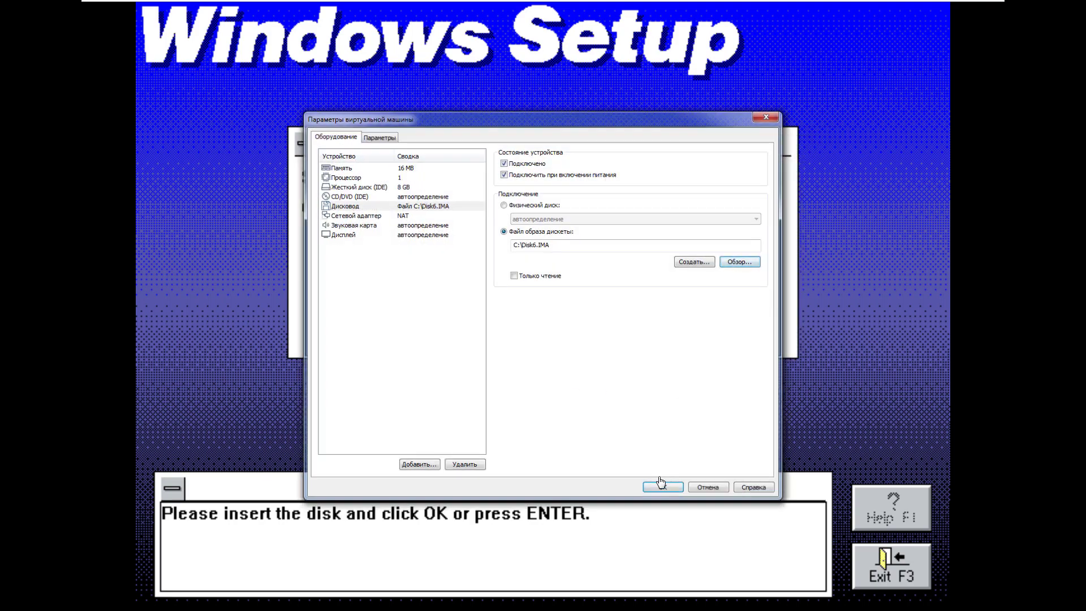
click(577, 275)
key(Return)
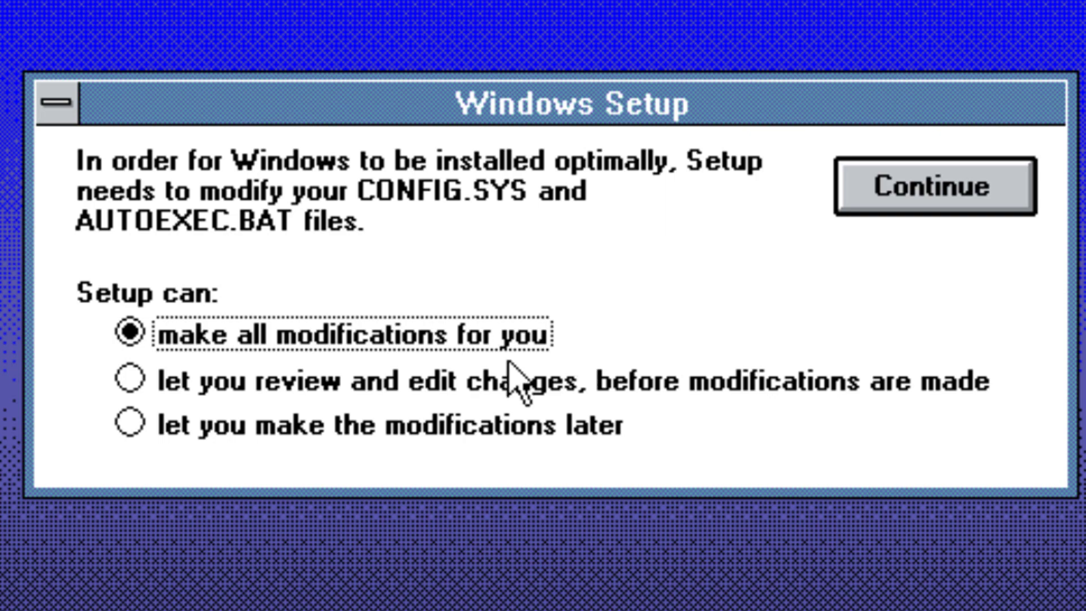
Step: Choose to make the CONFIG.SYS and AUTOEXEC.BAT modifications later and save Setup's changes as config.win and autoexec.win
click(224, 437)
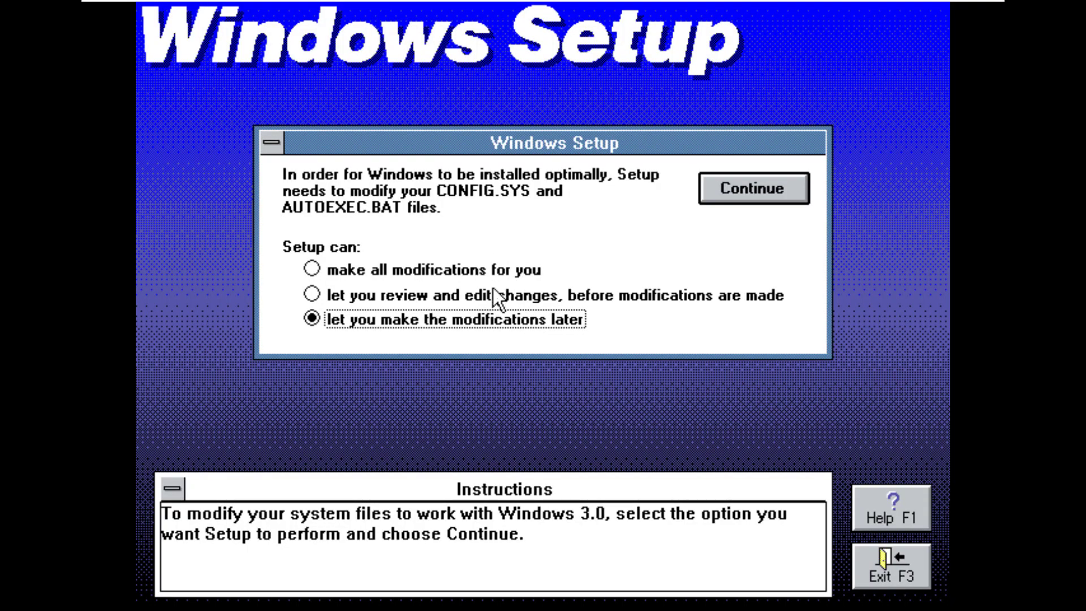
click(776, 174)
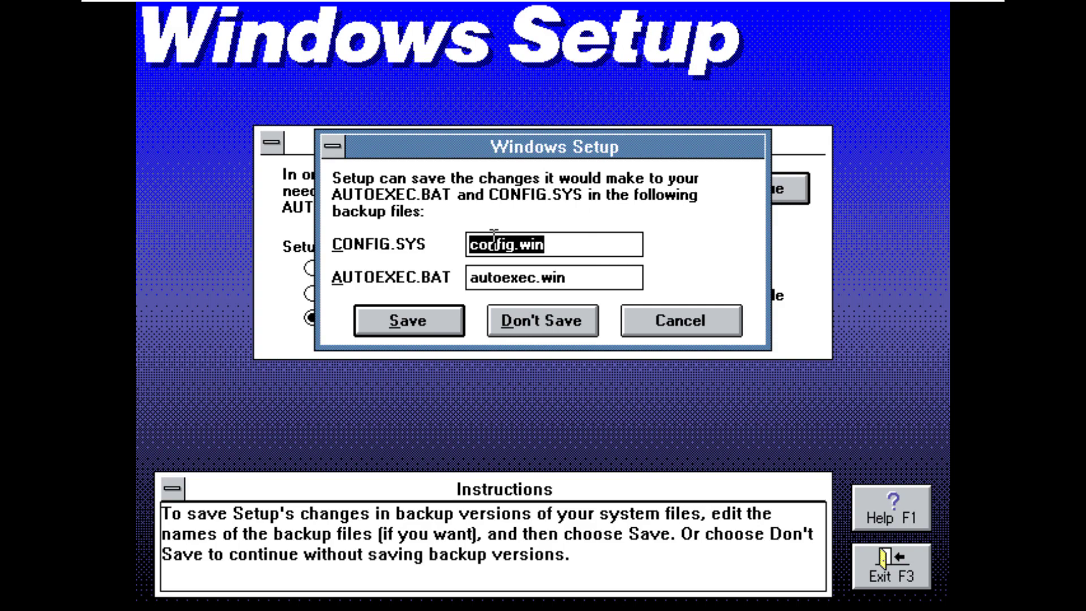
click(556, 277)
click(378, 324)
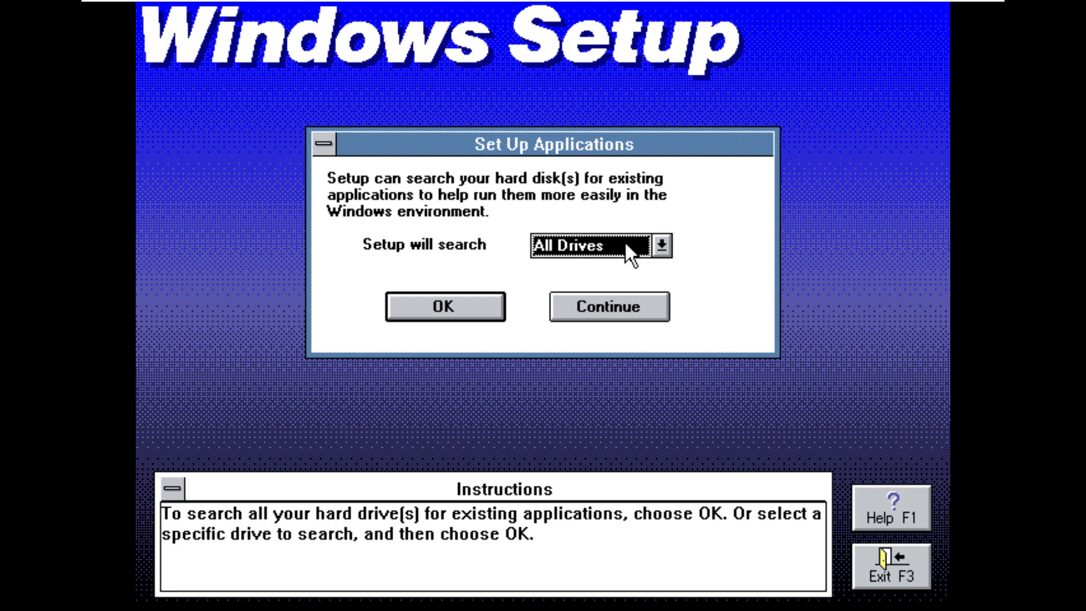
Step: Search all drives for existing applications and finish Set Up Applications without adding any
click(436, 310)
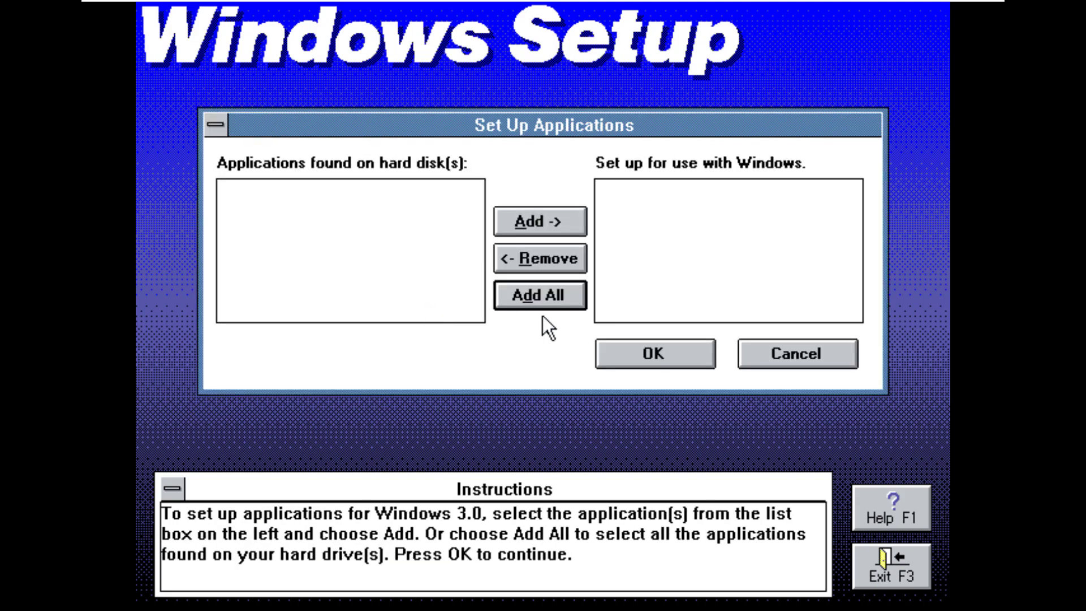
click(655, 346)
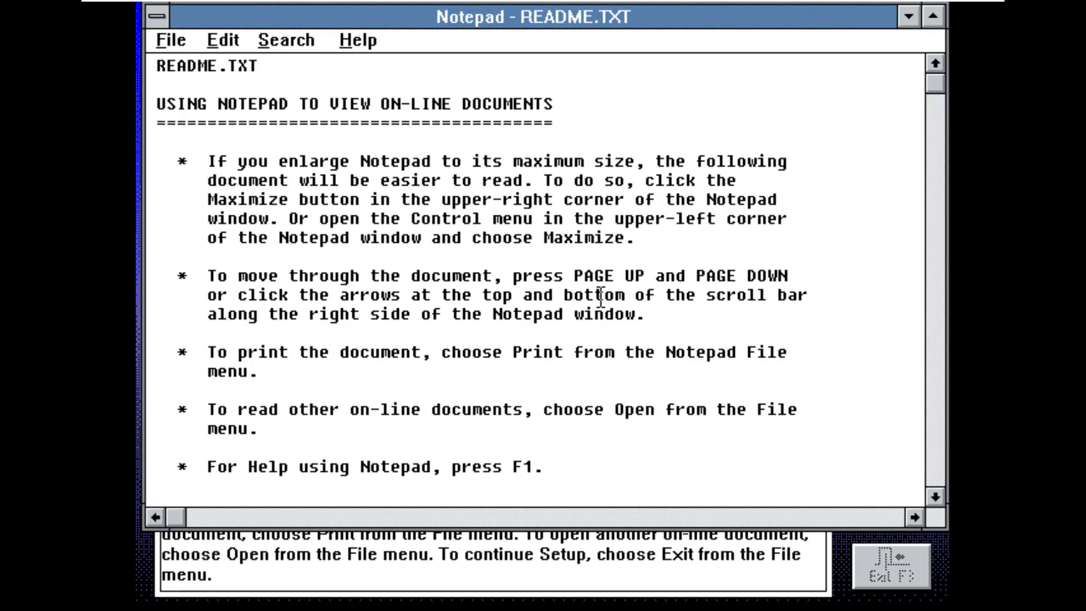
Step: Insert random test characters at several places in the README.TXT text
click(451, 204)
text(kjkkhk)
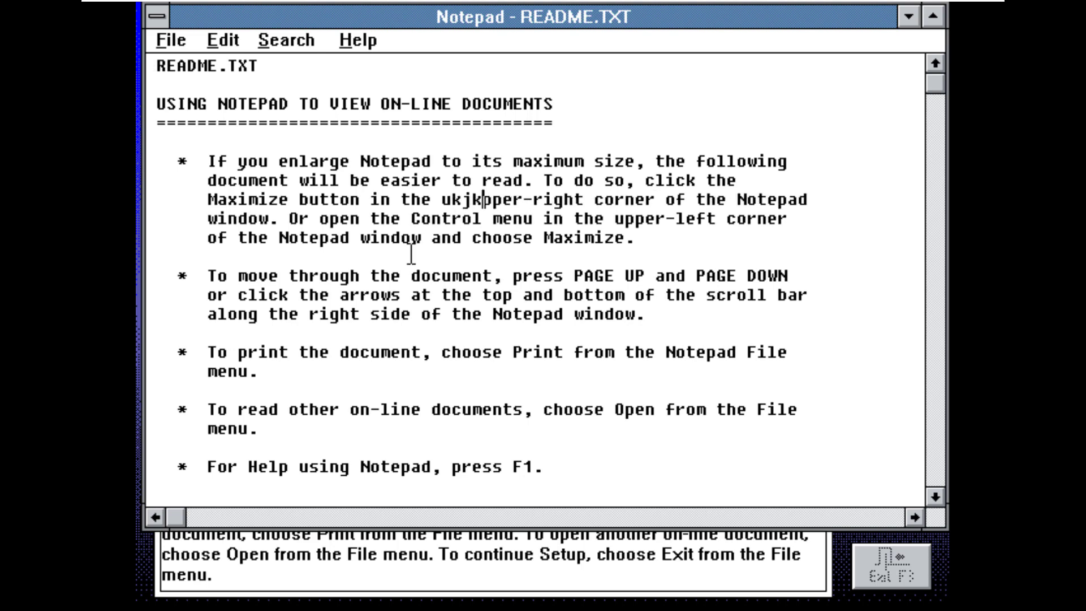
key(Return)
text('kljl;jl)
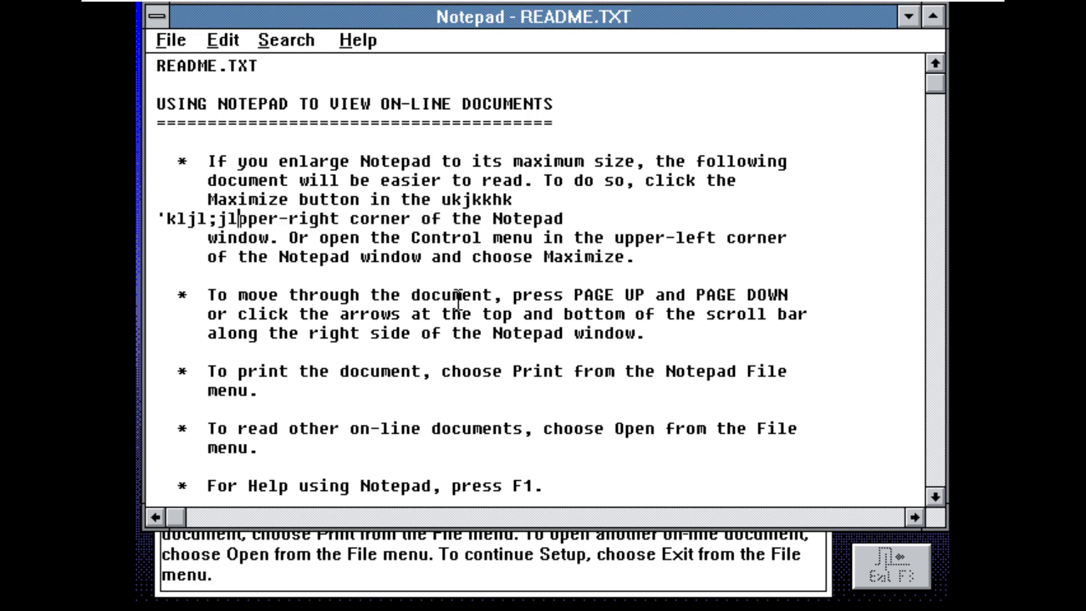
click(463, 333)
text(kljlkl)
click(513, 374)
text(l)
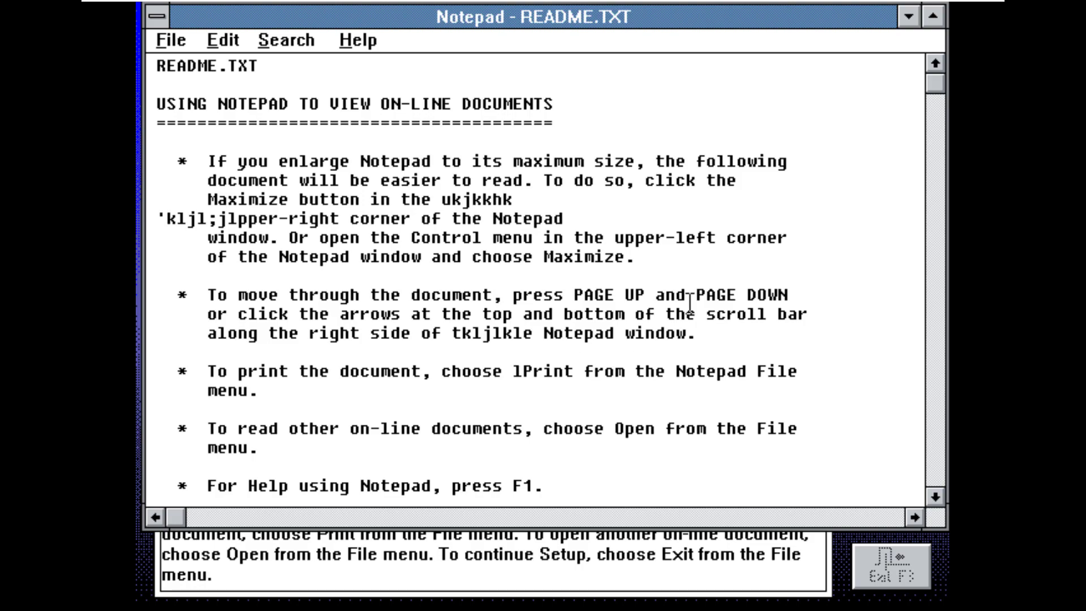
Step: Skim to the end of README.TXT, close it without saving the changes and restart Windows to finish Setup
drag(936, 89, 931, 458)
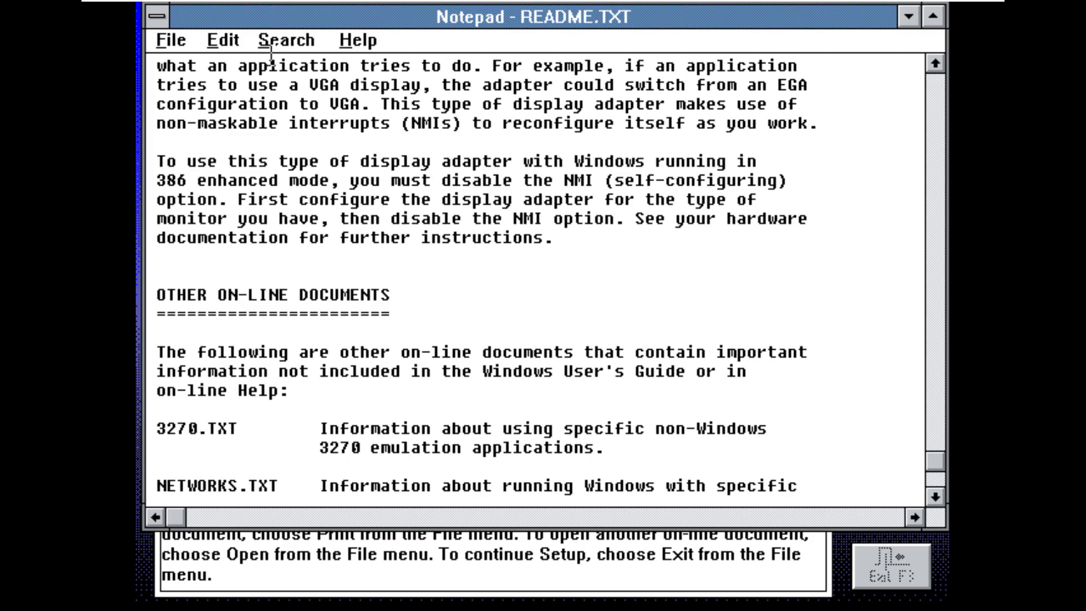
click(159, 17)
click(182, 162)
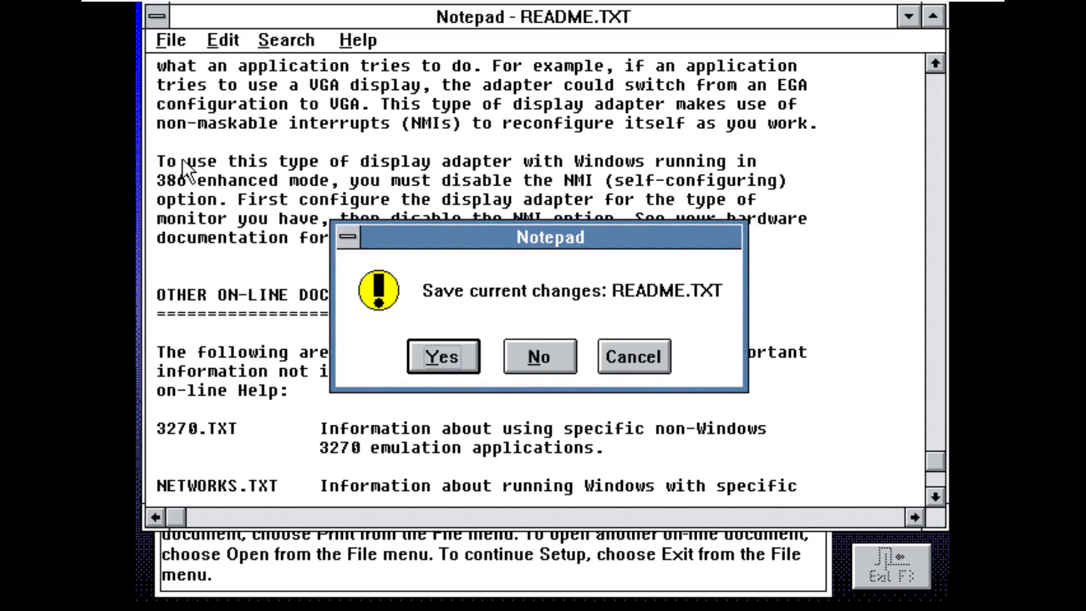
click(568, 361)
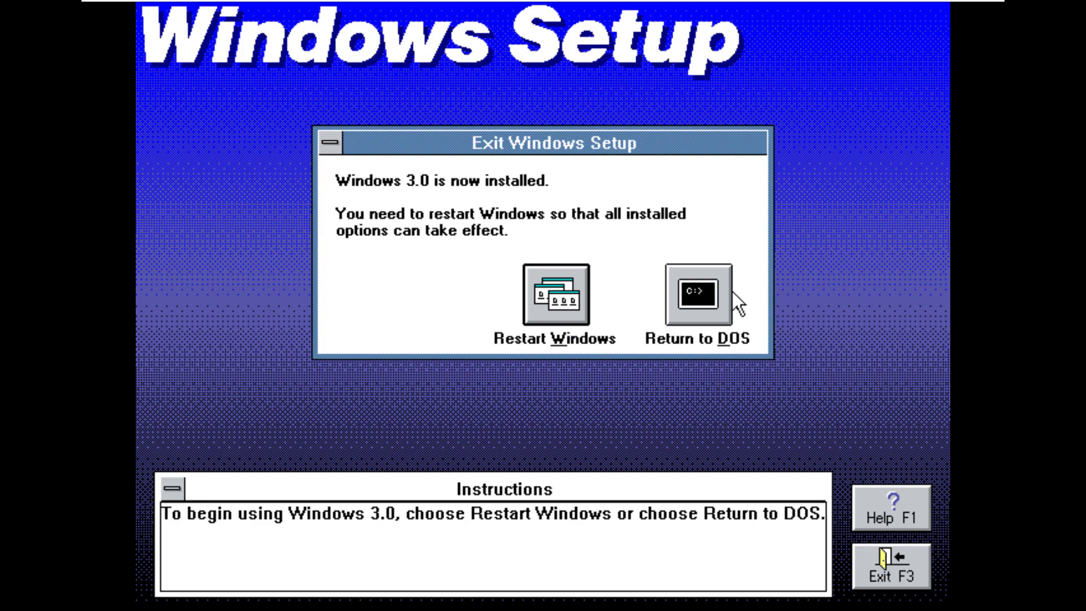
click(545, 287)
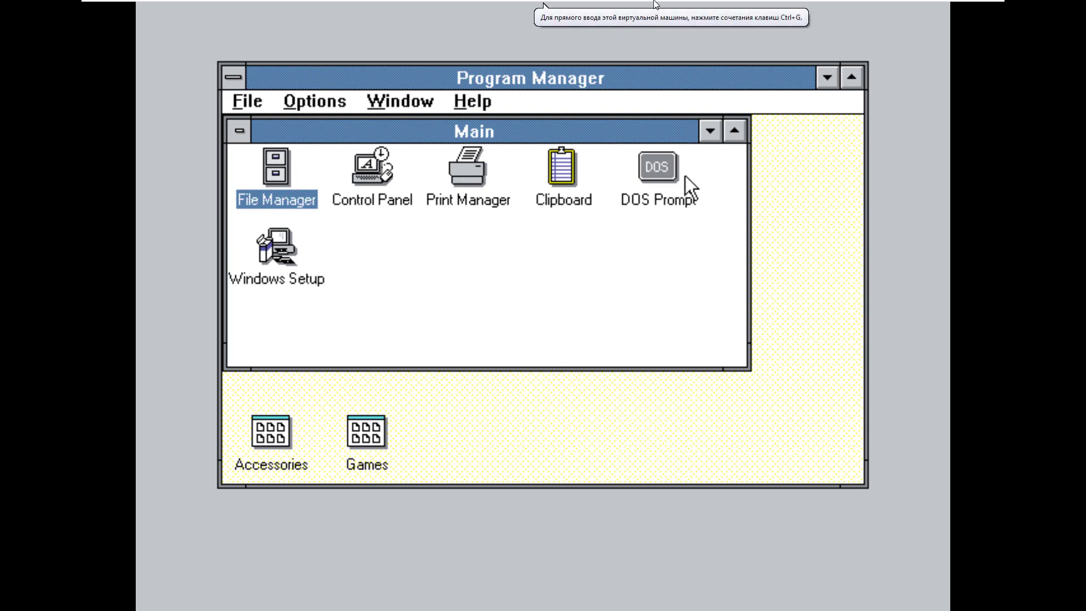
Step: Restart the virtual machine's guest OS and accept the current date and time when MS-DOS starts
right_click(667, 12)
mouse_move(735, 34)
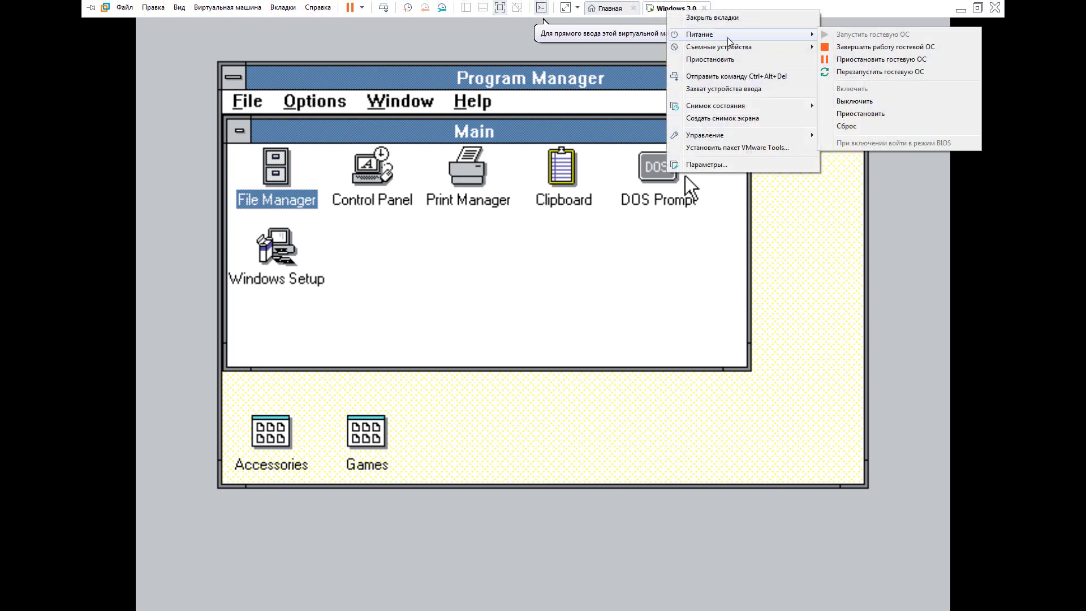
click(866, 72)
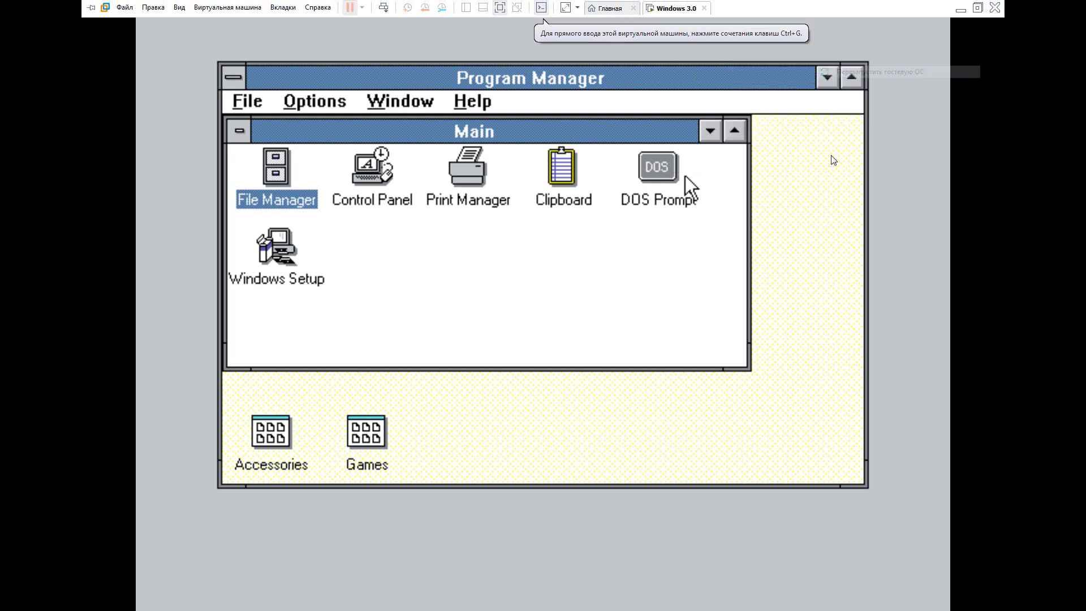
click(570, 333)
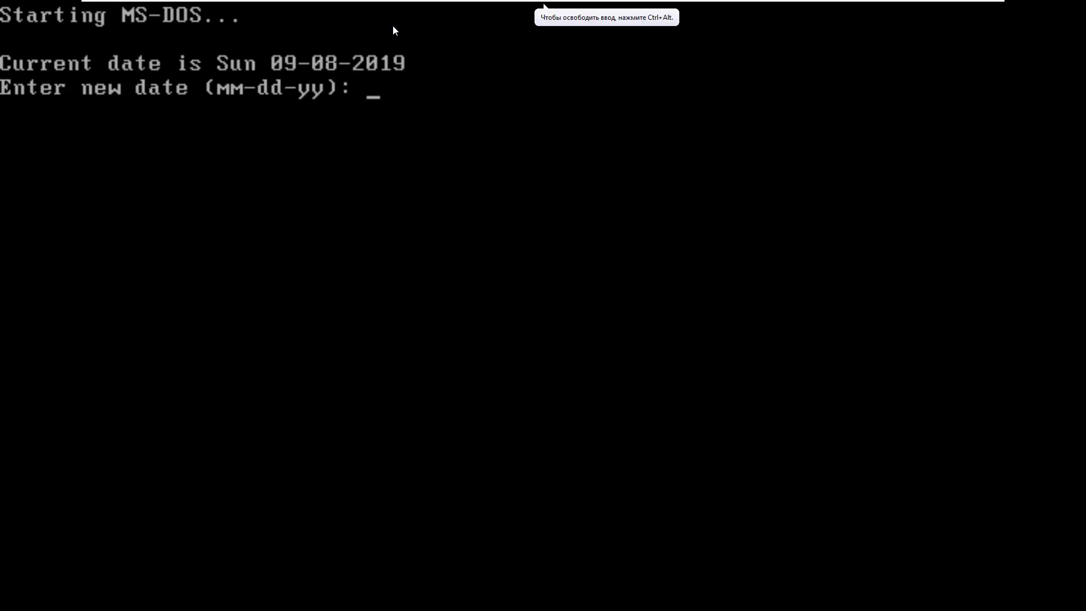
key(Return)
key(Return)
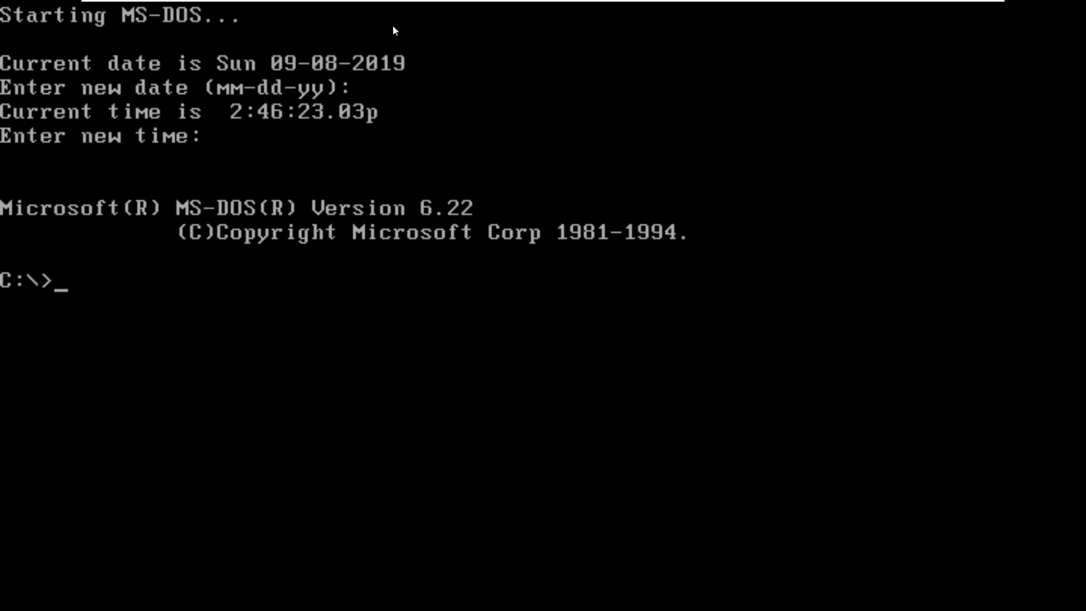
Step: List the root directory of drive C: and change to the WINDOWS directory
text(dir)
key(Return)
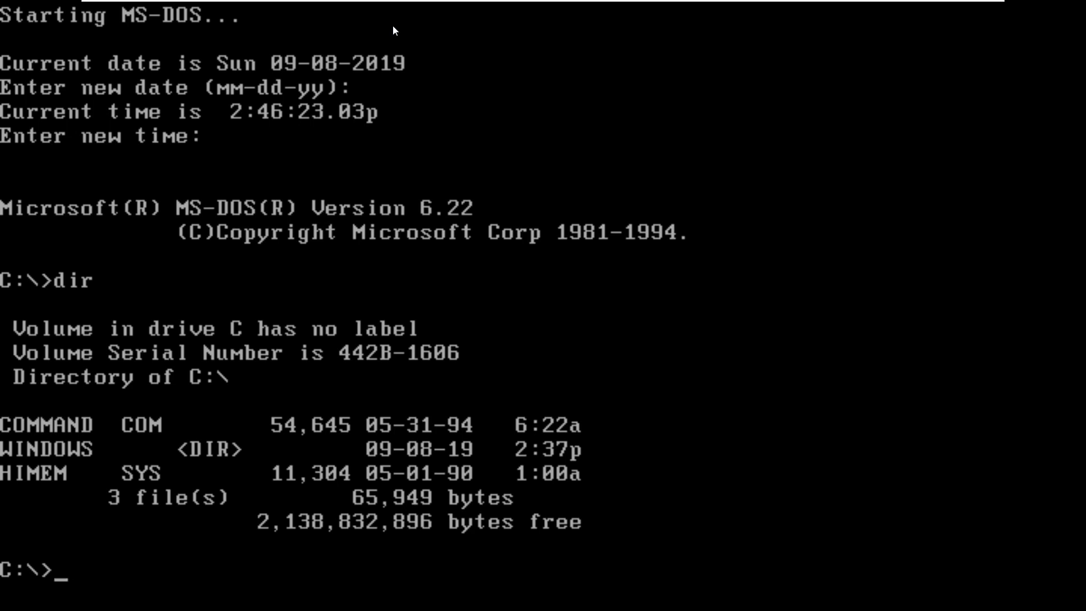
text(cd windows)
key(Return)
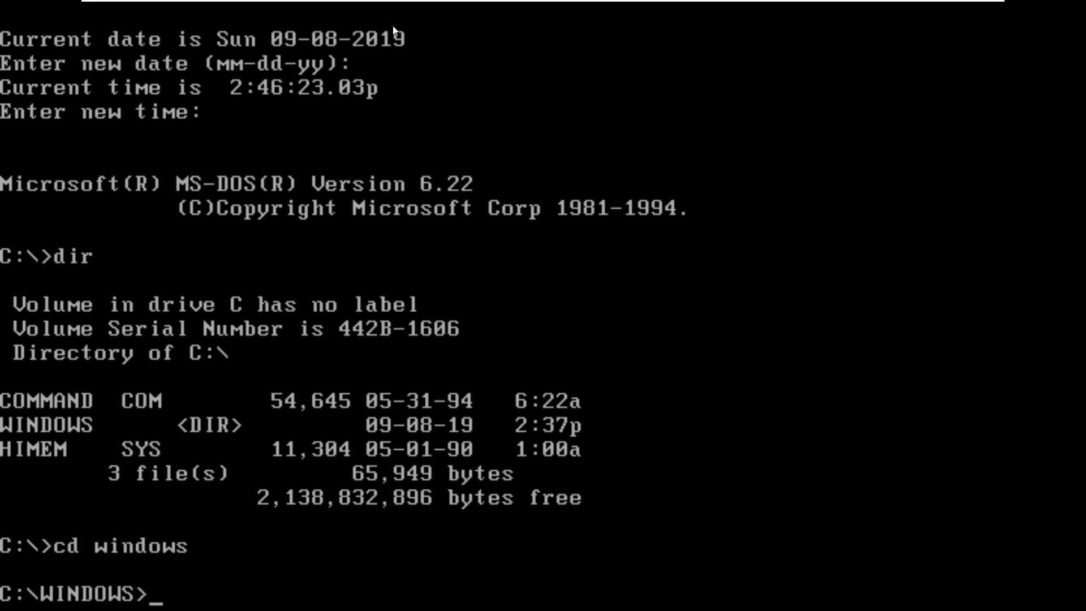
Step: List the contents of C:\WINDOWS and start Windows with the win command
text(dir)
key(Return)
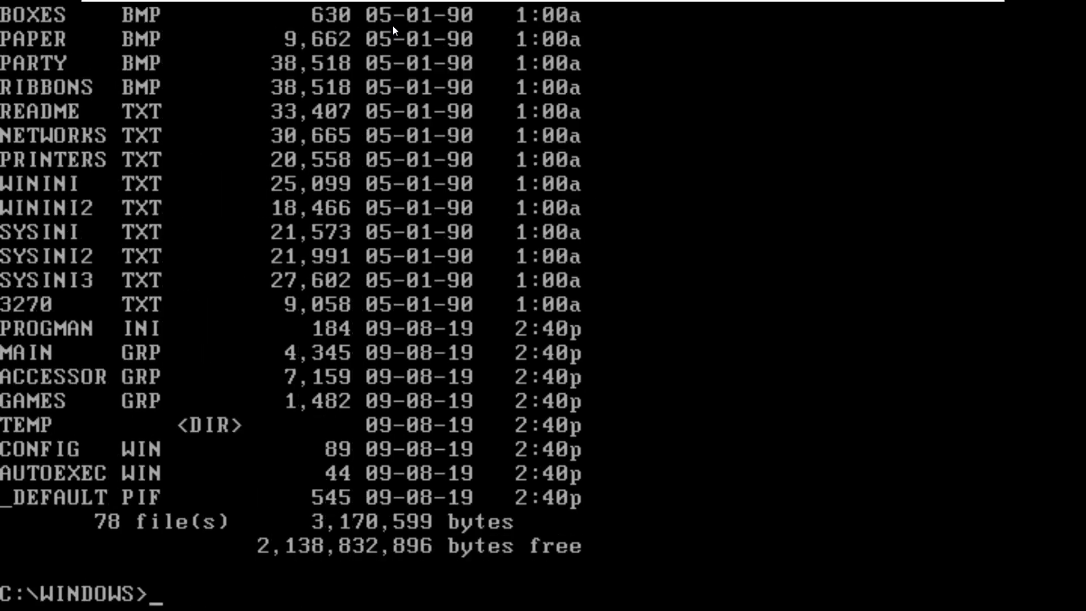
text(win)
key(Return)
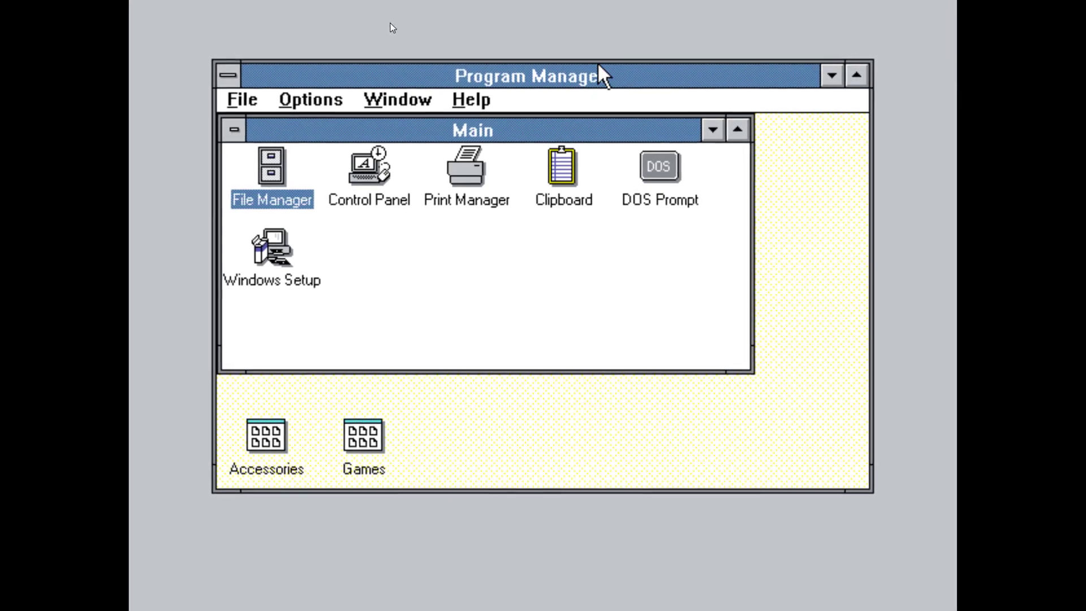
Step: Move the Main group window within Program Manager, view the system settings in Windows Setup and close it
drag(626, 138, 753, 180)
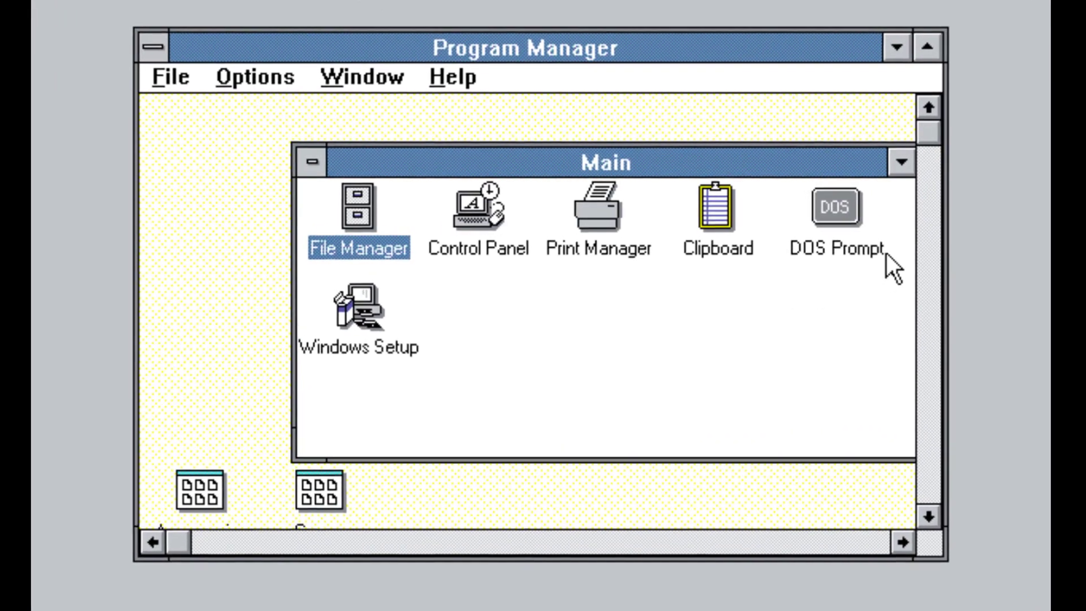
click(352, 328)
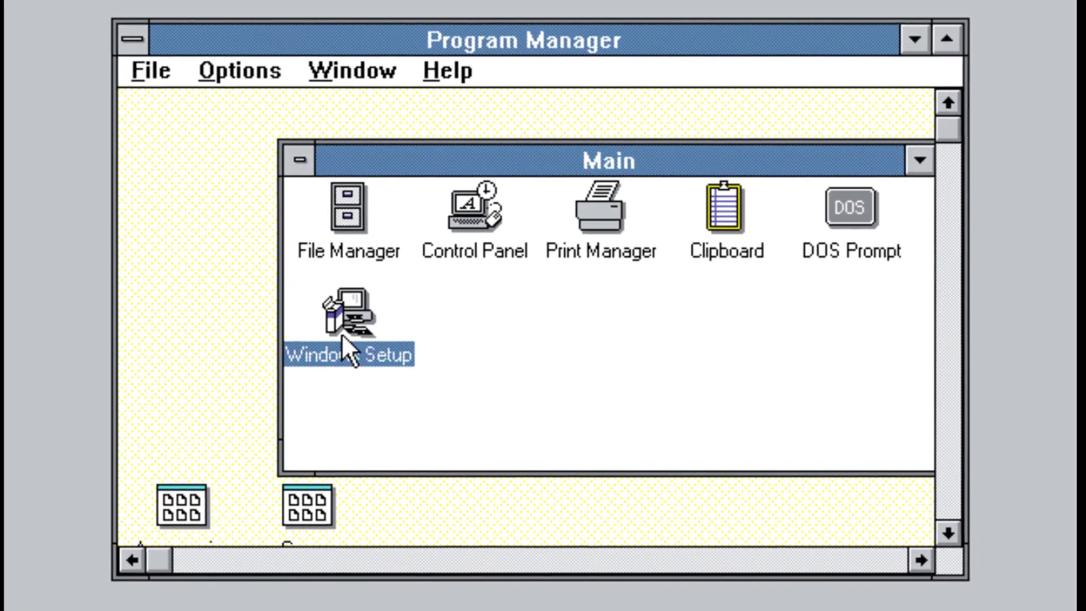
double_click(341, 334)
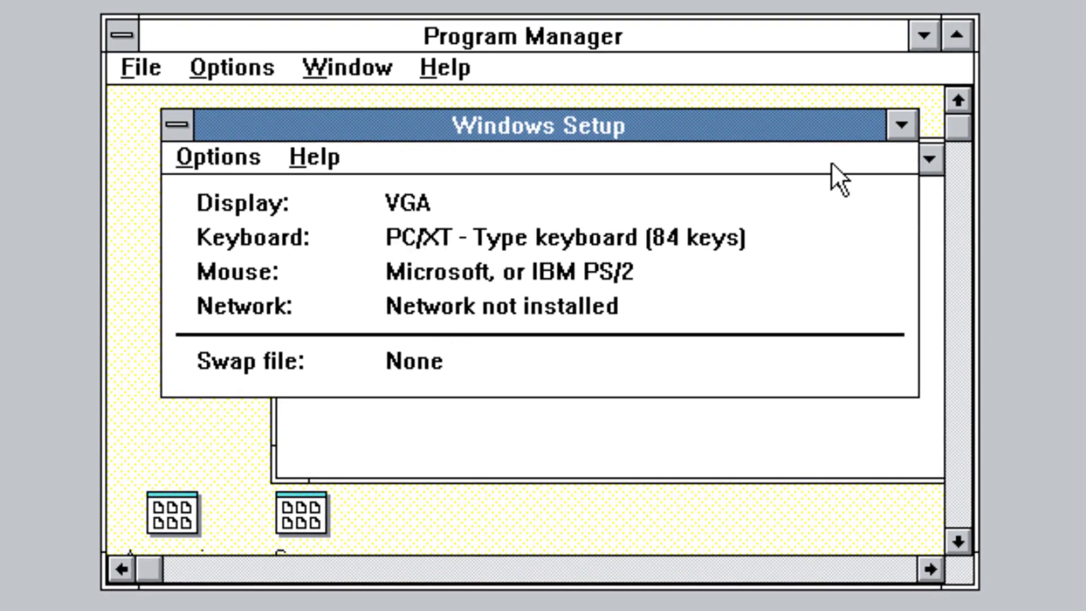
double_click(172, 125)
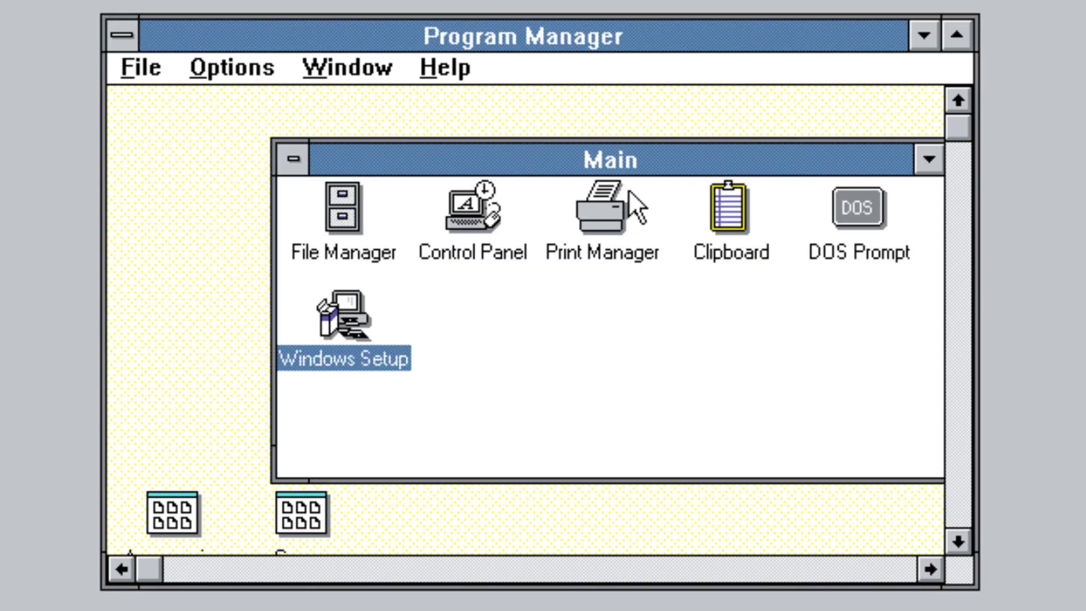
Step: Try to open Print Manager, dismiss its message and open Control Panel to look over its settings items
double_click(564, 232)
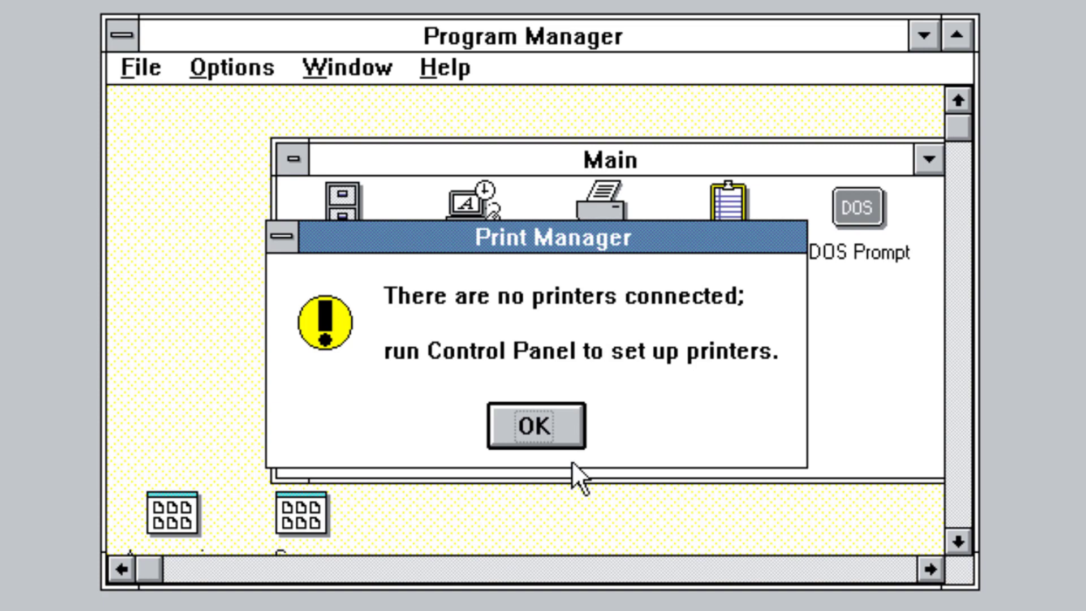
click(563, 429)
double_click(488, 205)
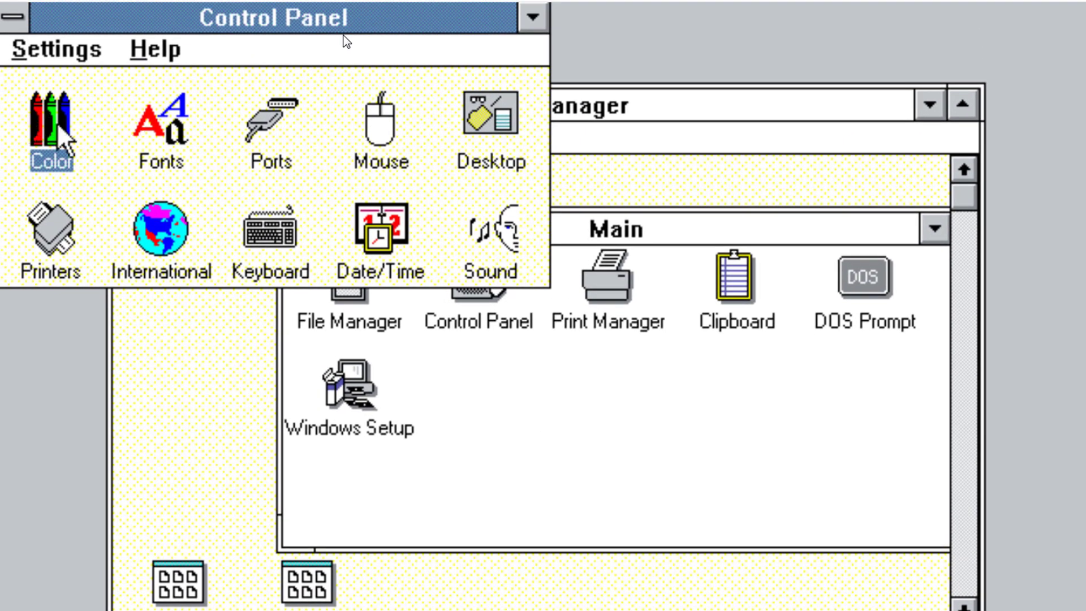
click(166, 133)
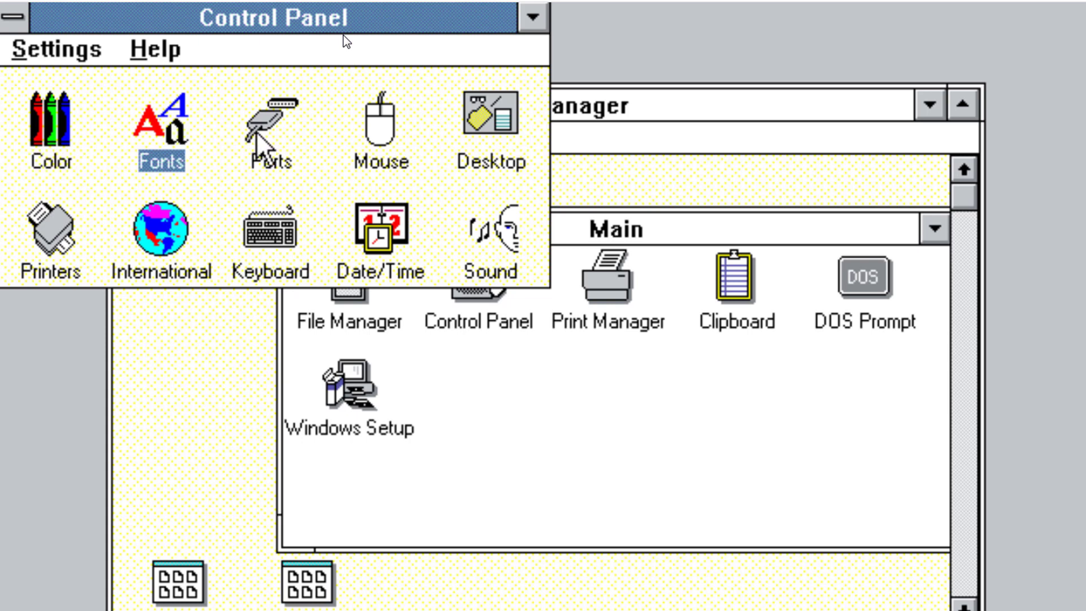
click(280, 148)
click(410, 143)
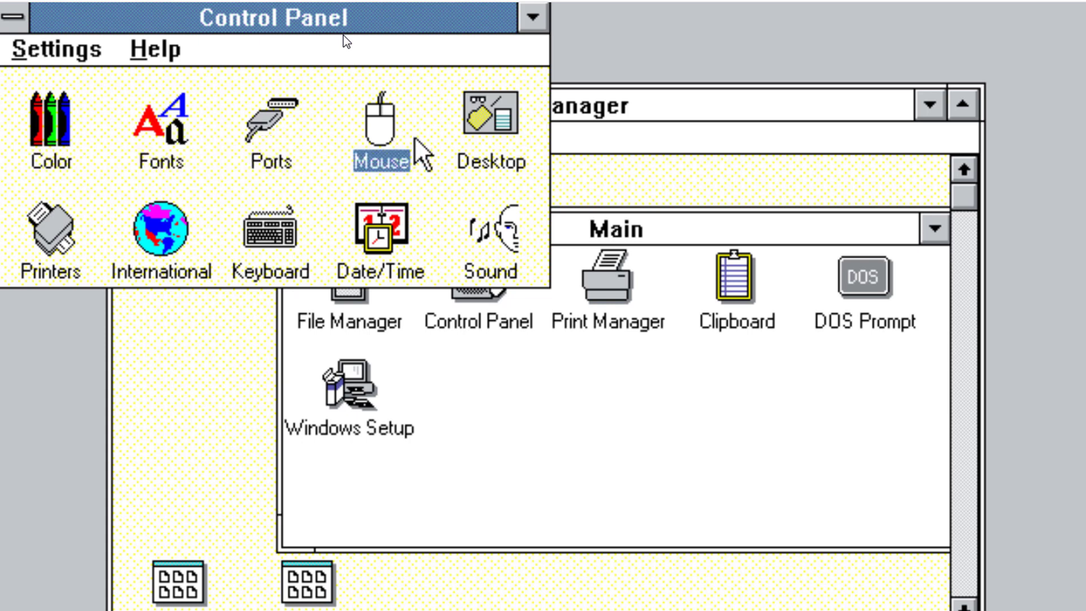
click(484, 142)
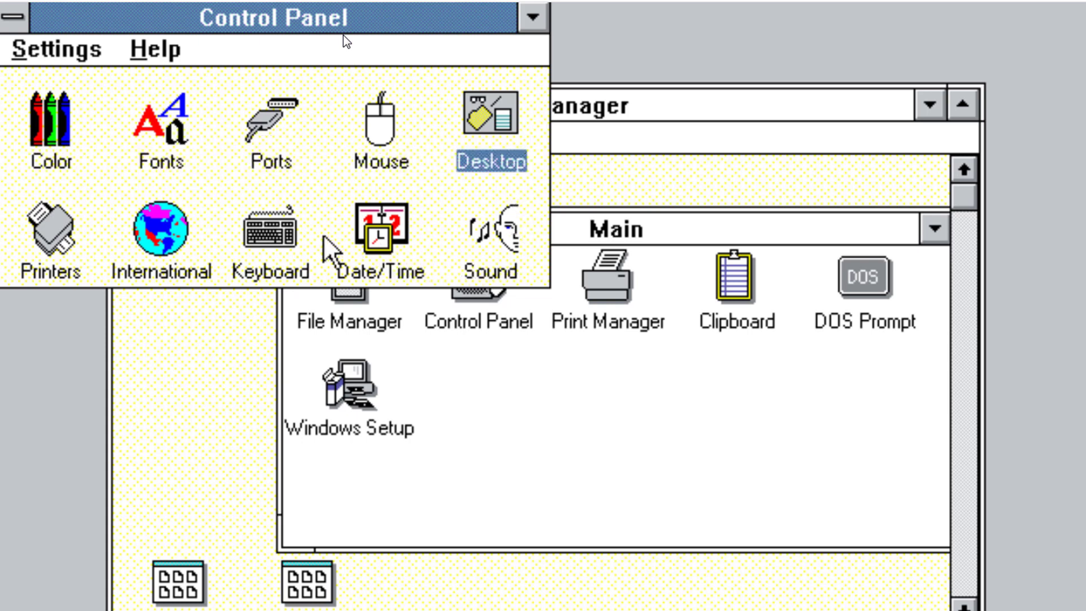
click(134, 224)
click(42, 227)
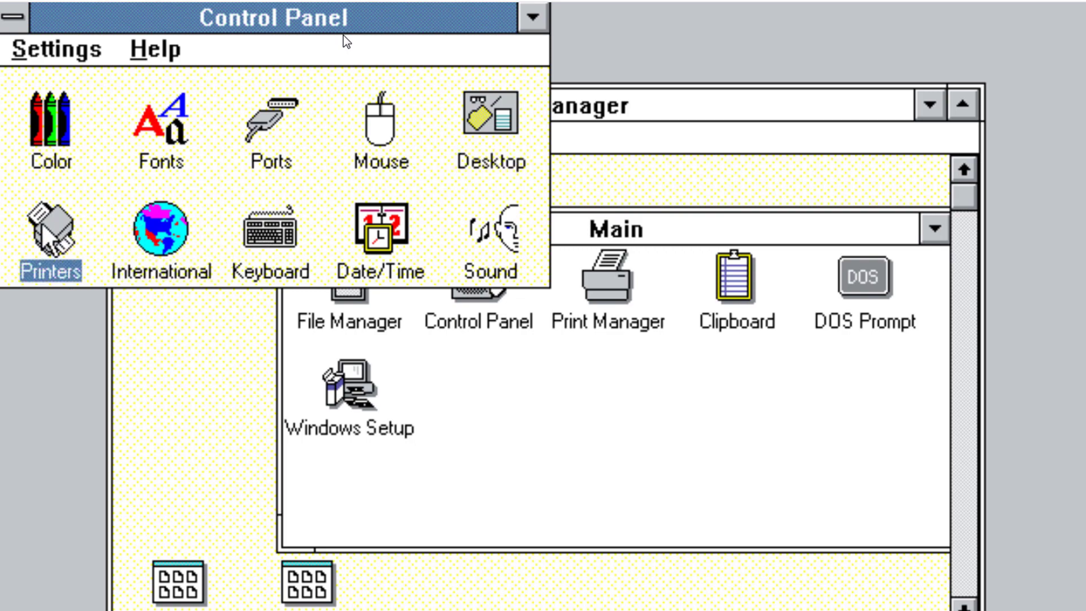
Step: Preview the Designer color scheme in Control Panel's Color settings and apply the Ocean scheme
click(28, 113)
double_click(31, 121)
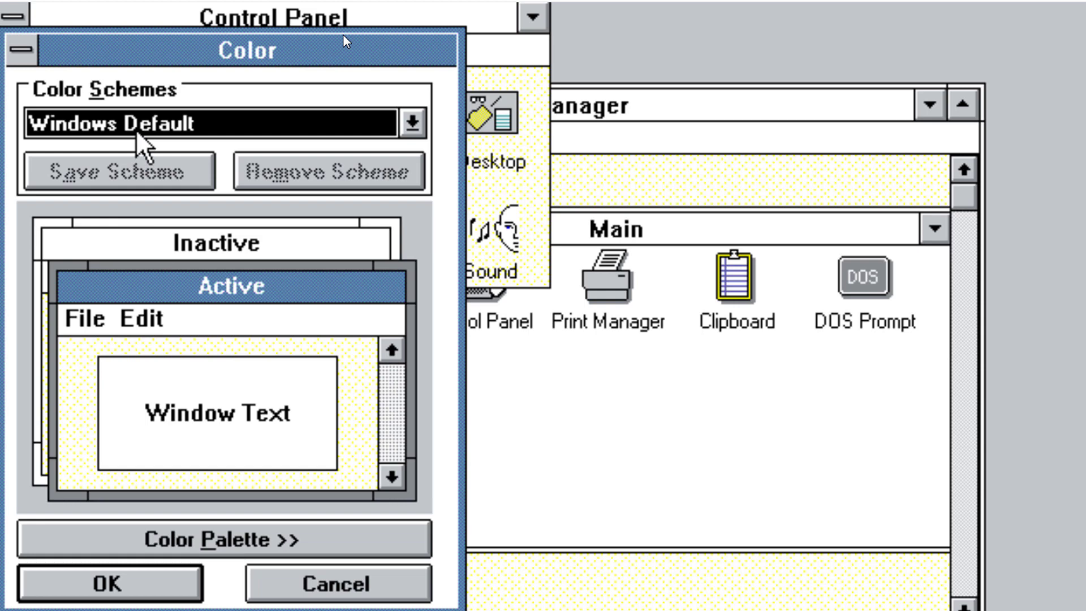
click(419, 125)
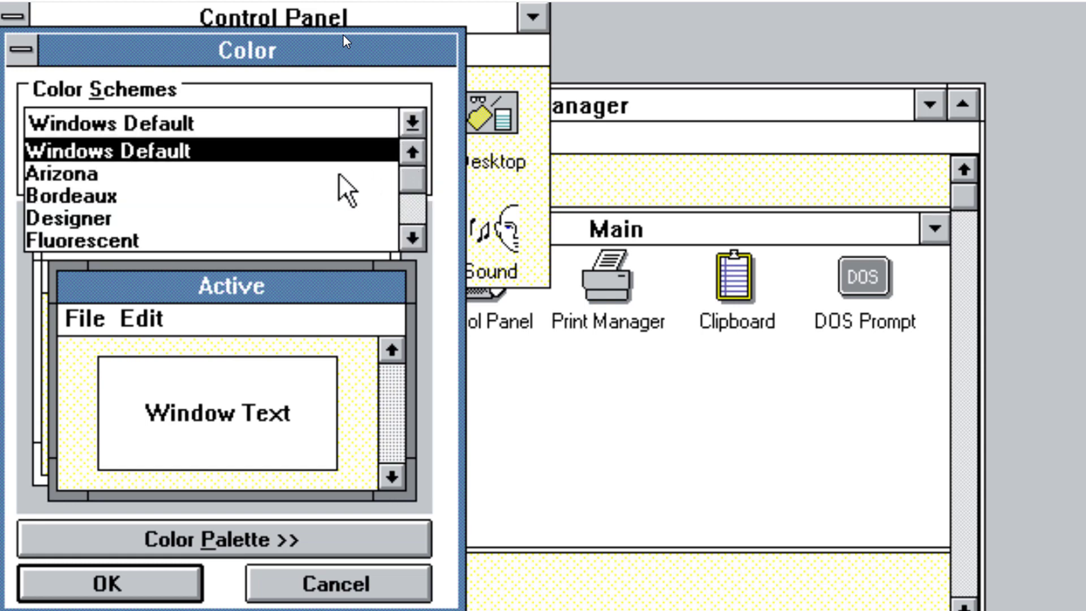
click(283, 216)
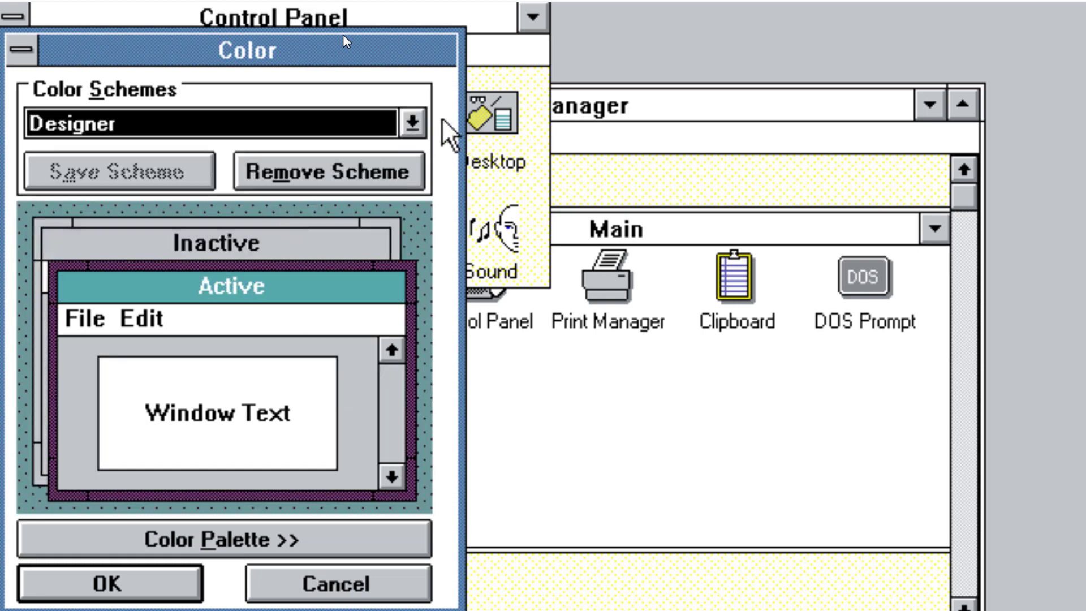
click(418, 125)
click(256, 218)
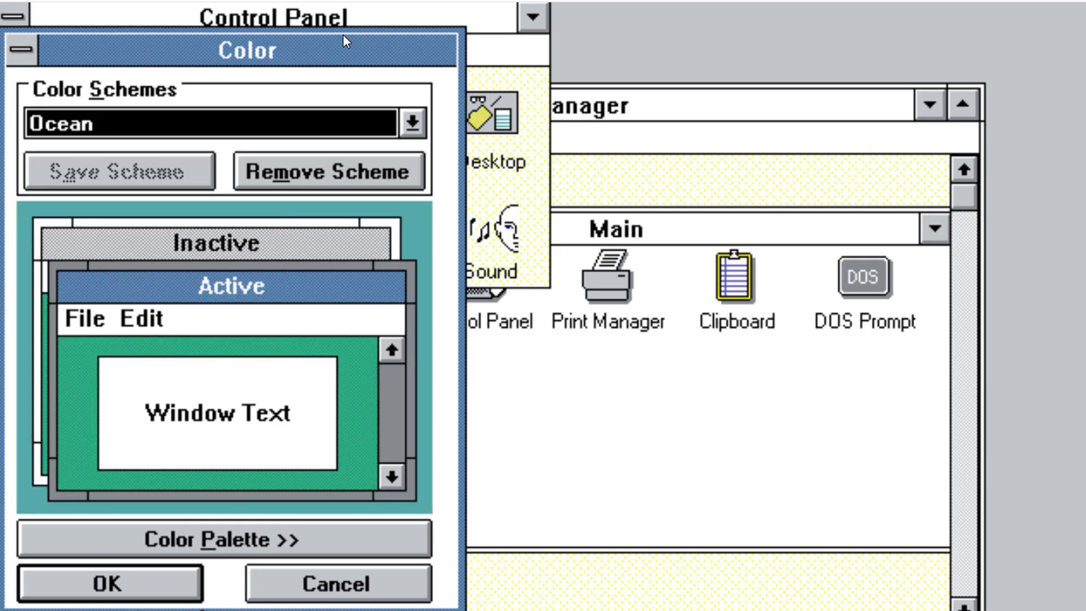
click(68, 585)
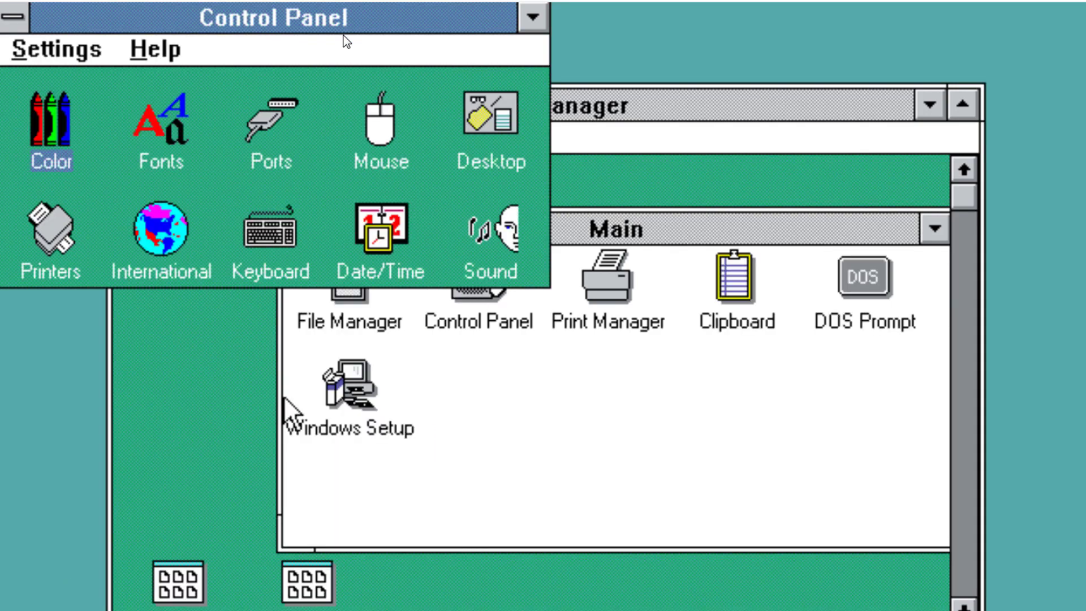
Step: Move the Control Panel window over the lower part of Program Manager and close Control Panel
drag(451, 29, 873, 389)
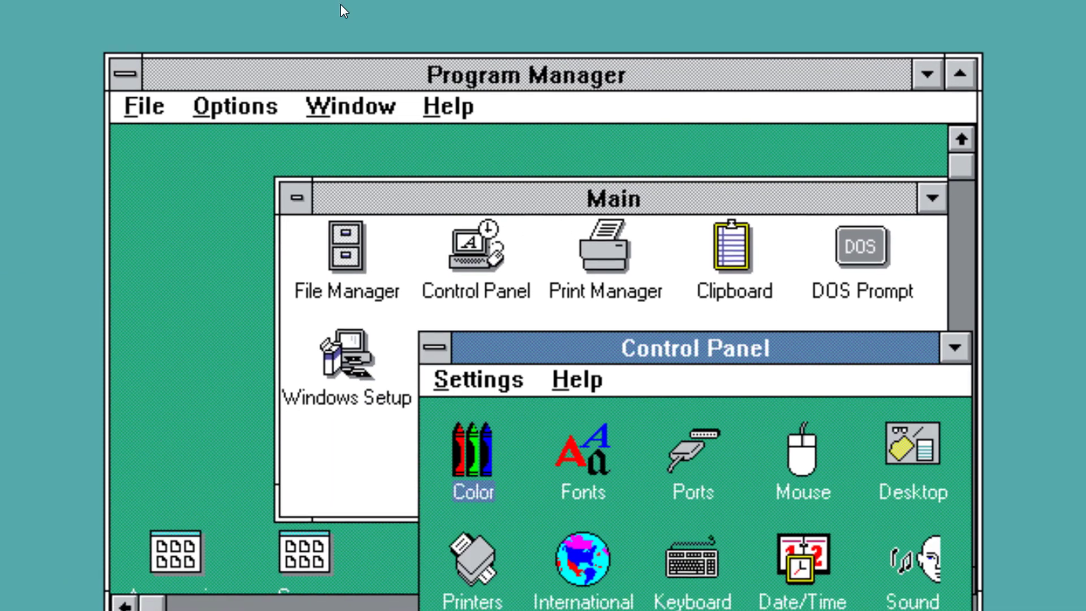
drag(713, 341, 709, 338)
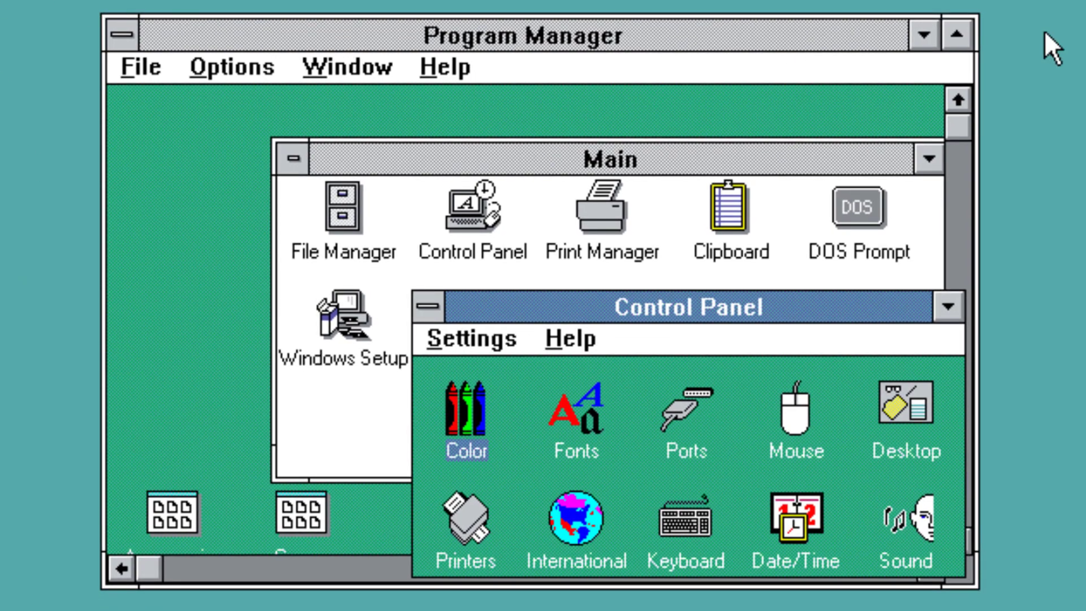
key(alt+F4)
click(122, 34)
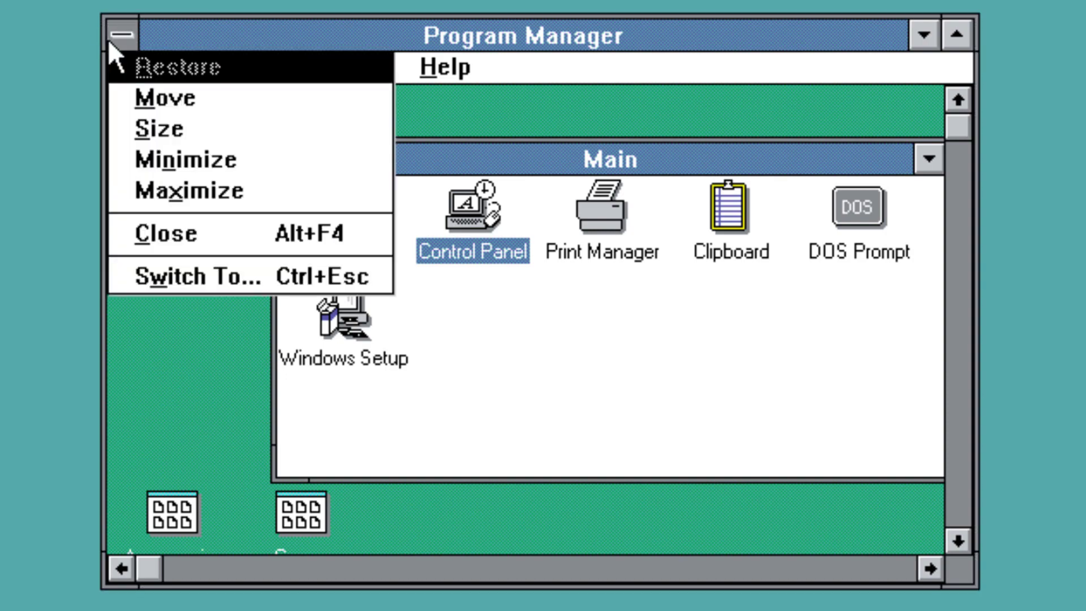
click(155, 243)
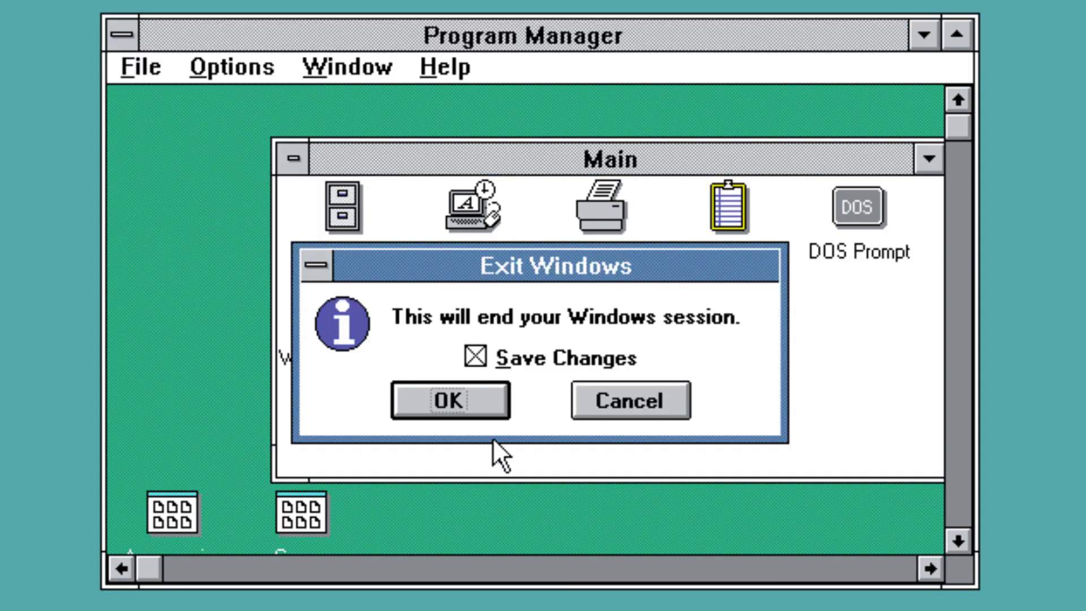
click(628, 413)
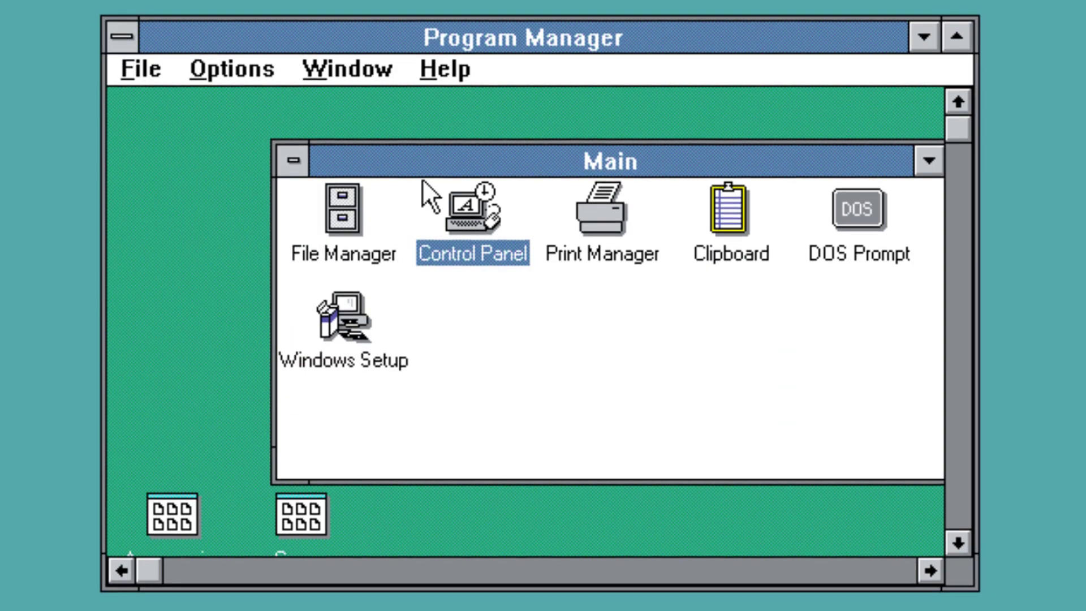
Step: Open Clipboard, look at its File Open dialog with the temp directory selected, cancel it and close Clipboard
double_click(730, 223)
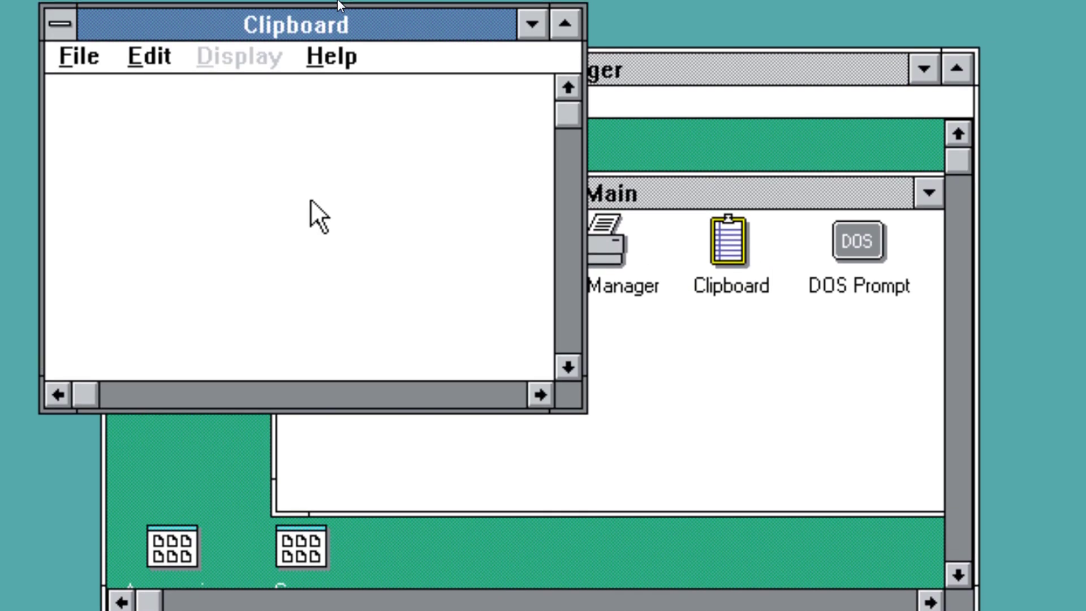
click(73, 56)
click(82, 95)
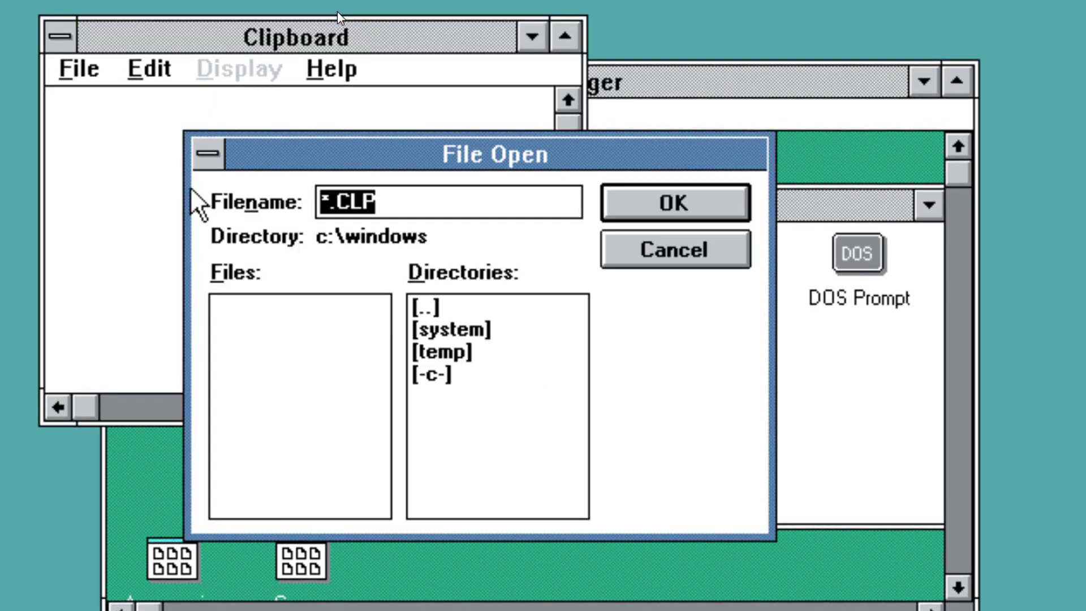
click(481, 352)
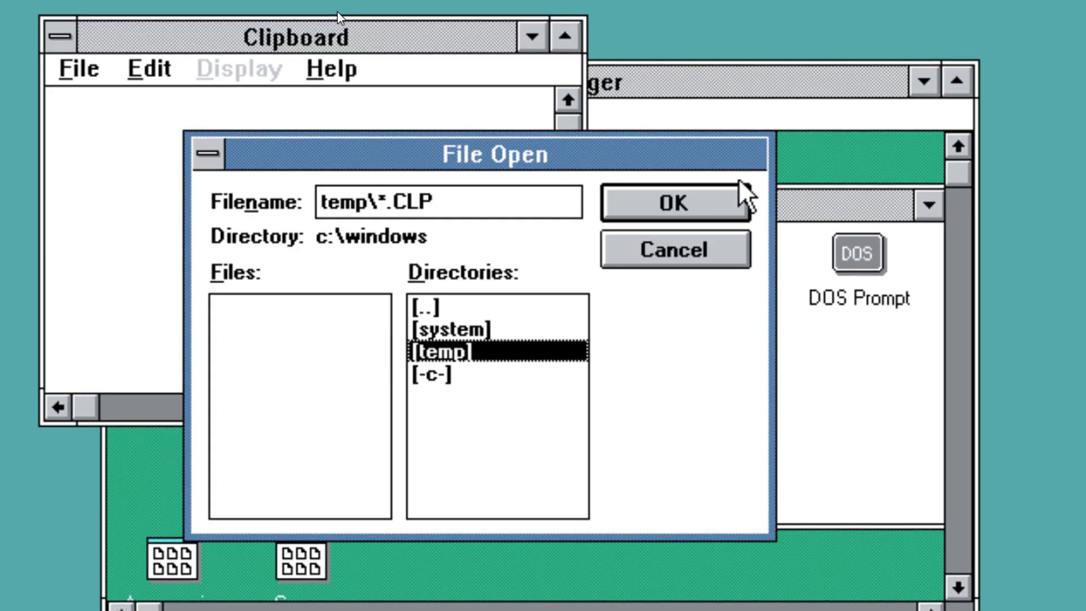
click(727, 246)
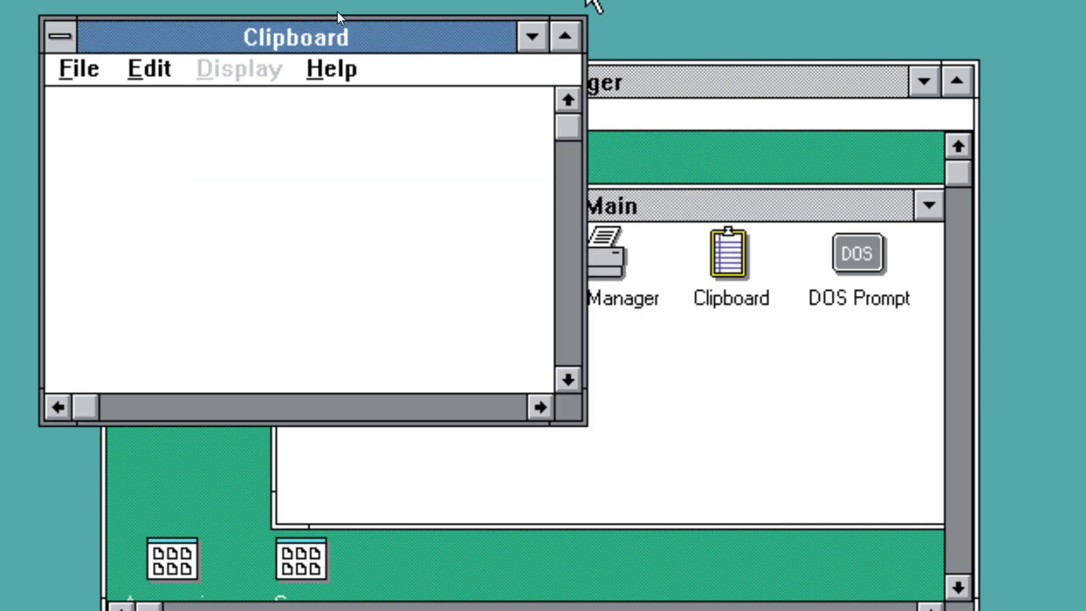
drag(109, 41, 107, 38)
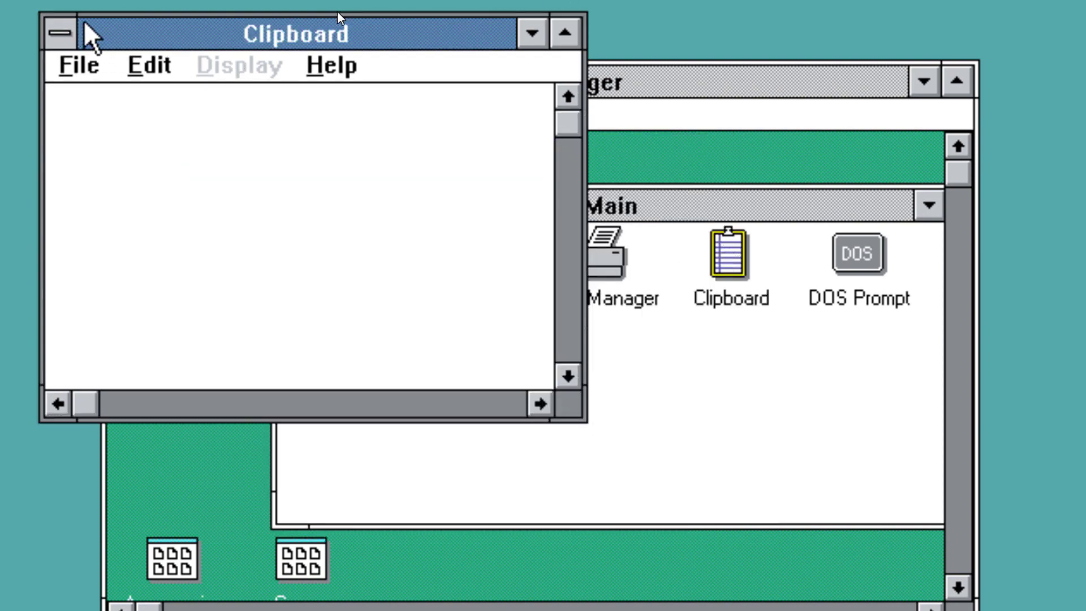
click(67, 32)
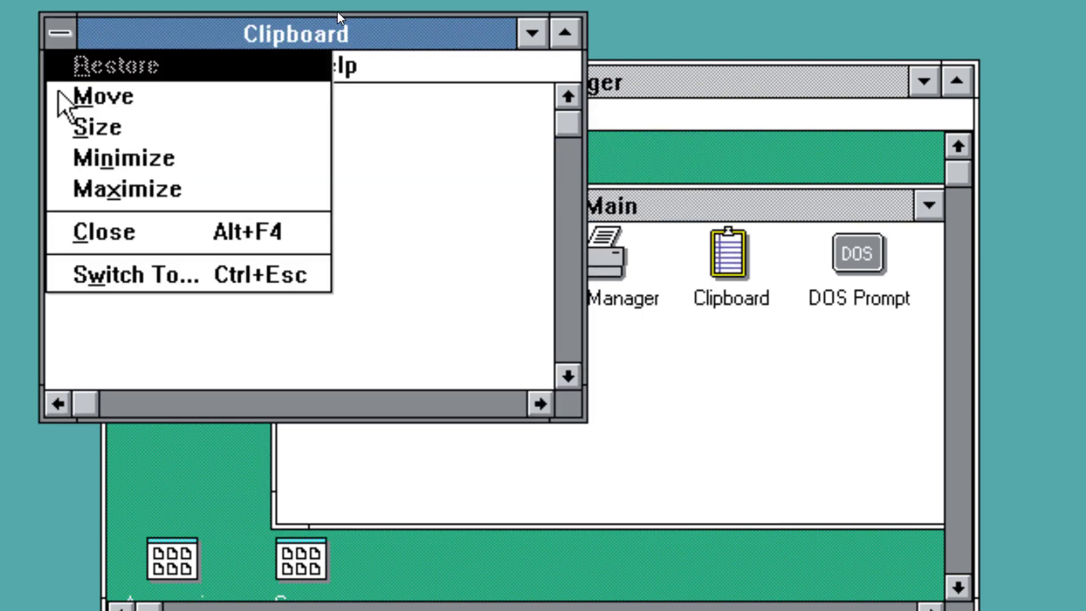
click(122, 224)
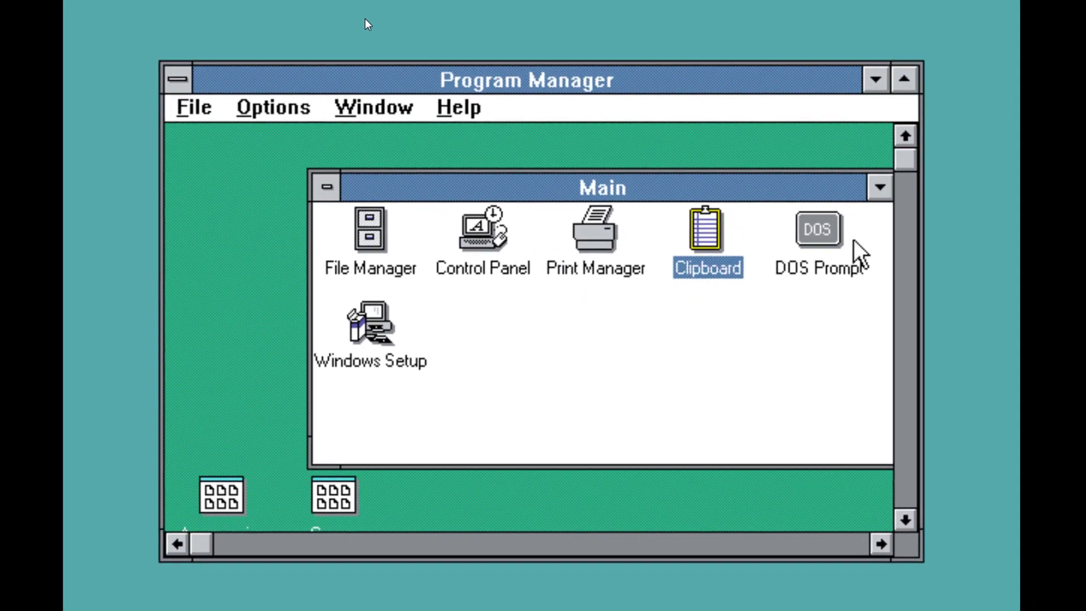
Step: Open the DOS Prompt from the Main group and run the win command
double_click(859, 260)
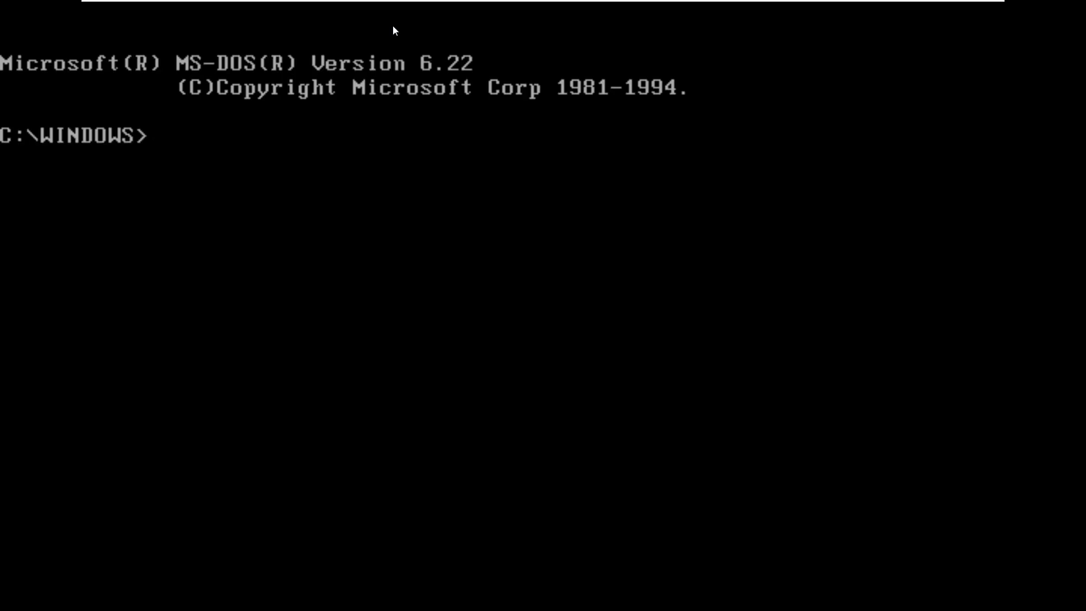
text(win)
key(Return)
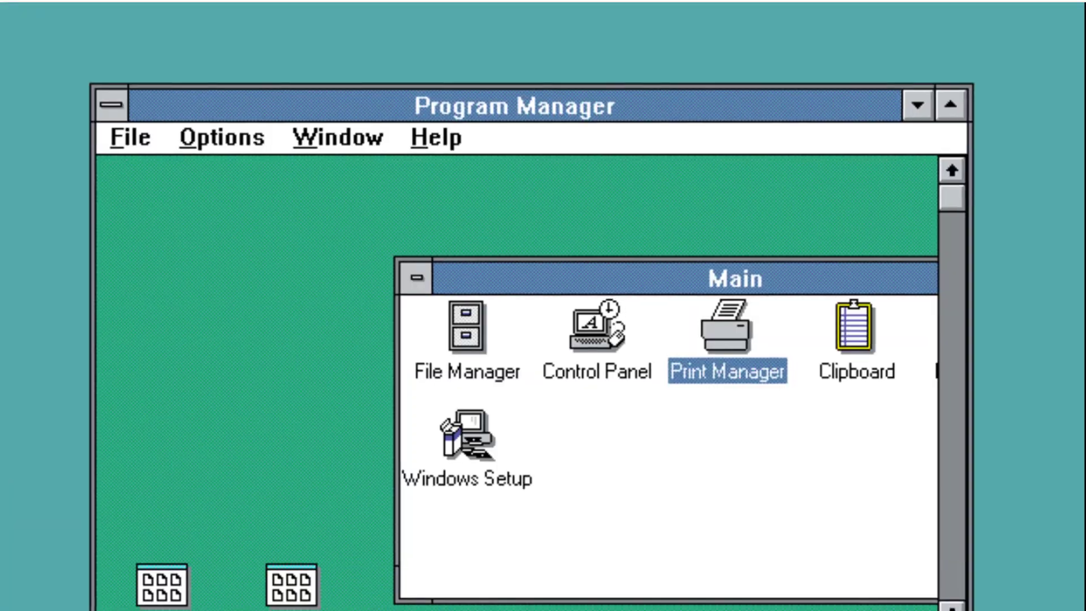
key(ctrl+Escape)
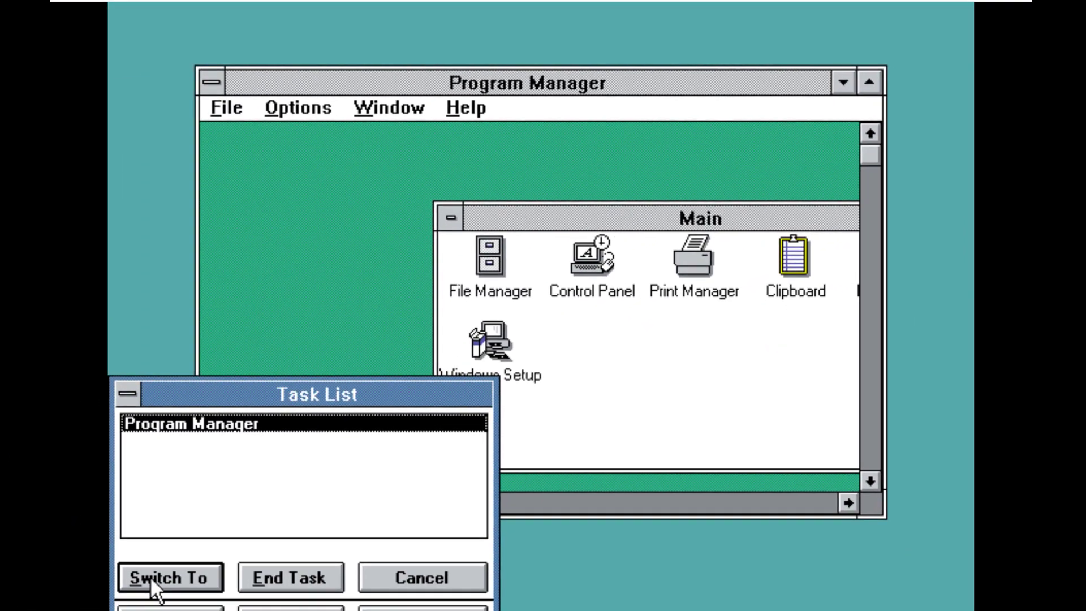
click(280, 596)
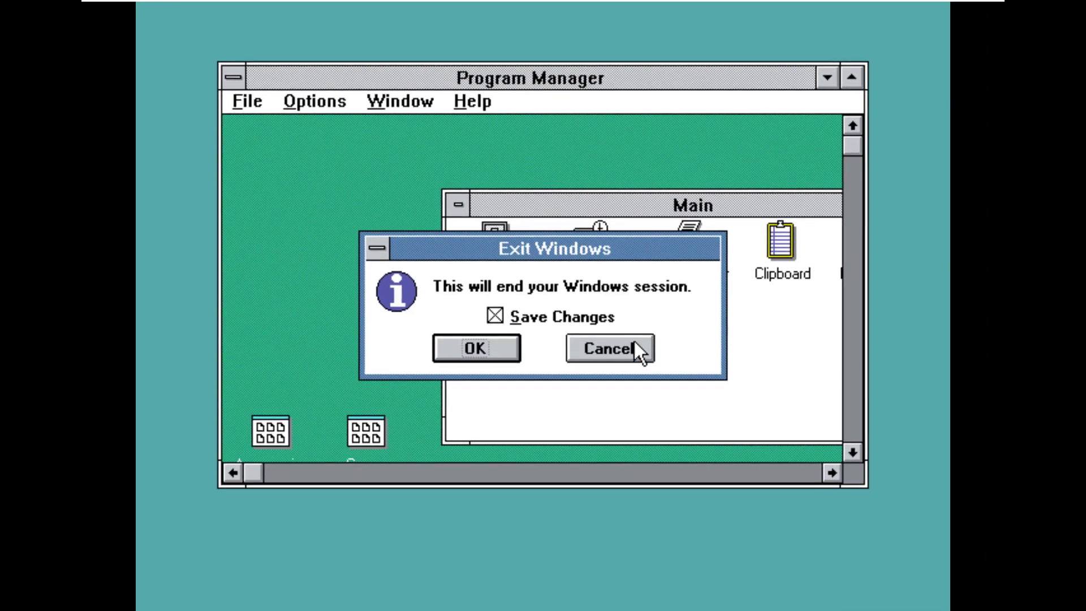
click(634, 341)
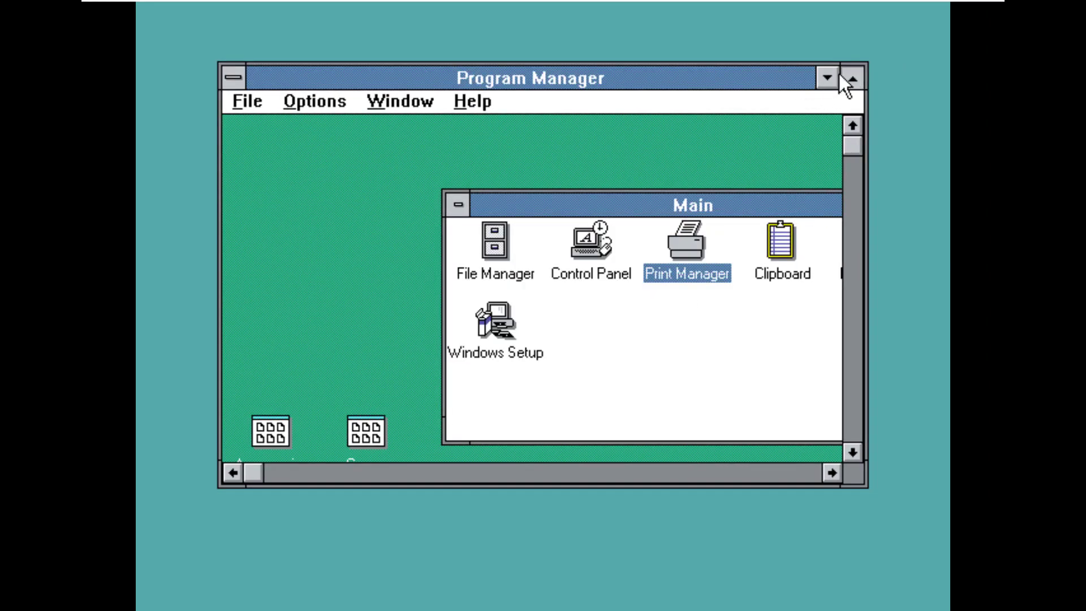
Step: Maximize Program Manager, move the Main window up out of the way and open the Games group
click(847, 77)
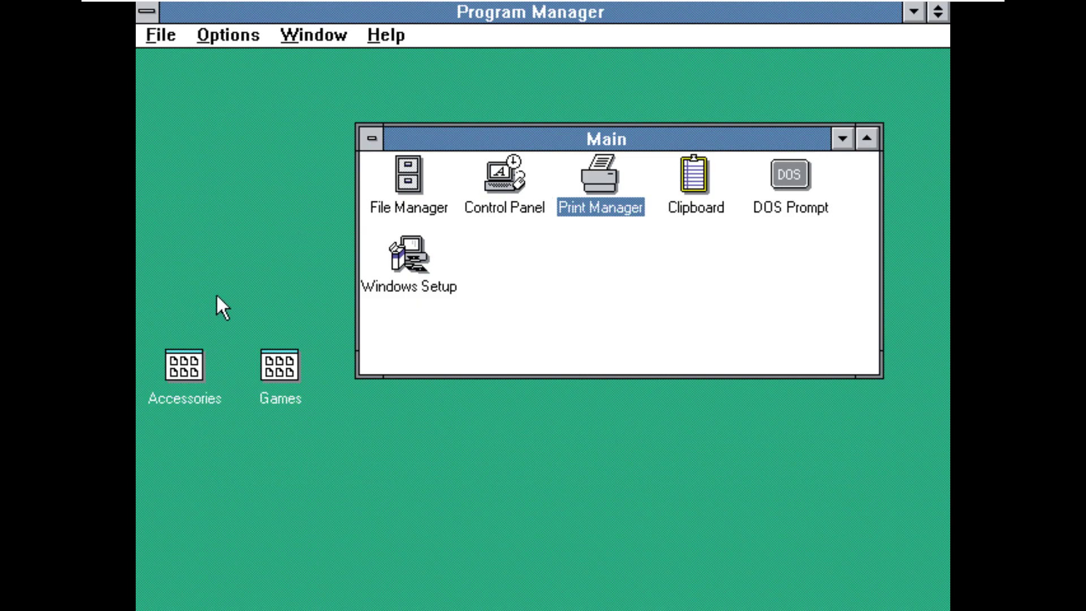
drag(498, 140, 534, 46)
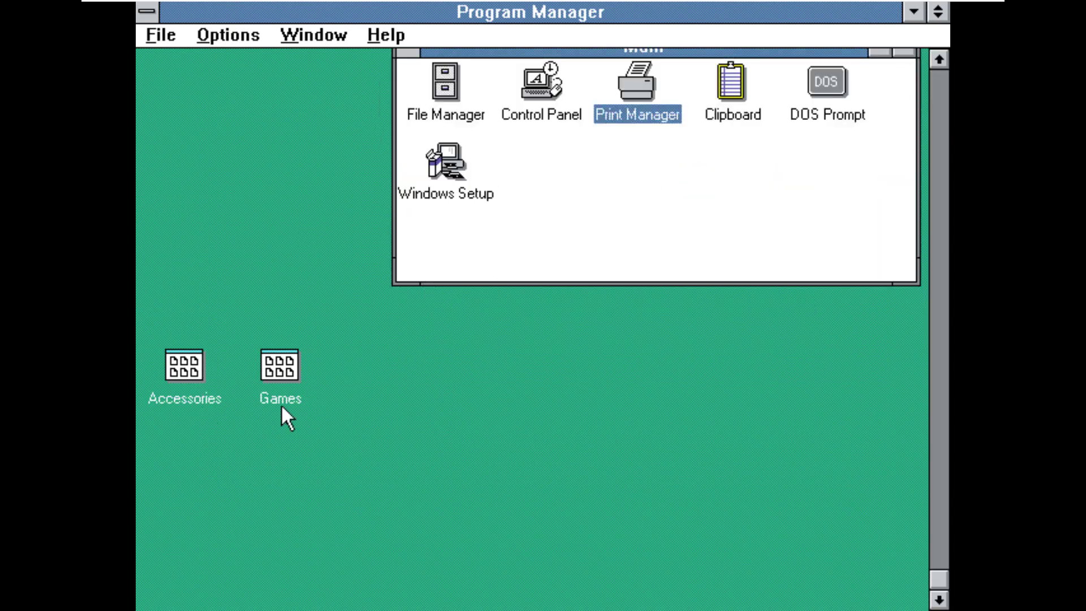
double_click(272, 363)
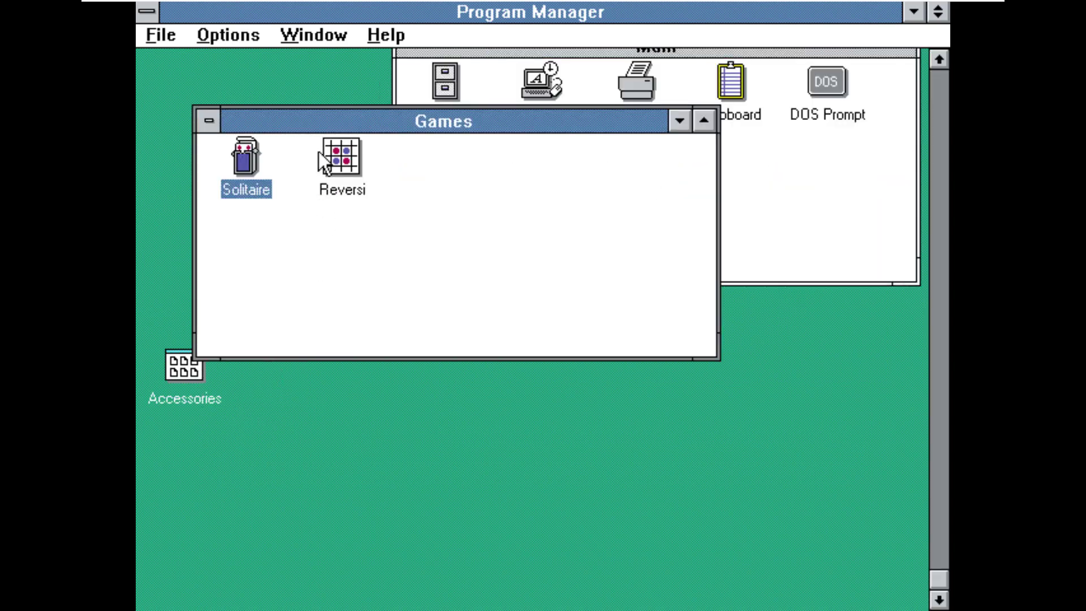
Step: Open Solitaire, turn over cards from the deck several times and try moving cards onto the tableau piles
double_click(238, 183)
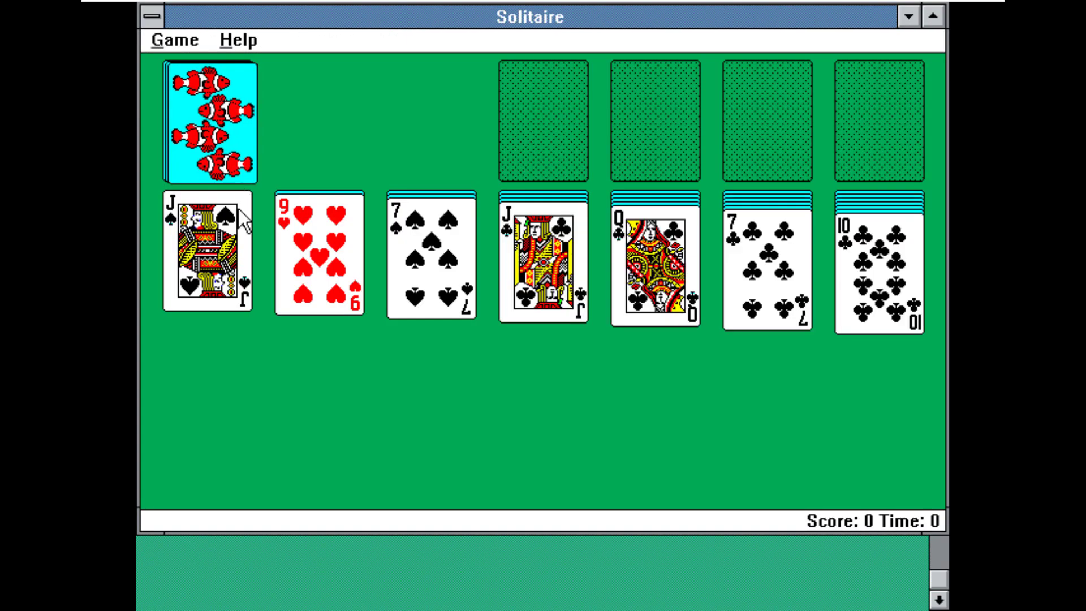
drag(294, 283, 556, 204)
click(232, 127)
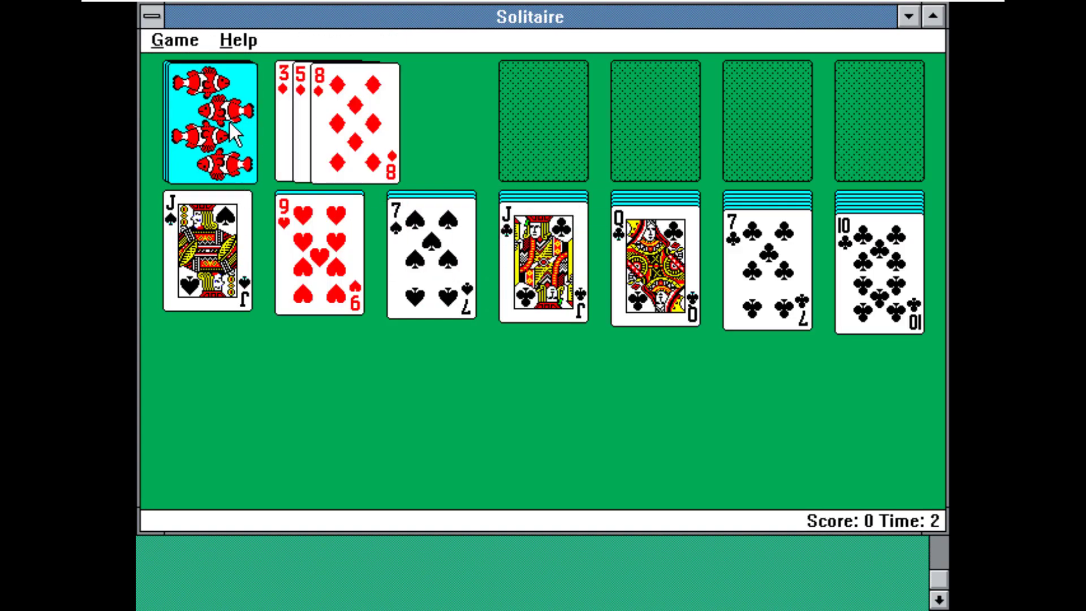
click(183, 109)
click(183, 108)
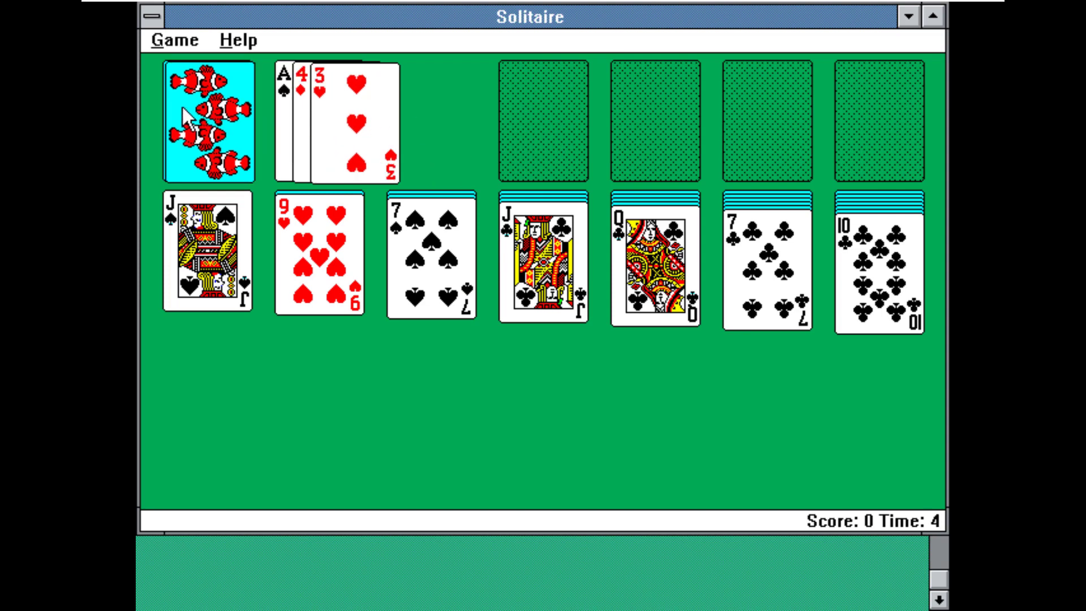
click(183, 109)
drag(362, 126, 794, 320)
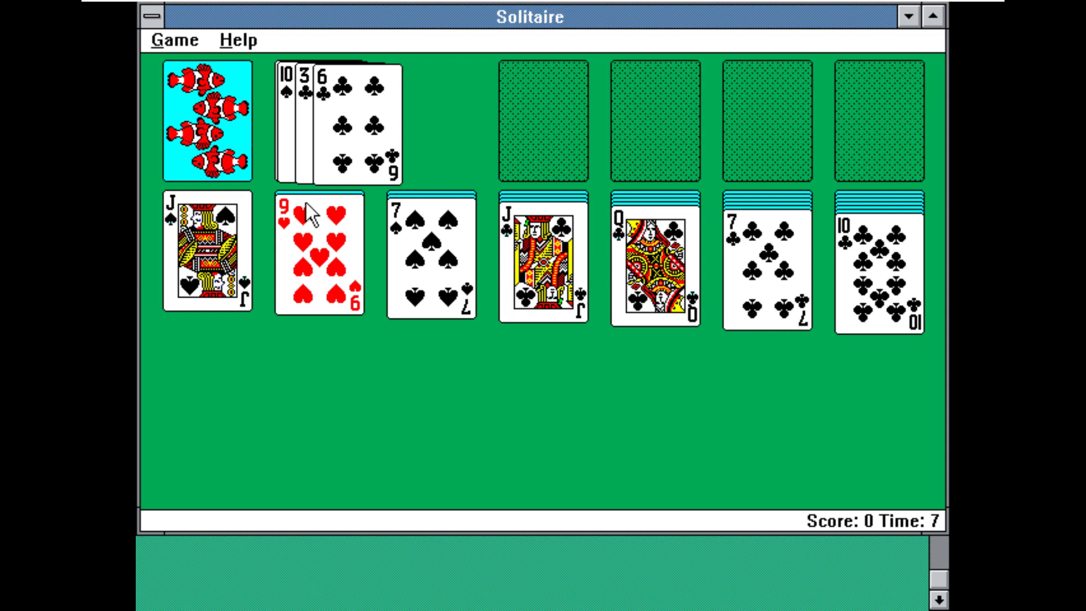
click(186, 140)
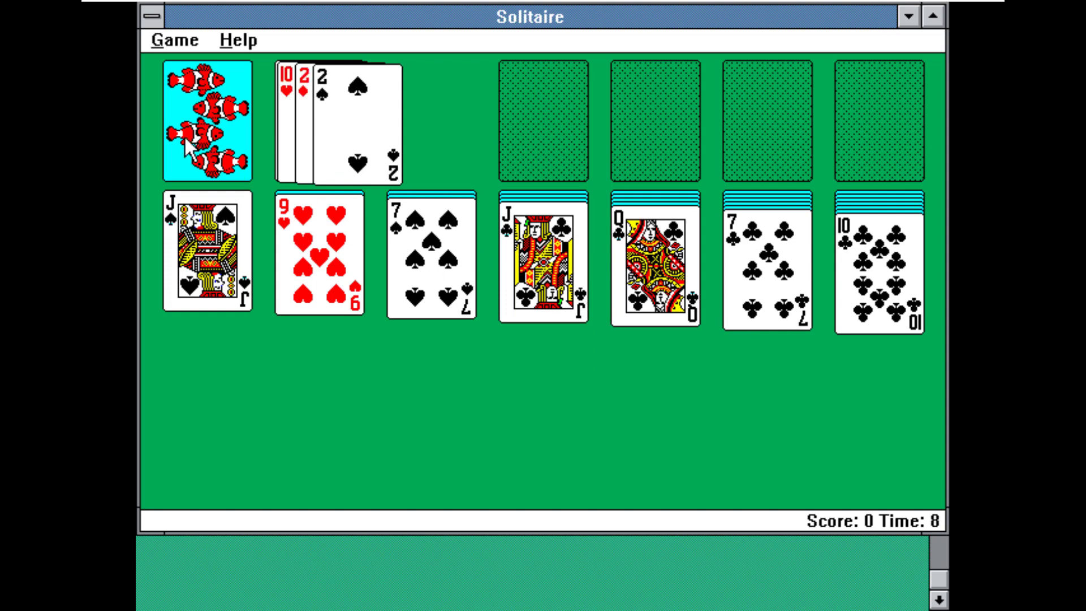
Step: Look at the Solitaire options with Vegas scoring selected, cancel them and close Solitaire
click(176, 39)
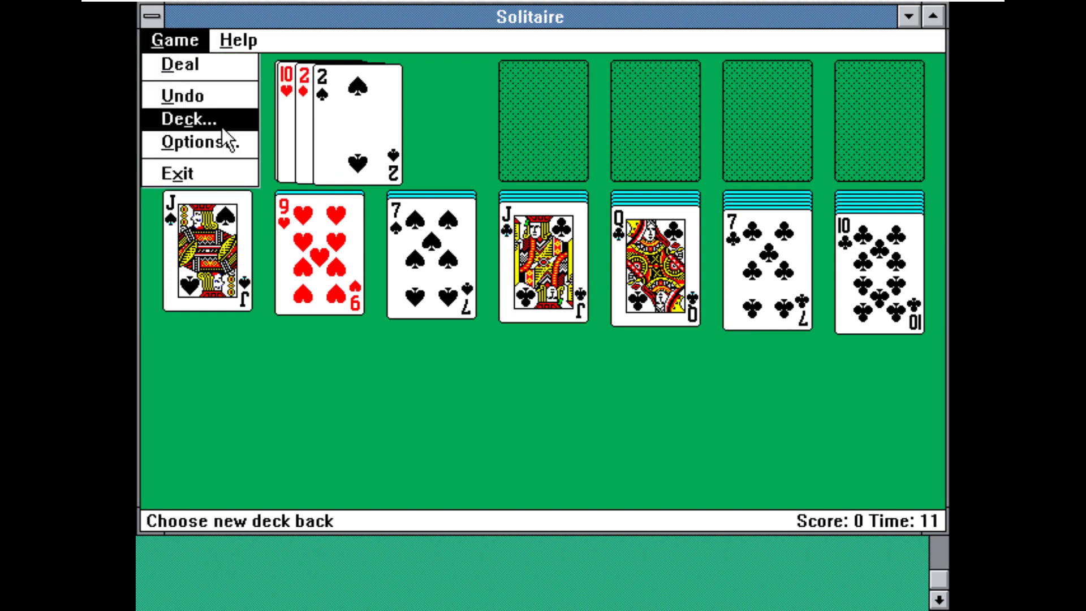
click(216, 142)
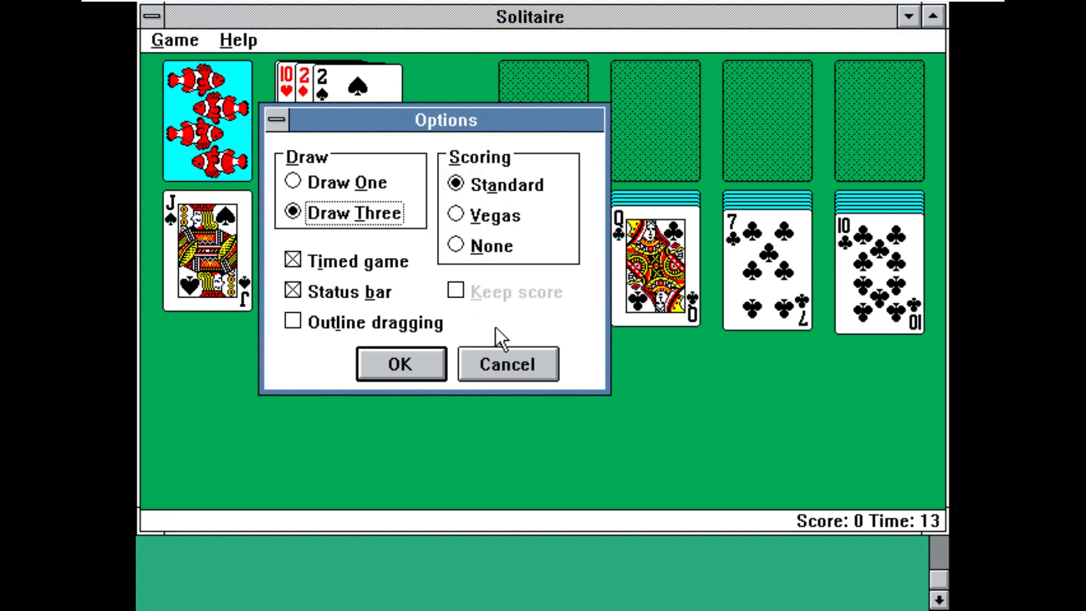
click(497, 221)
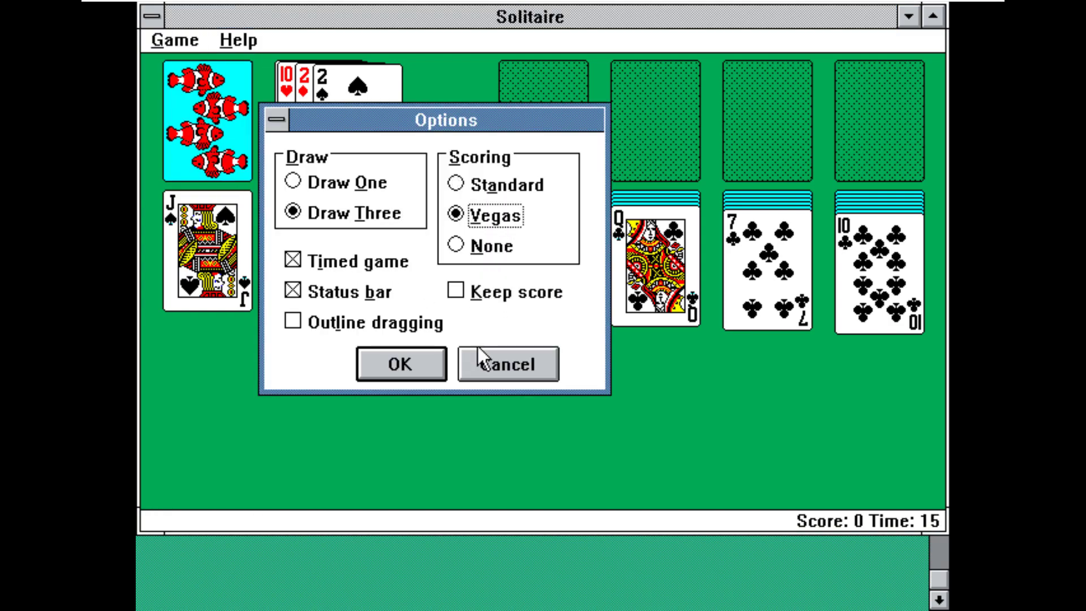
click(480, 364)
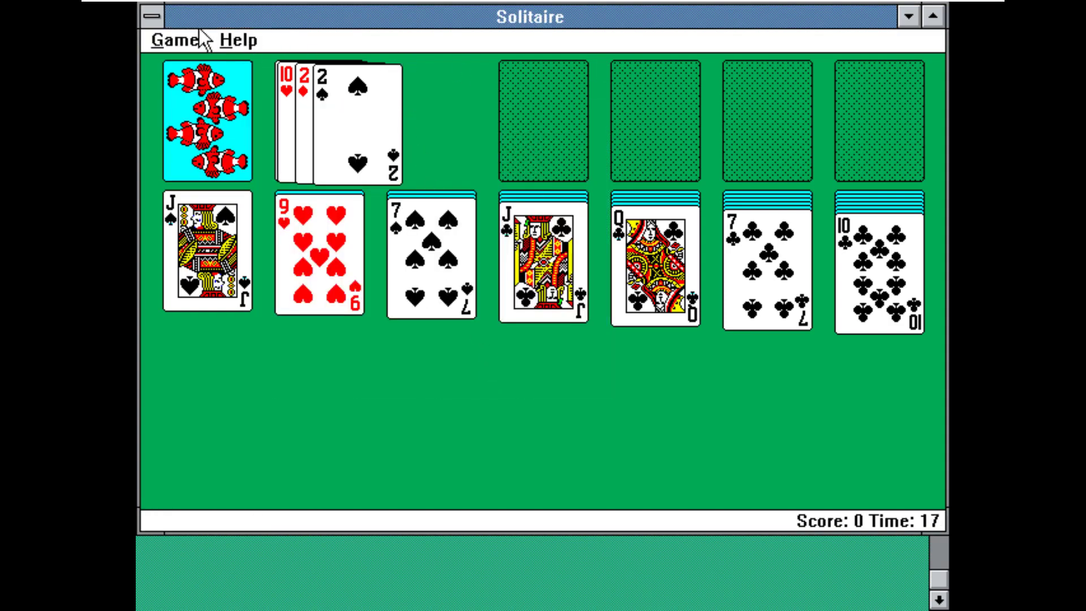
click(151, 17)
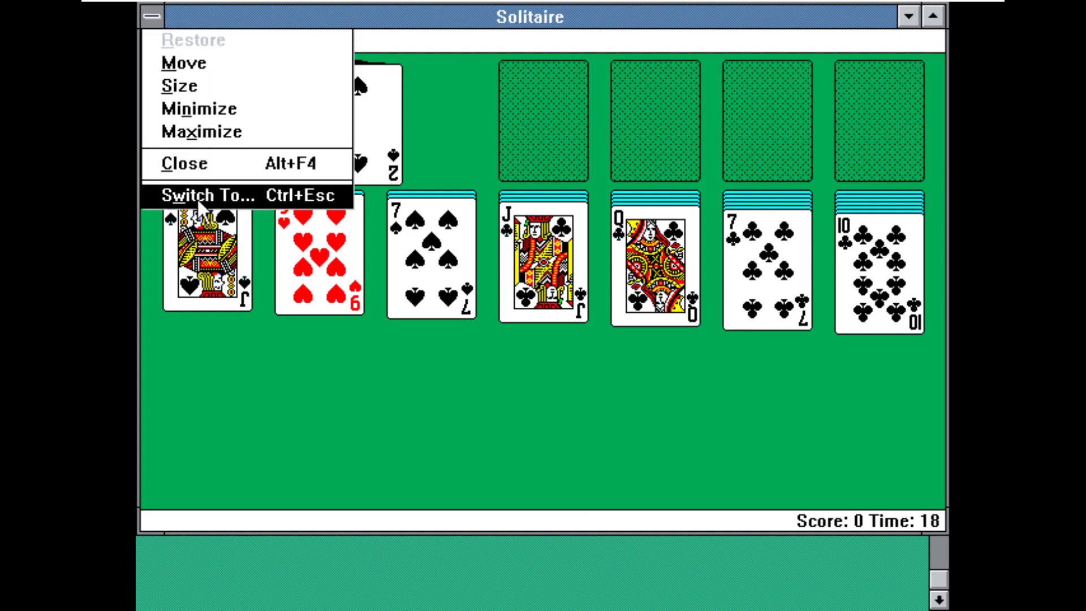
click(187, 163)
Step: Open Reversi, try placing pieces on the board, dismiss the messages and exit the game
double_click(342, 158)
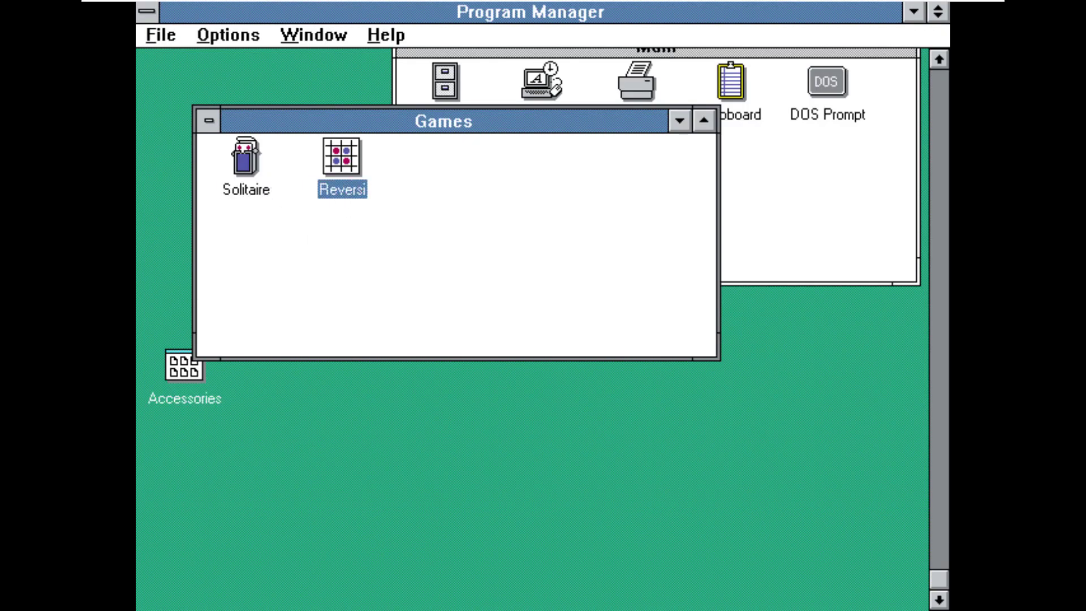
click(362, 251)
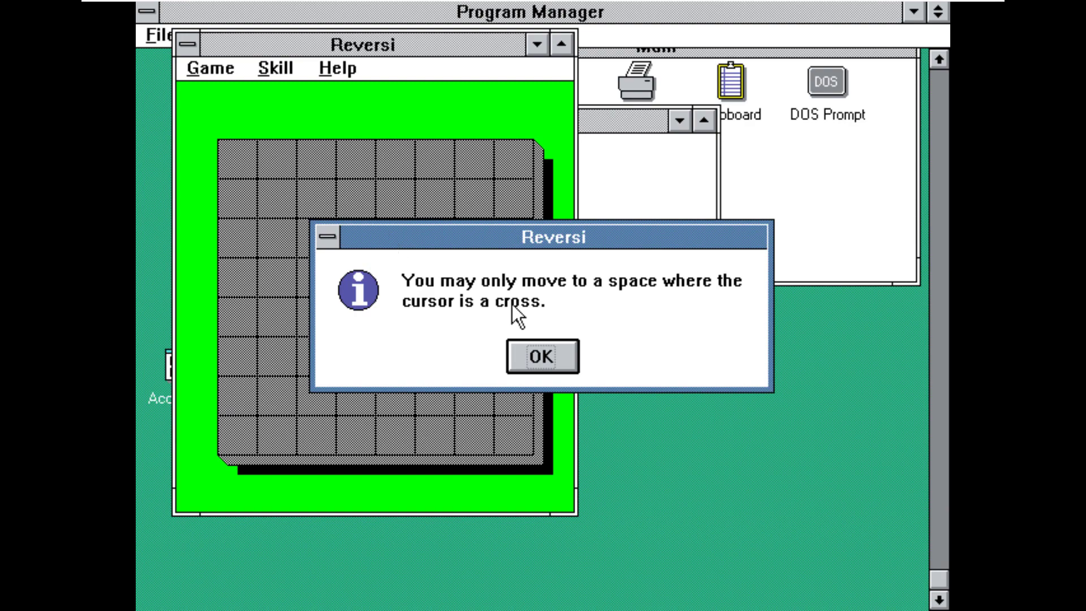
click(512, 348)
click(407, 222)
key(Return)
click(210, 68)
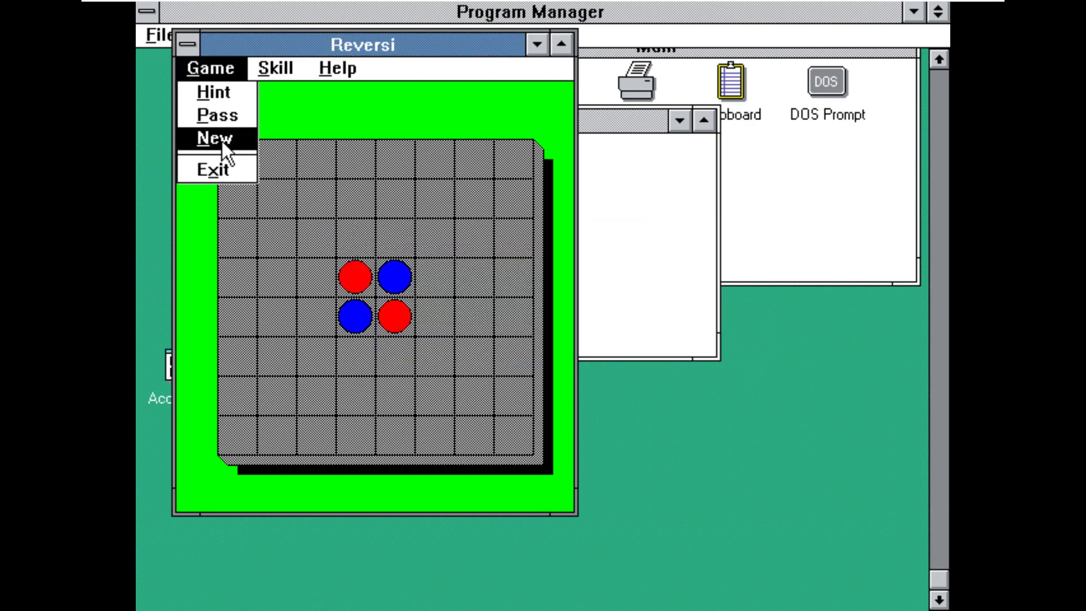
click(225, 163)
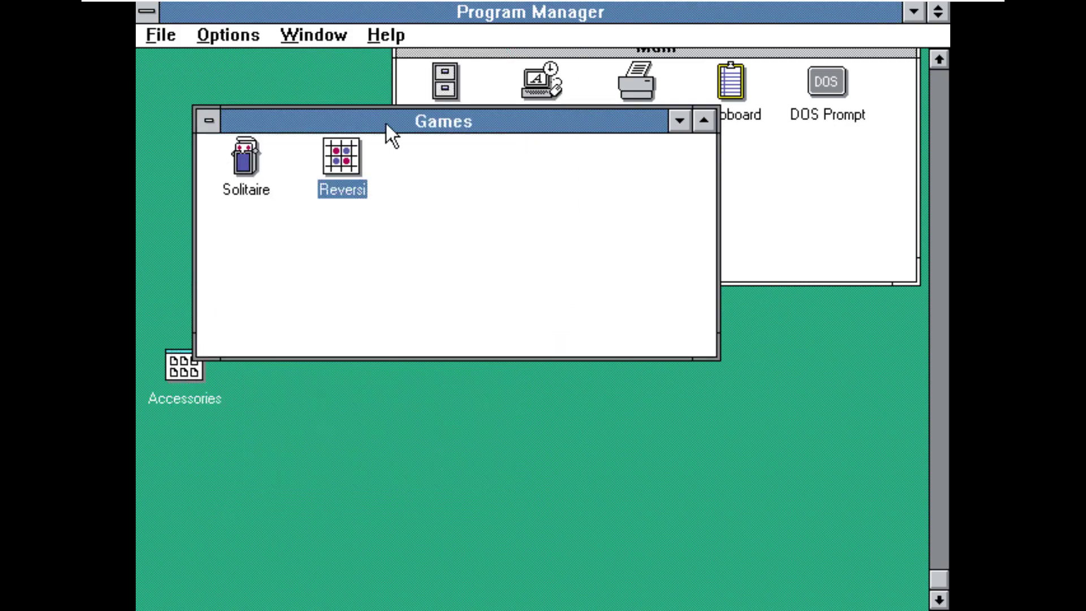
Step: Close the Games group and open the Accessories group
click(219, 120)
click(208, 120)
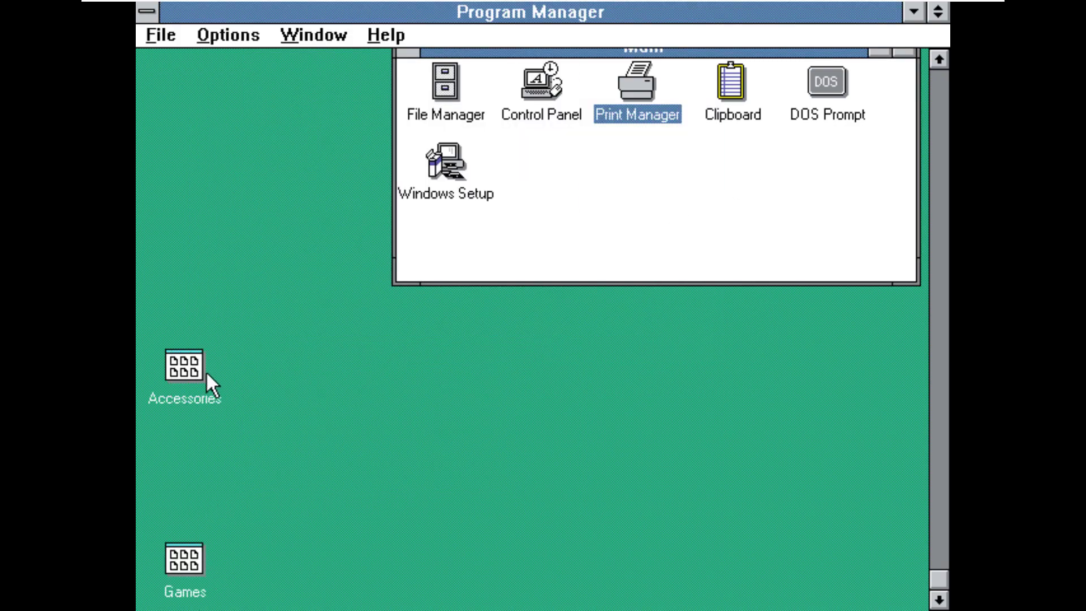
double_click(205, 374)
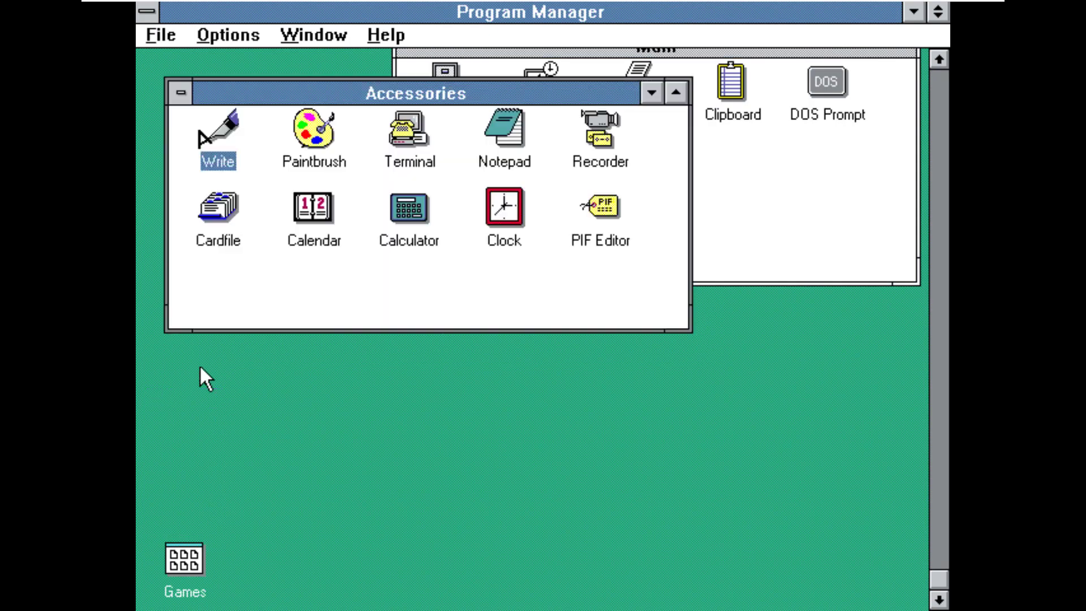
Step: Open Paintbrush, brush black freehand lines across the canvas and view the About Paintbrush information
double_click(337, 144)
mouse_move(402, 326)
mouse_down()
mouse_move(638, 236)
mouse_move(501, 274)
mouse_move(723, 379)
mouse_move(731, 322)
mouse_up()
click(701, 93)
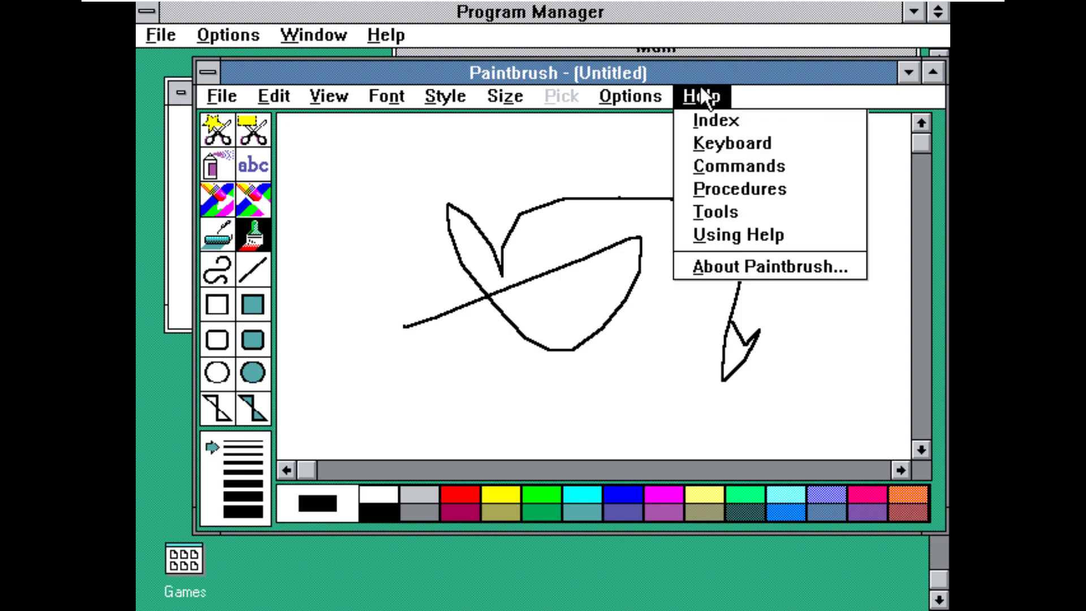
click(739, 264)
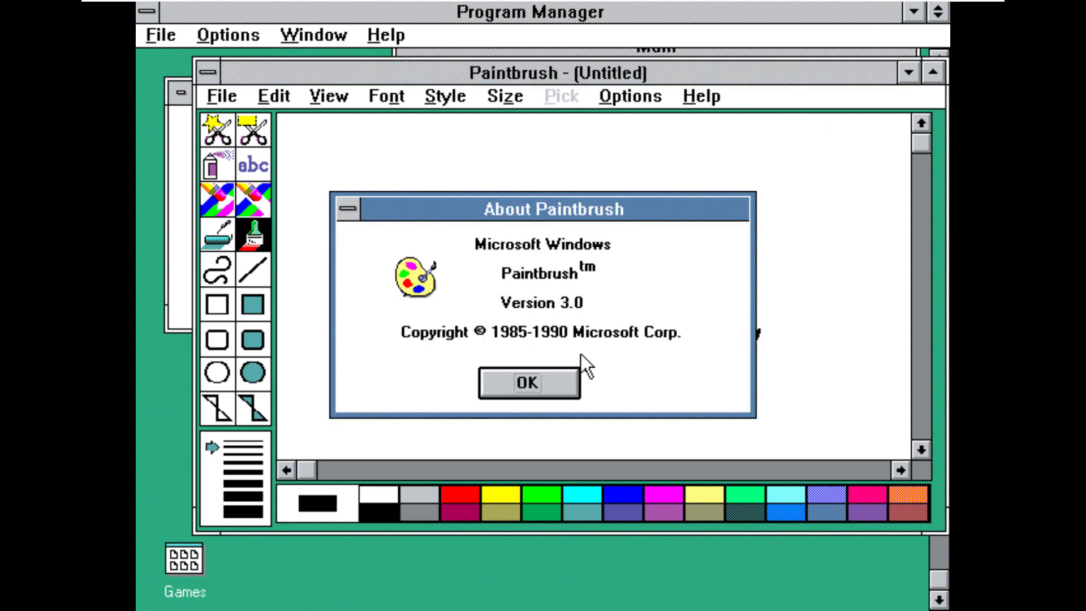
click(516, 369)
mouse_move(451, 166)
mouse_down()
mouse_move(456, 188)
mouse_move(673, 213)
mouse_move(520, 116)
mouse_move(442, 290)
mouse_up()
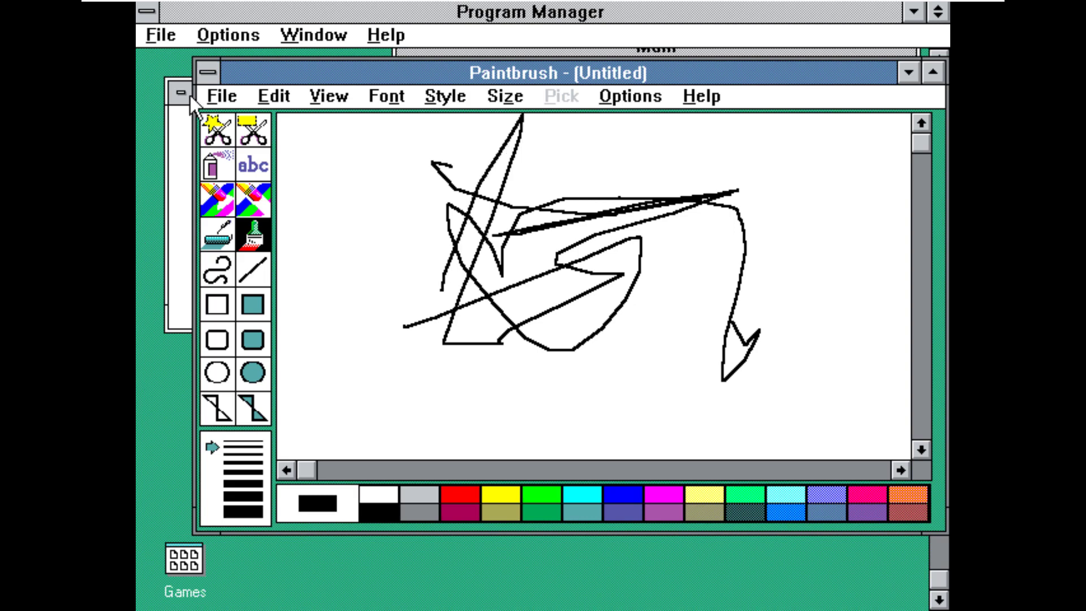
Step: Outline a freeform cutout over the scribbles with the Scissors tool and close Paintbrush without saving the image
click(226, 129)
mouse_move(407, 150)
mouse_down()
mouse_move(679, 303)
mouse_move(860, 249)
mouse_move(814, 284)
mouse_up()
click(208, 72)
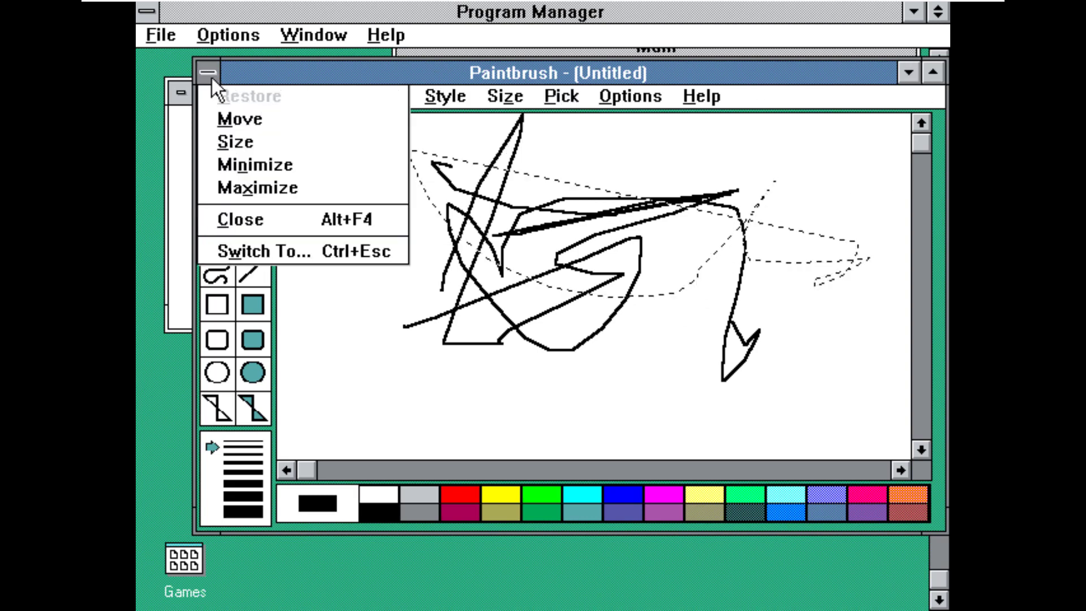
click(249, 218)
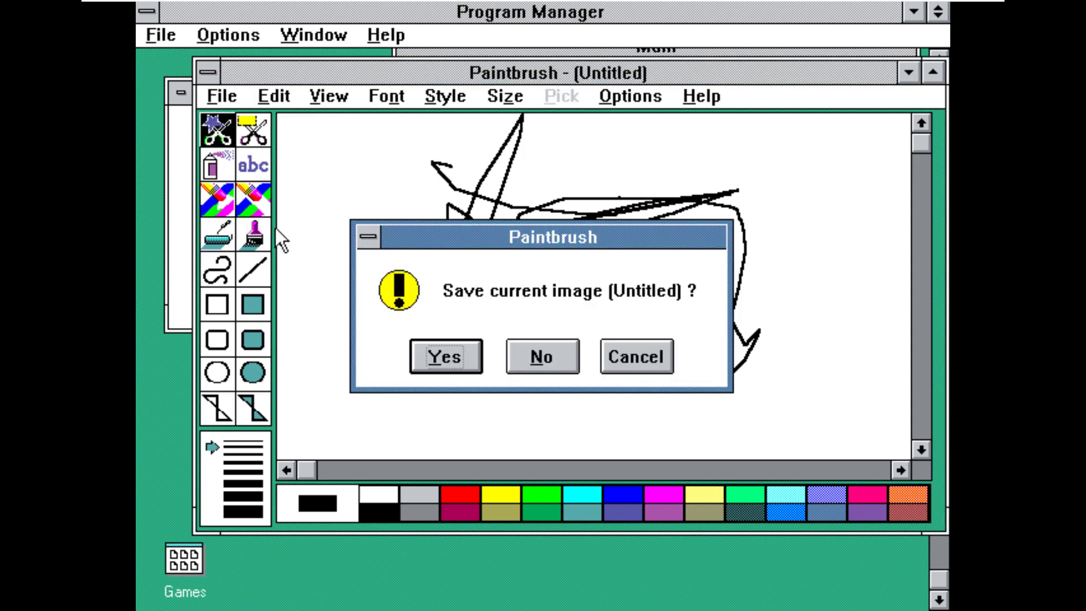
click(543, 357)
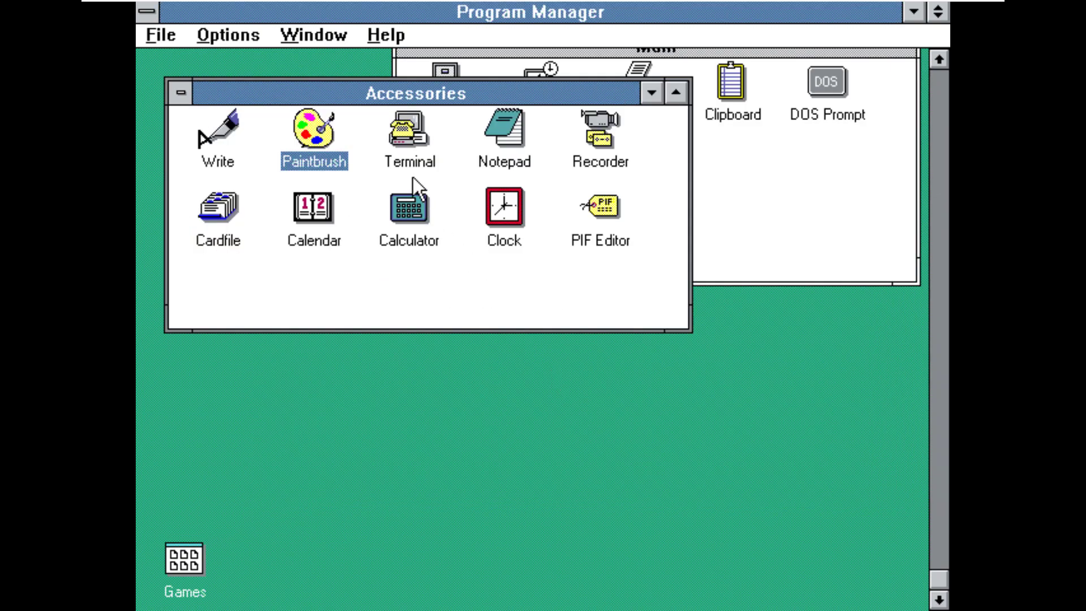
Step: Open Terminal with COM1 as the default serial port, agree to try COM2 and close Terminal
double_click(420, 155)
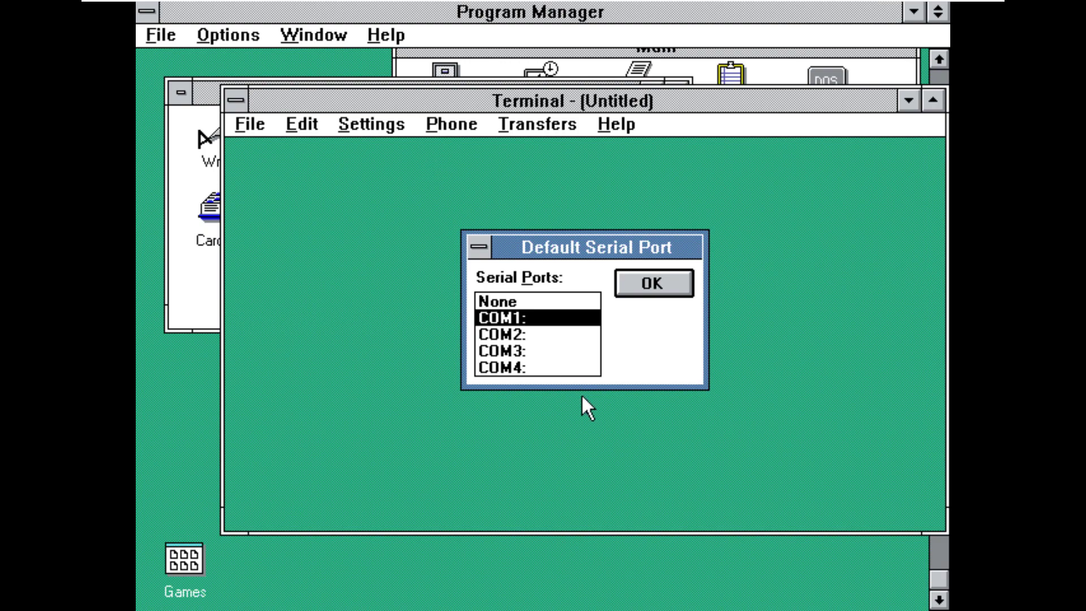
click(666, 290)
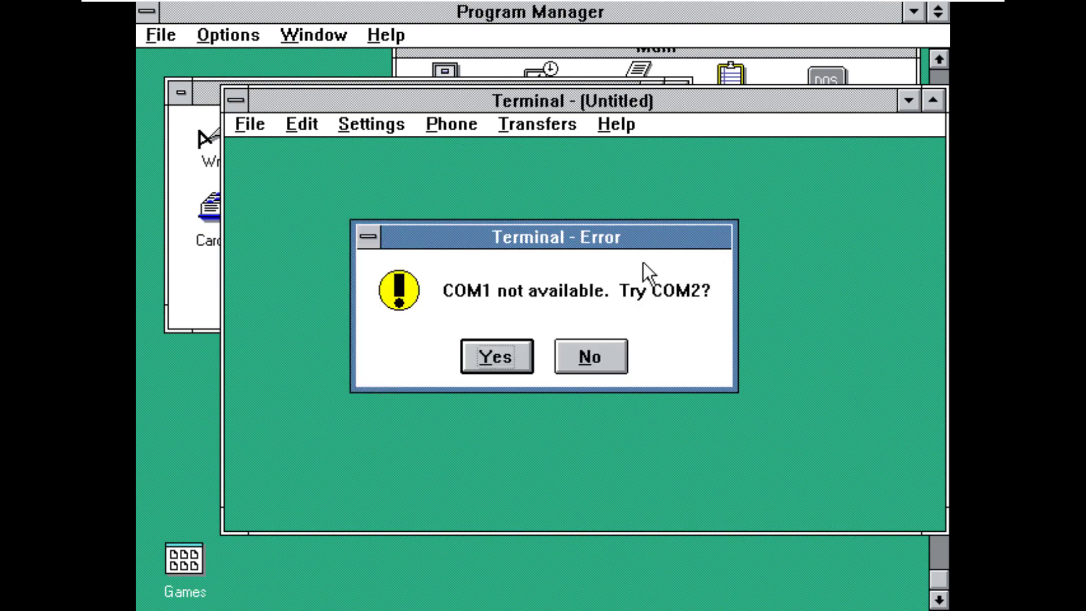
click(505, 347)
click(512, 357)
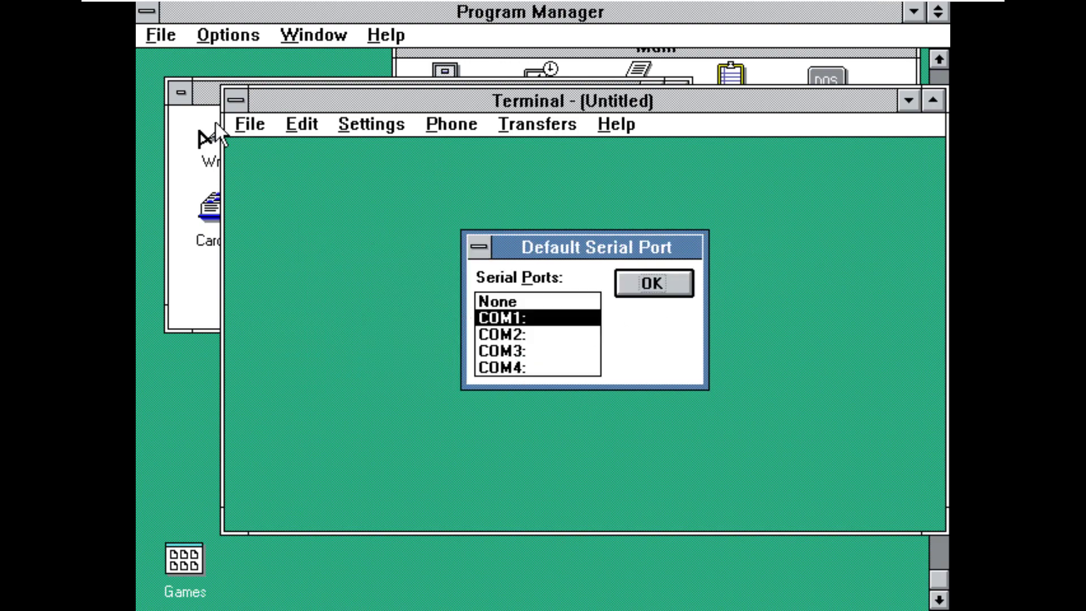
click(226, 119)
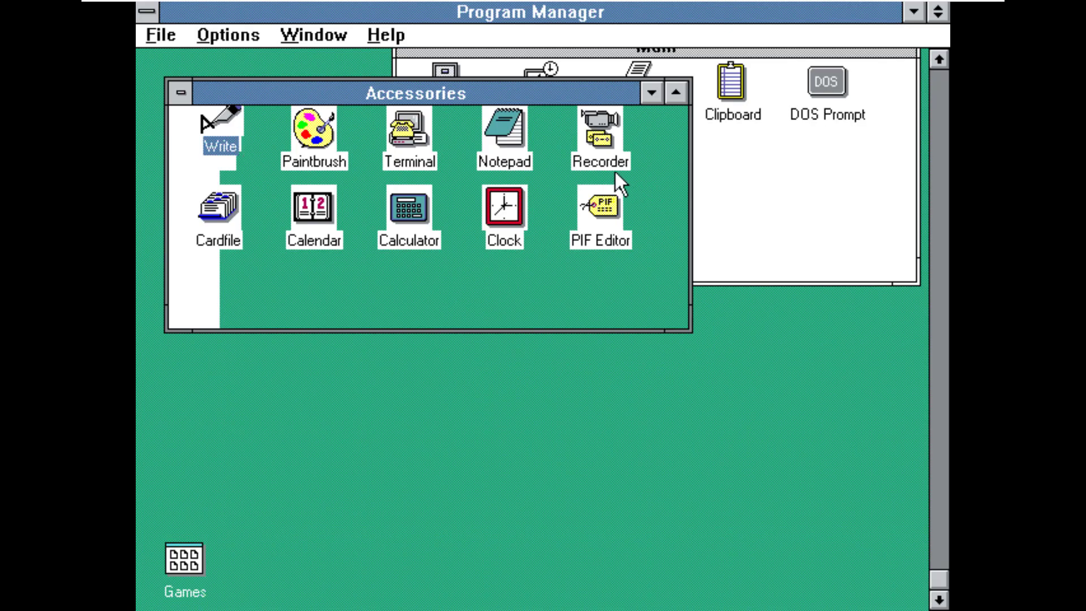
Step: Open Recorder, look at its File commands and exit it
double_click(609, 134)
click(278, 153)
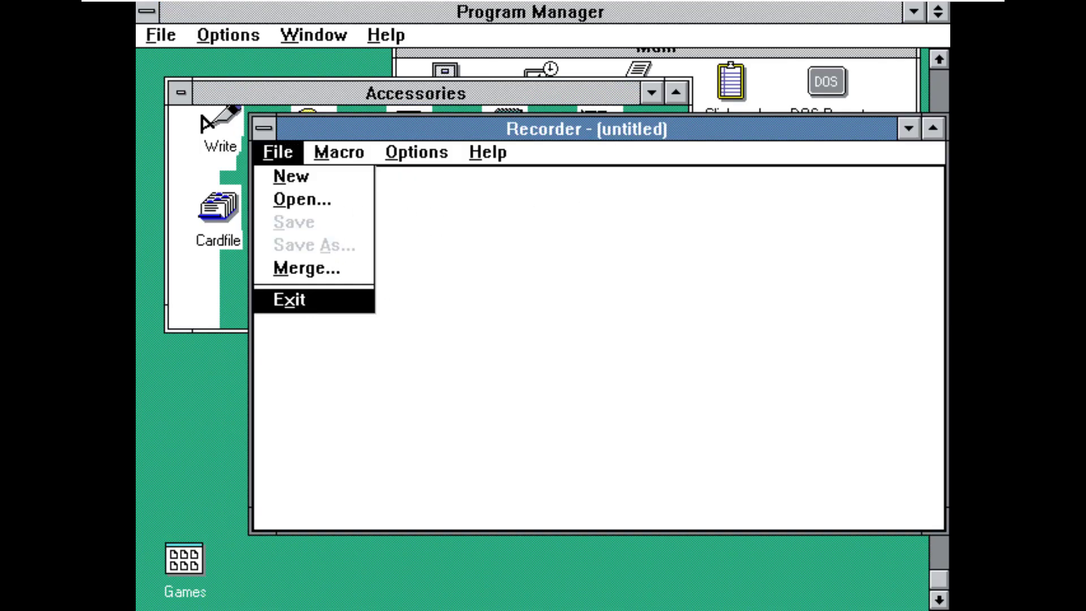
click(292, 300)
Step: Open Cardfile, enter "bvcbc" on the blank card and exit without saving the changes
double_click(222, 214)
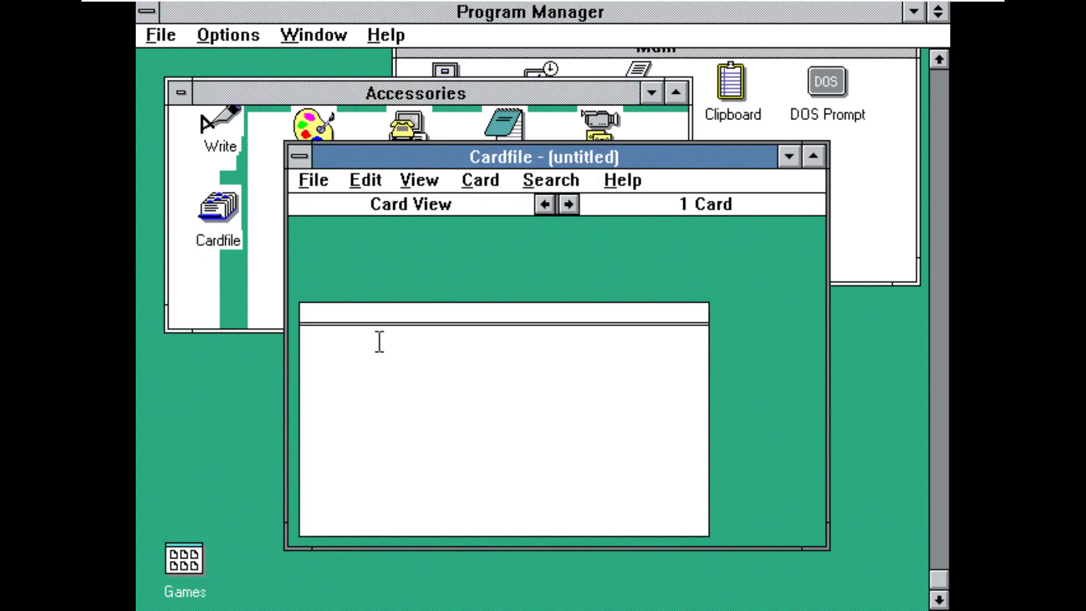
text(bvcbc)
click(311, 179)
click(359, 417)
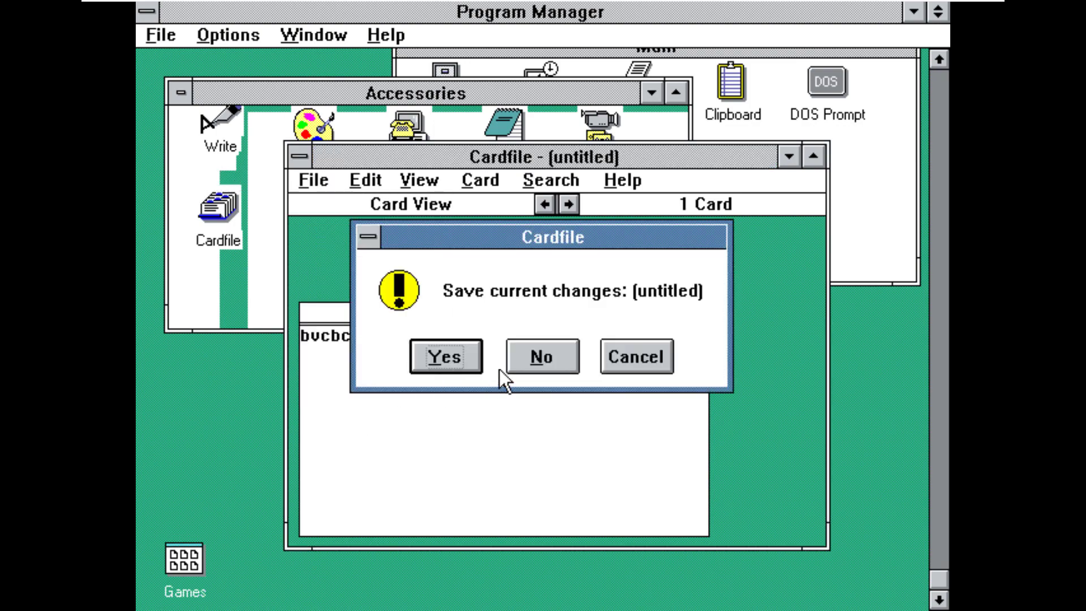
click(527, 367)
Step: Open Calendar, look through the earlier hours of the day and exit it
double_click(292, 224)
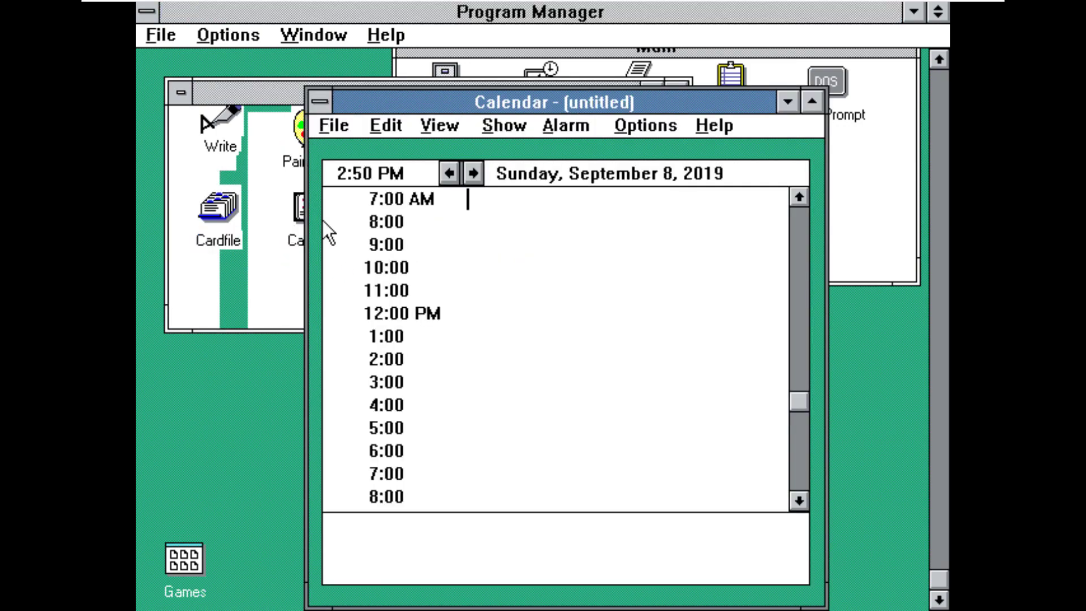
scroll(792, 398, up, 2)
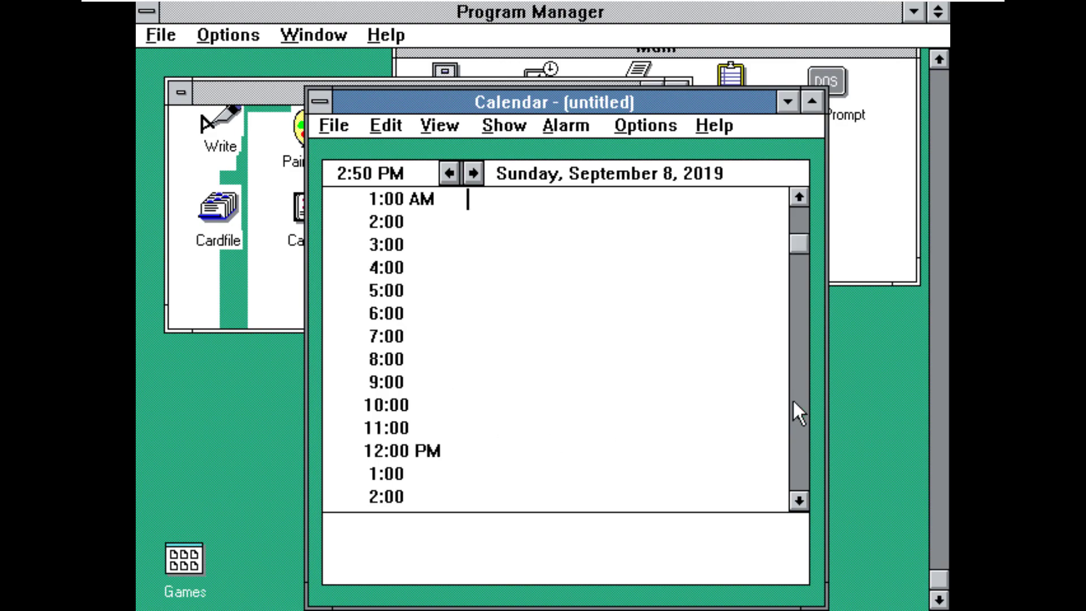
click(323, 119)
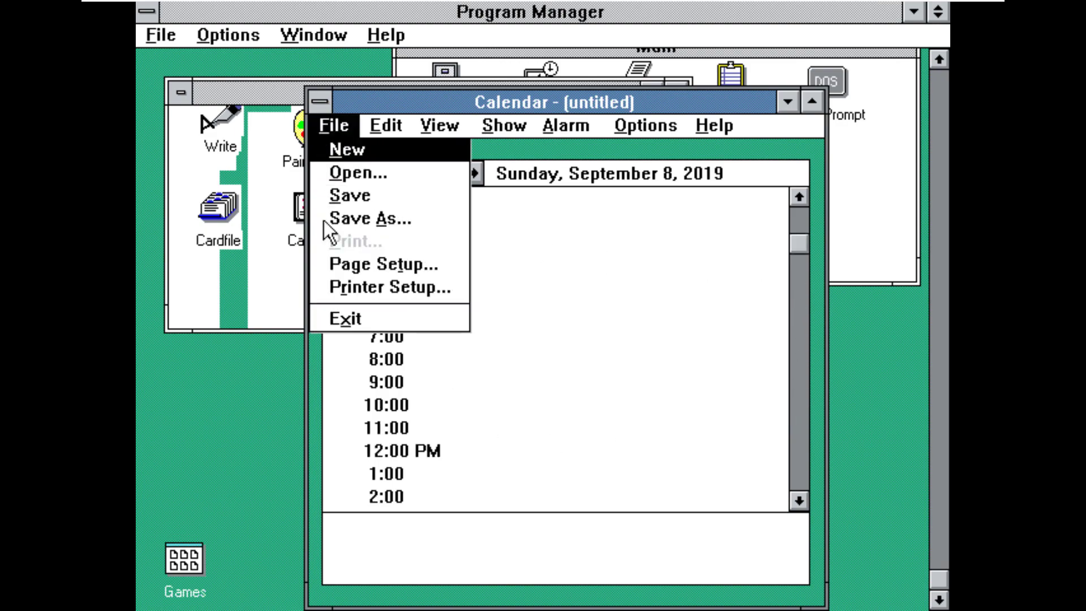
click(348, 317)
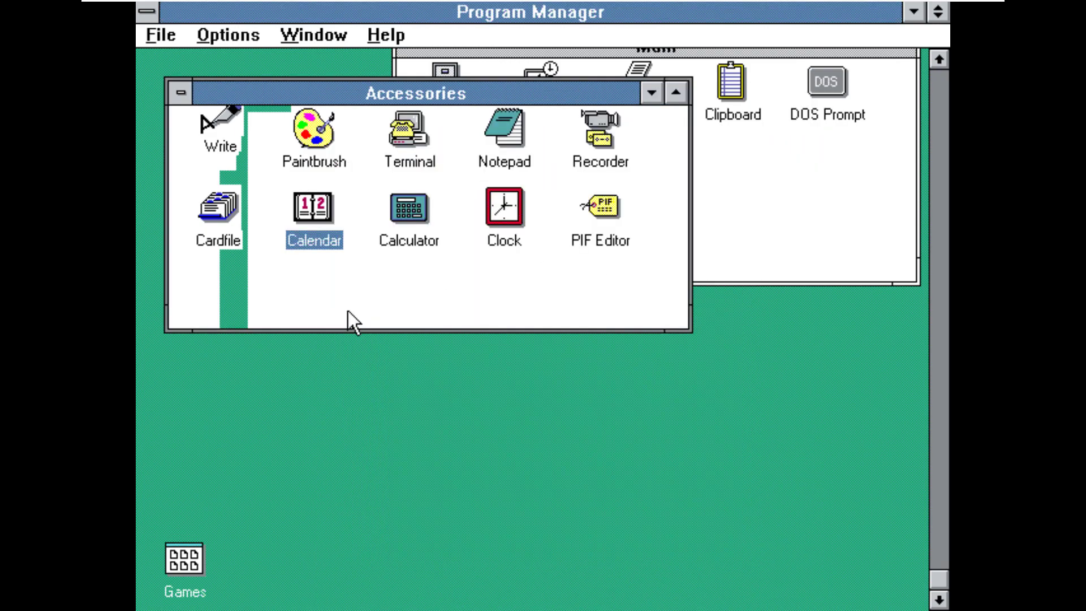
Step: Open Calculator from the Accessories group, look at its Edit commands and close it
double_click(414, 243)
click(359, 176)
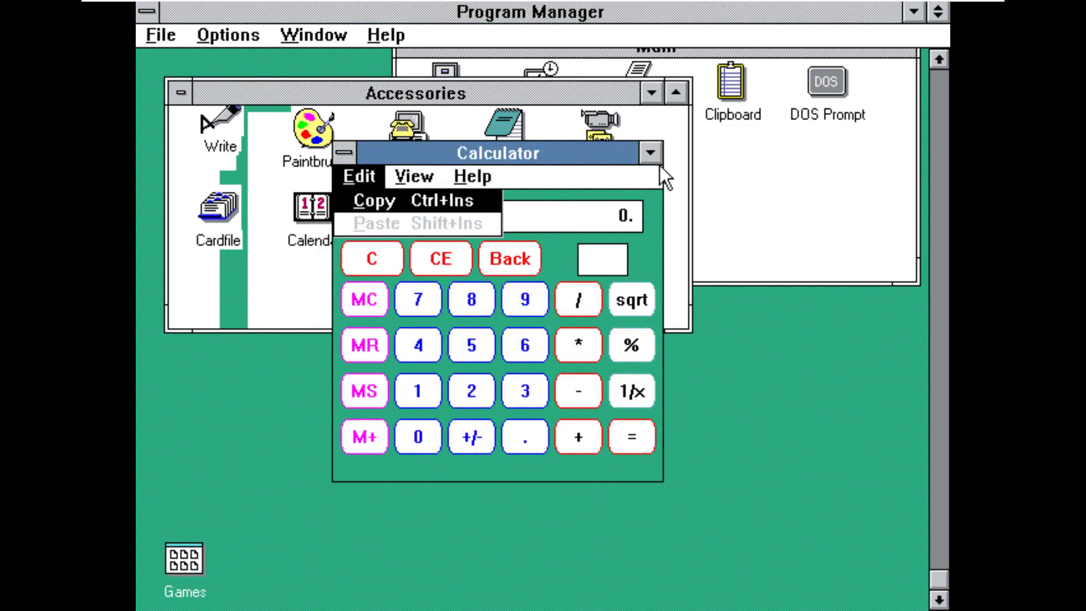
drag(596, 157, 745, 354)
Step: Open Clock from the Accessories group, view the analog clock face and close it
click(519, 217)
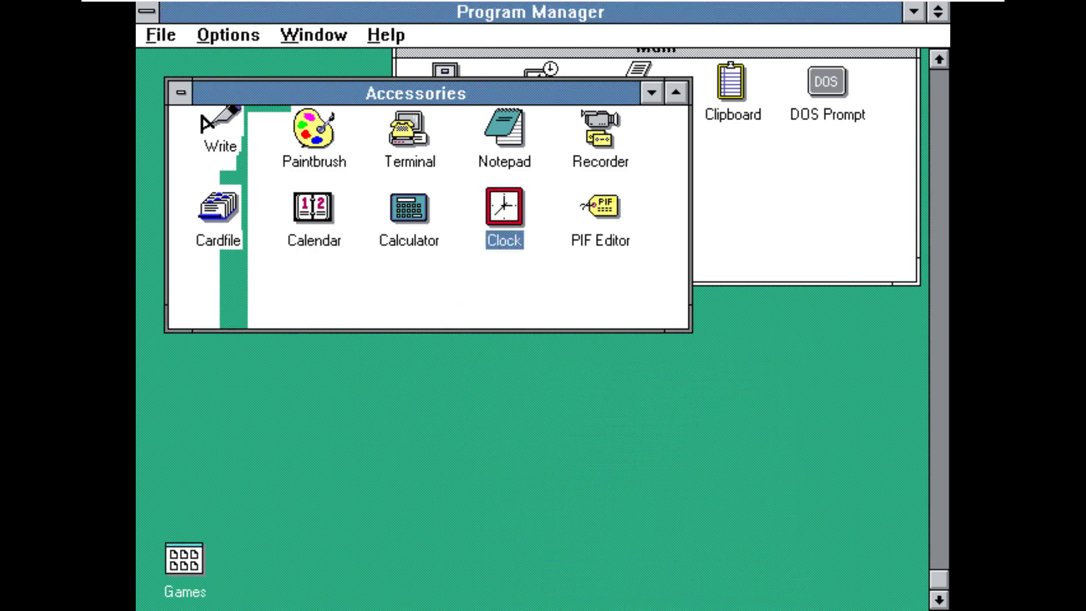
double_click(521, 215)
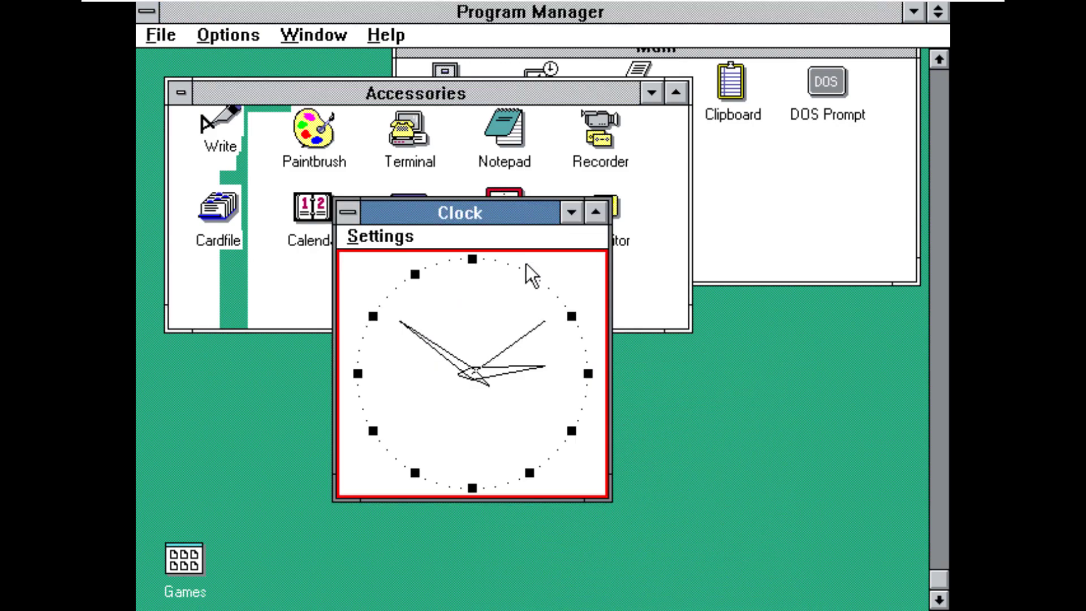
click(348, 213)
click(384, 358)
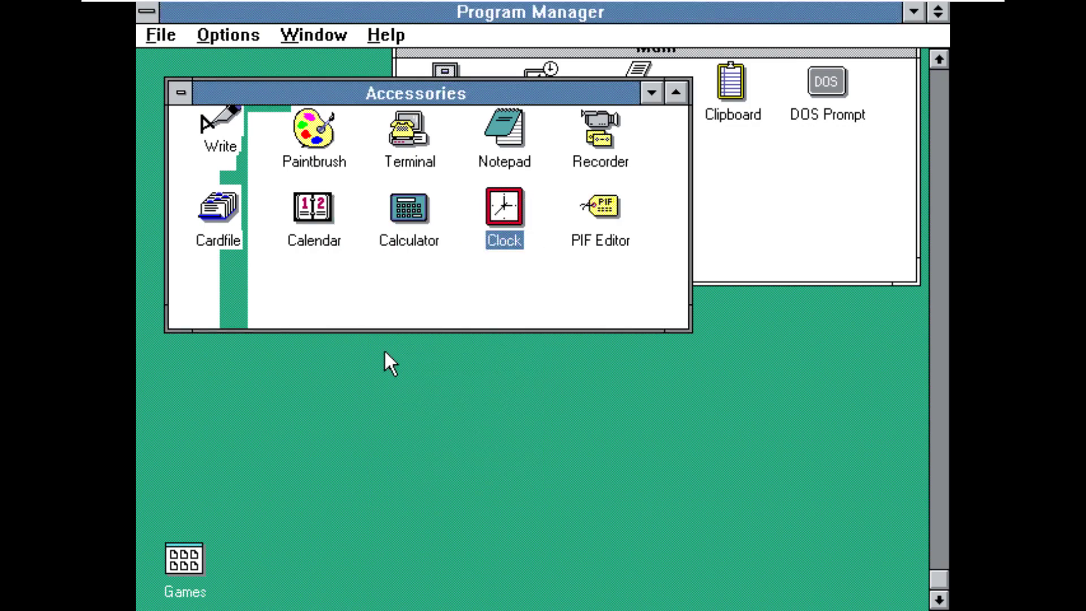
Step: Open PIF Editor, look over the blank program settings form and its File commands, and exit it
double_click(617, 210)
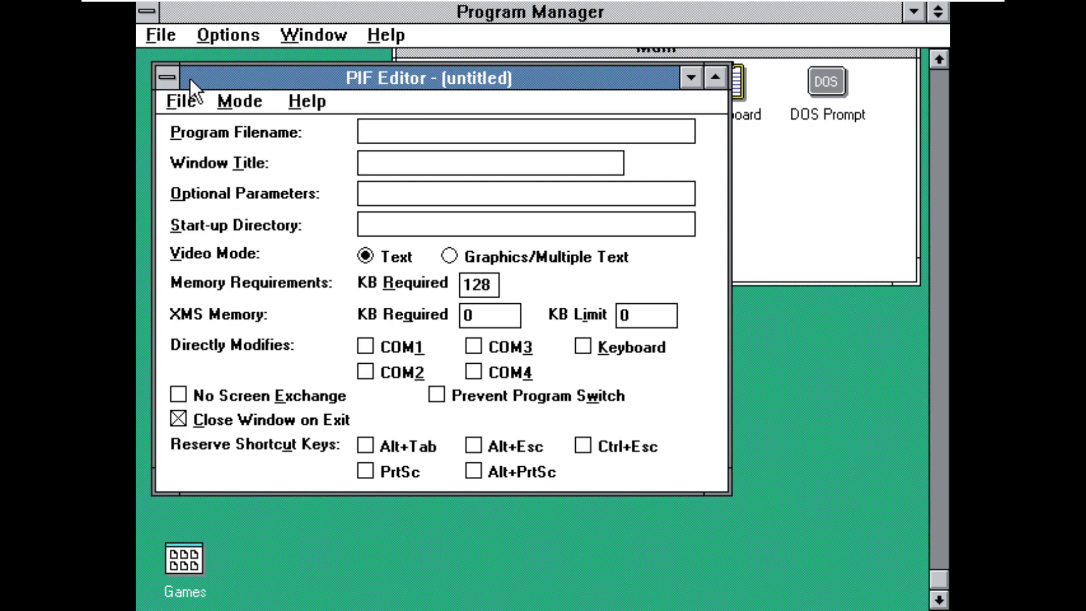
click(184, 100)
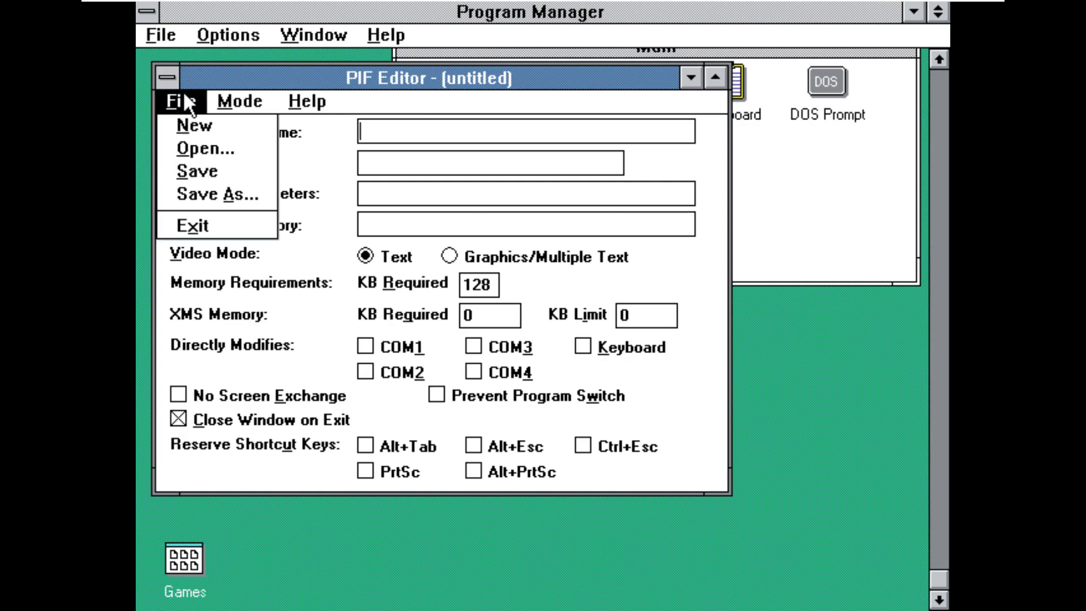
click(223, 226)
Step: Open Write, enter "hghfhf" in the untitled document and exit without saving the changes
double_click(220, 125)
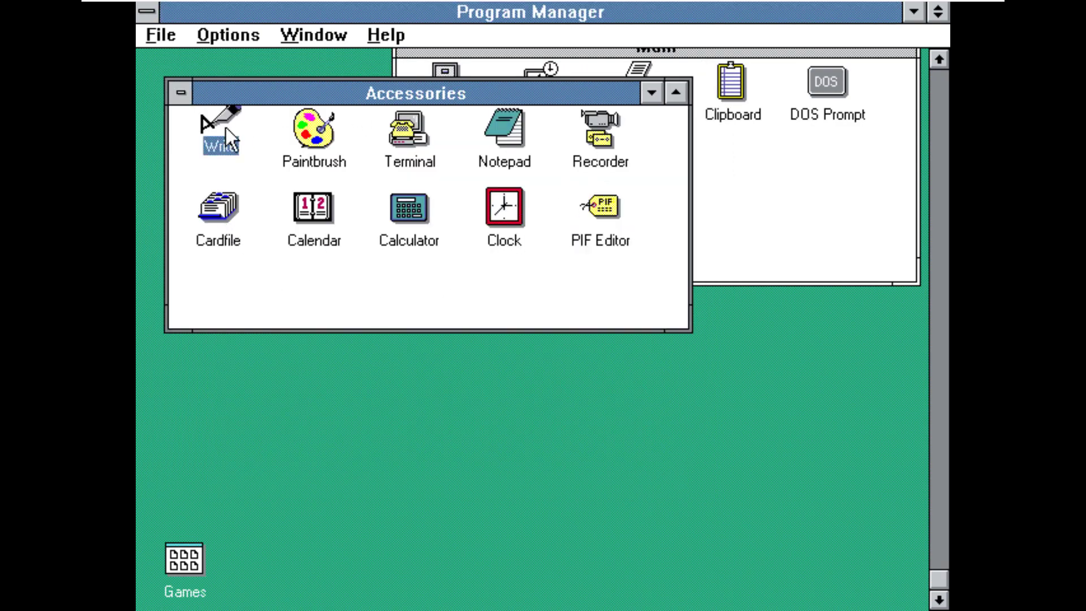
text(hghfh)
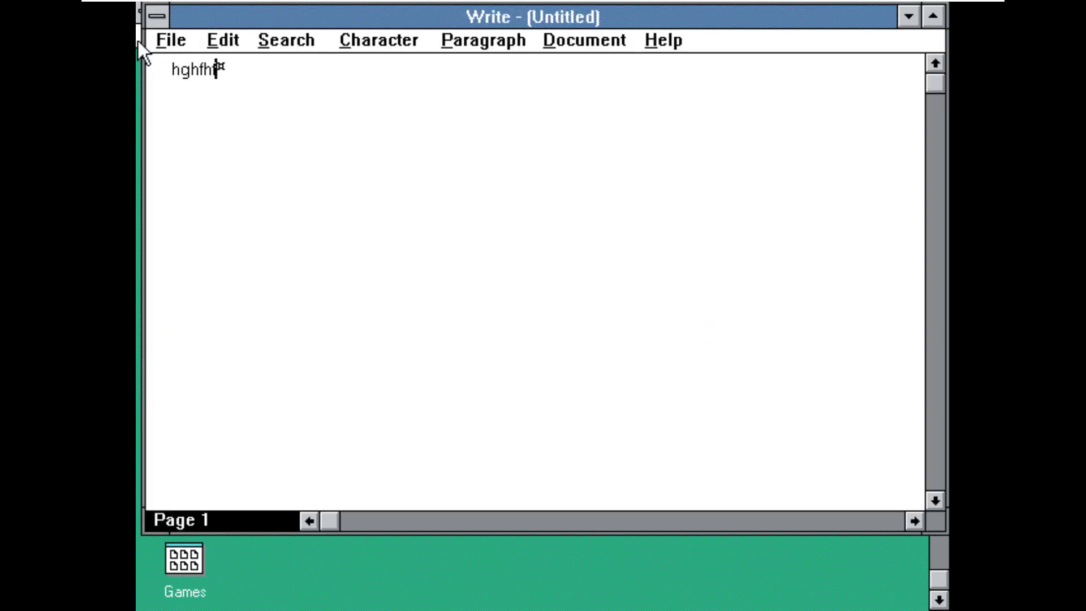
click(164, 40)
click(189, 242)
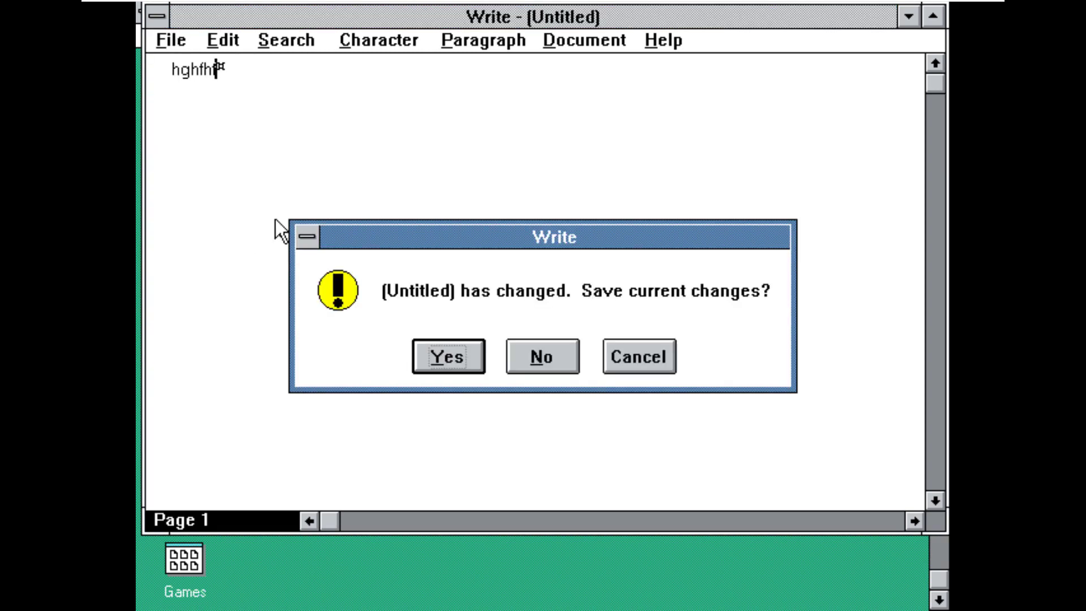
click(562, 357)
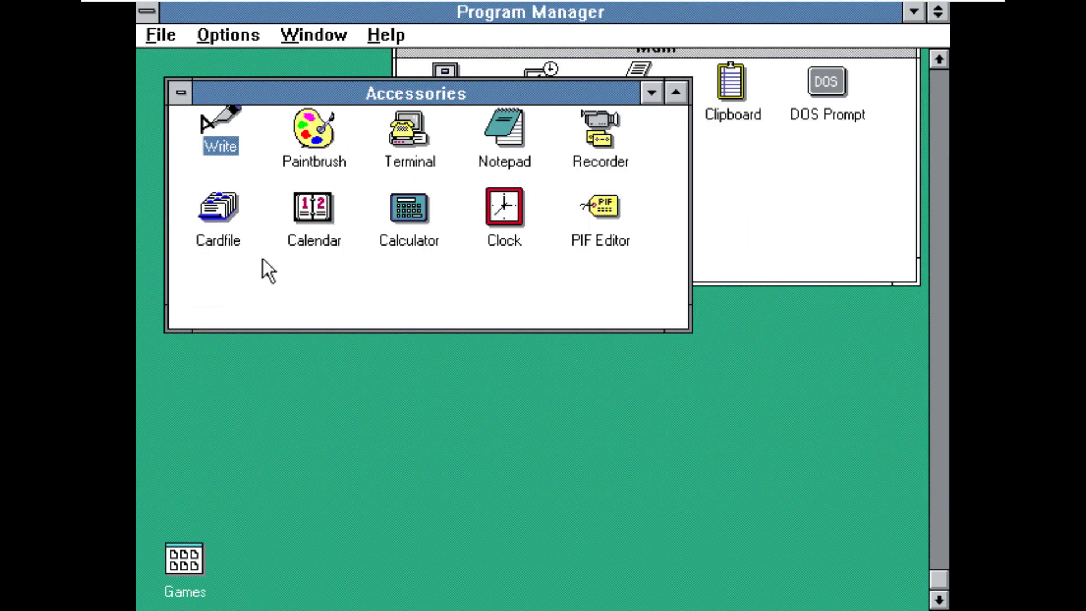
click(311, 233)
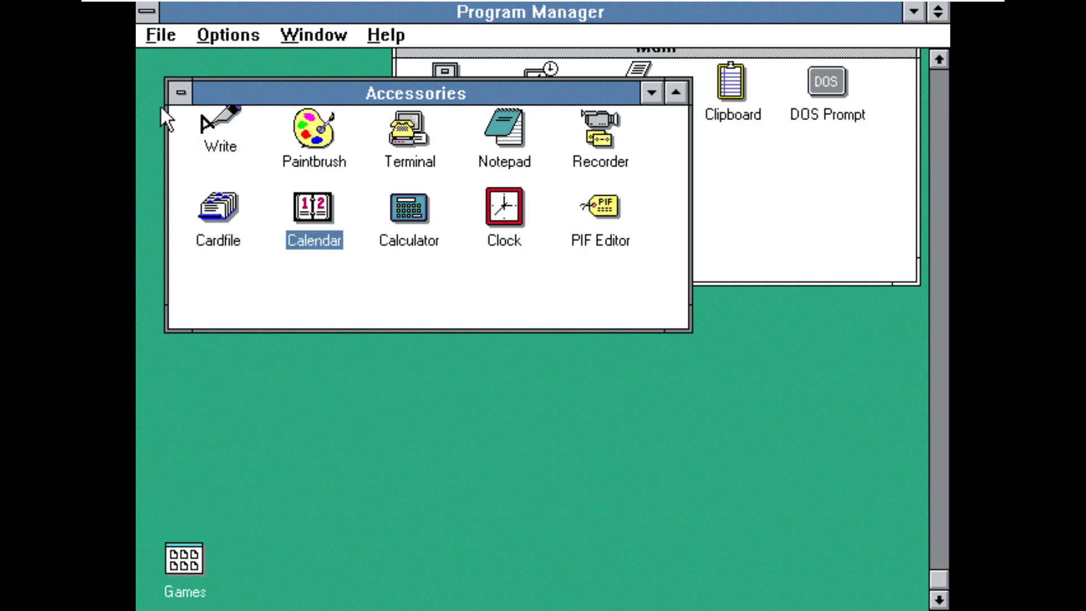